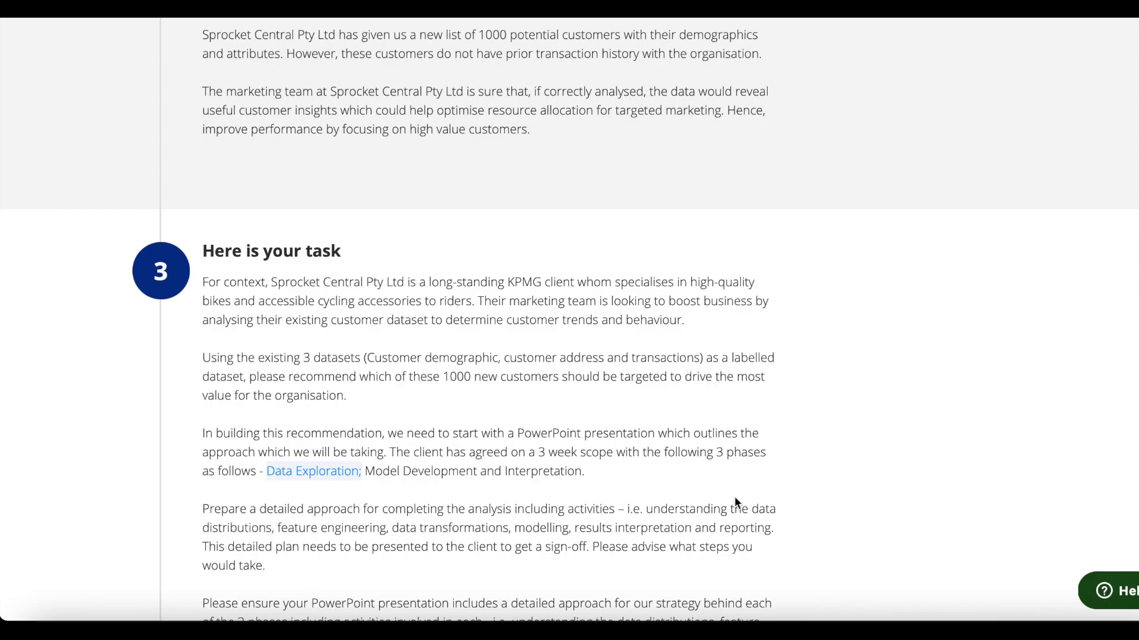
Step: Review the Data Insights task page, from the supervisor instructions through the three datasets and three project phases in the task description
{"action": "scroll", "coordinate": [734, 496], "scroll_direction": "up", "scroll_amount": 15}
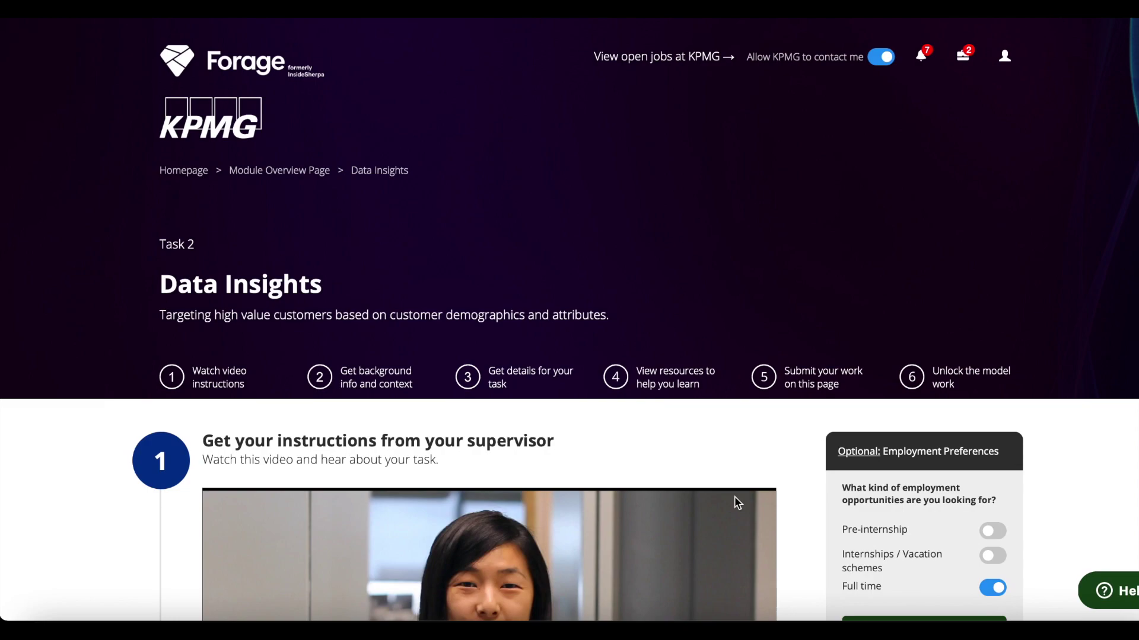
{"action": "scroll", "coordinate": [734, 499], "scroll_direction": "down", "scroll_amount": 5}
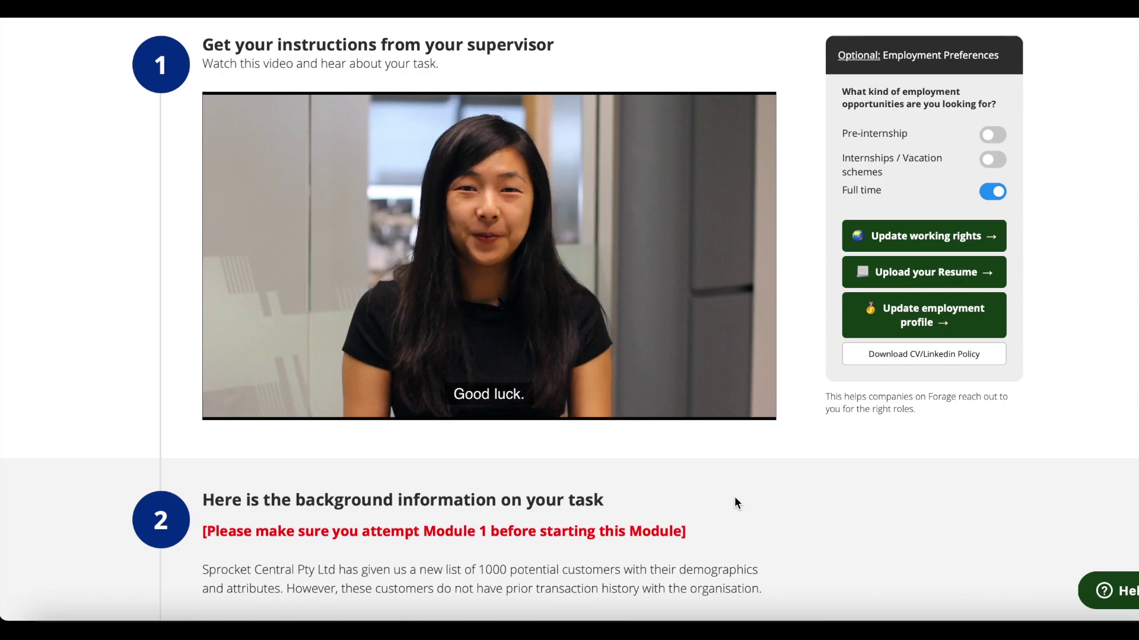
{"action": "scroll", "coordinate": [735, 498], "scroll_direction": "down", "scroll_amount": 8}
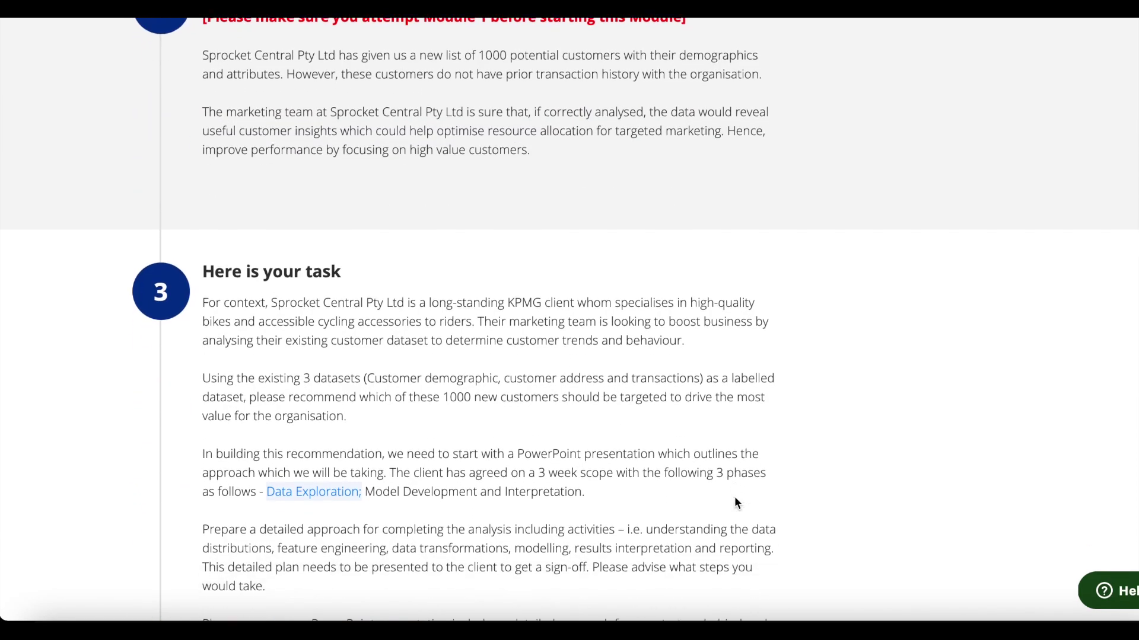
{"action": "scroll", "coordinate": [729, 501], "scroll_direction": "down", "scroll_amount": 1}
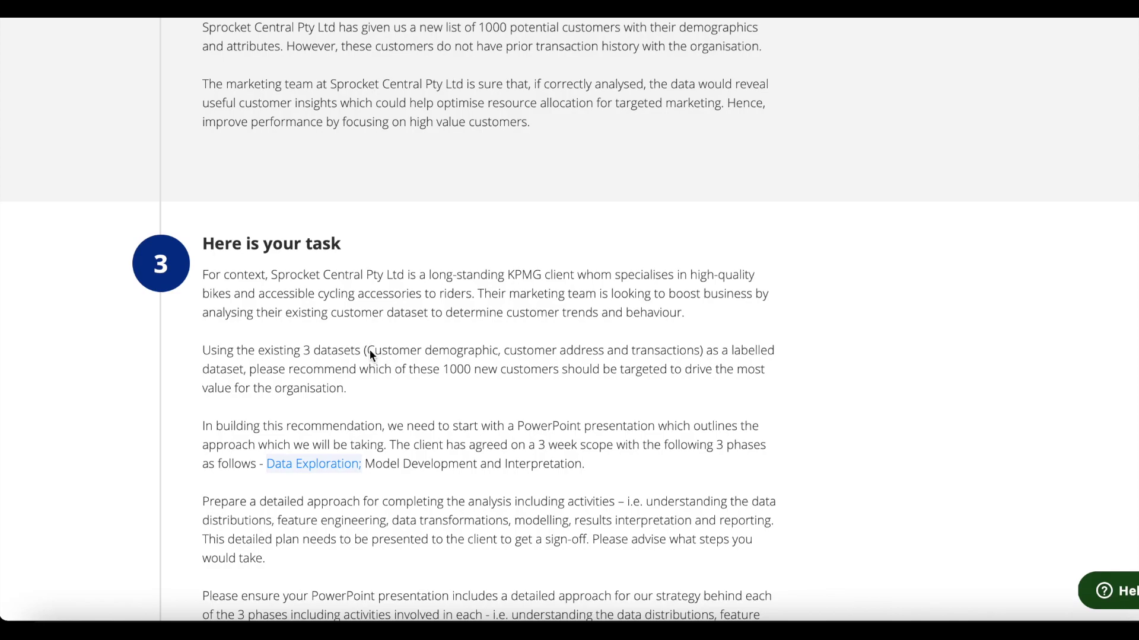
{"action": "left_click_drag", "start_coordinate": [366, 351], "coordinate": [705, 355]}
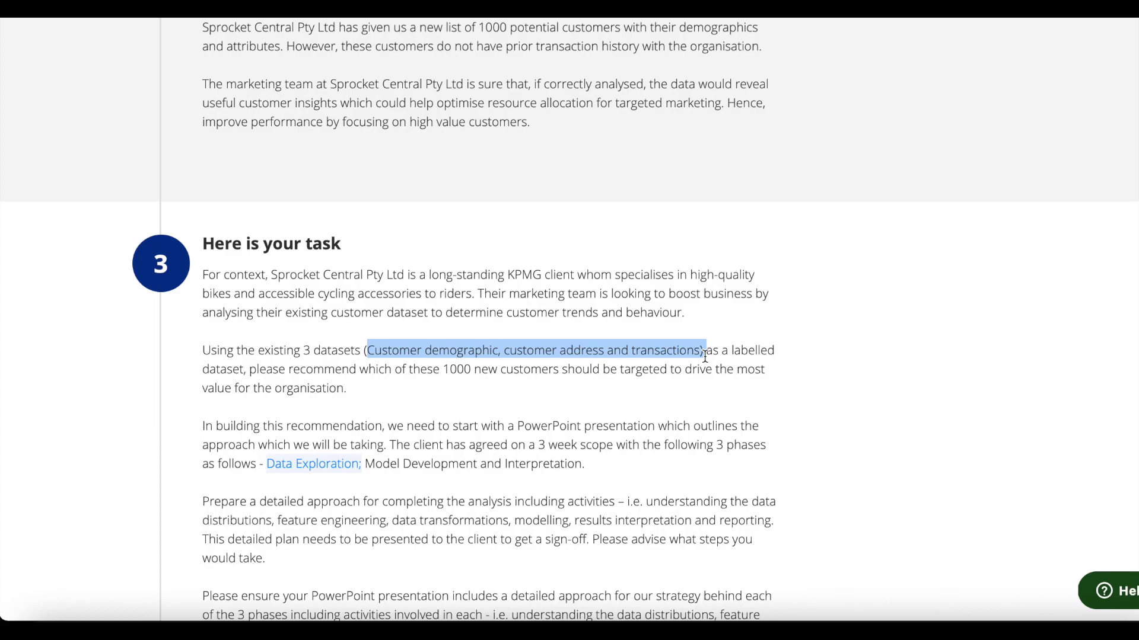
{"action": "scroll", "coordinate": [734, 478], "scroll_direction": "down", "scroll_amount": 1}
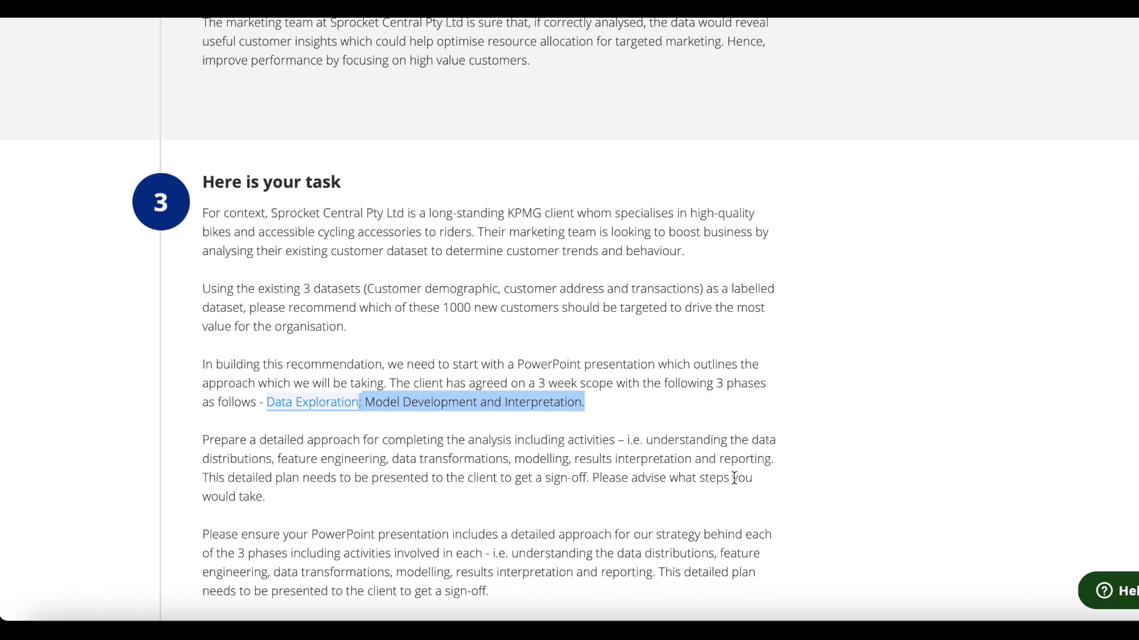
Step: Switch to the kpmg_drive spreadsheet in Google Sheets and examine the Age formula in G2 of the Cleaned Data Customer Demo sheet
{"action": "left_click", "coordinate": [937, 23]}
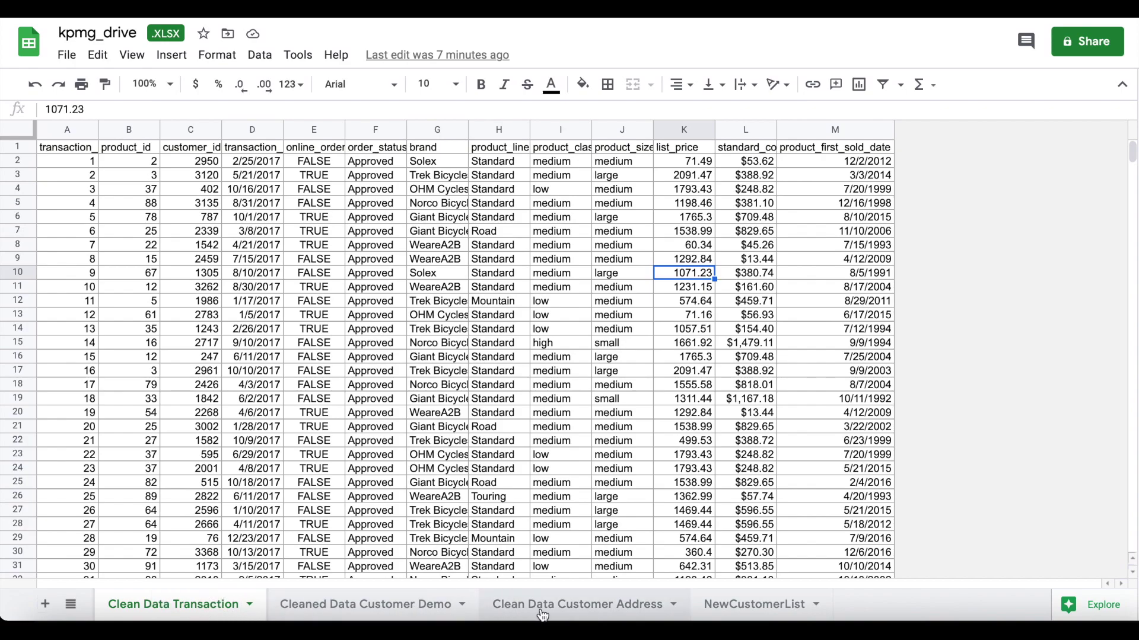
{"action": "left_click", "coordinate": [613, 619]}
{"action": "left_click", "coordinate": [396, 613]}
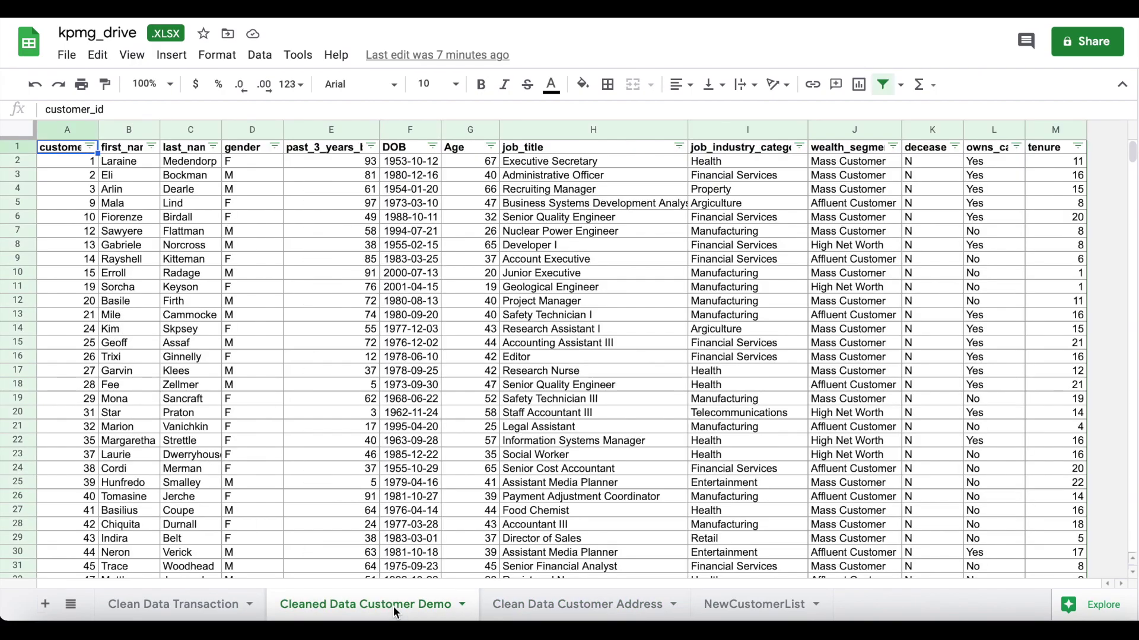
{"action": "left_click", "coordinate": [491, 167]}
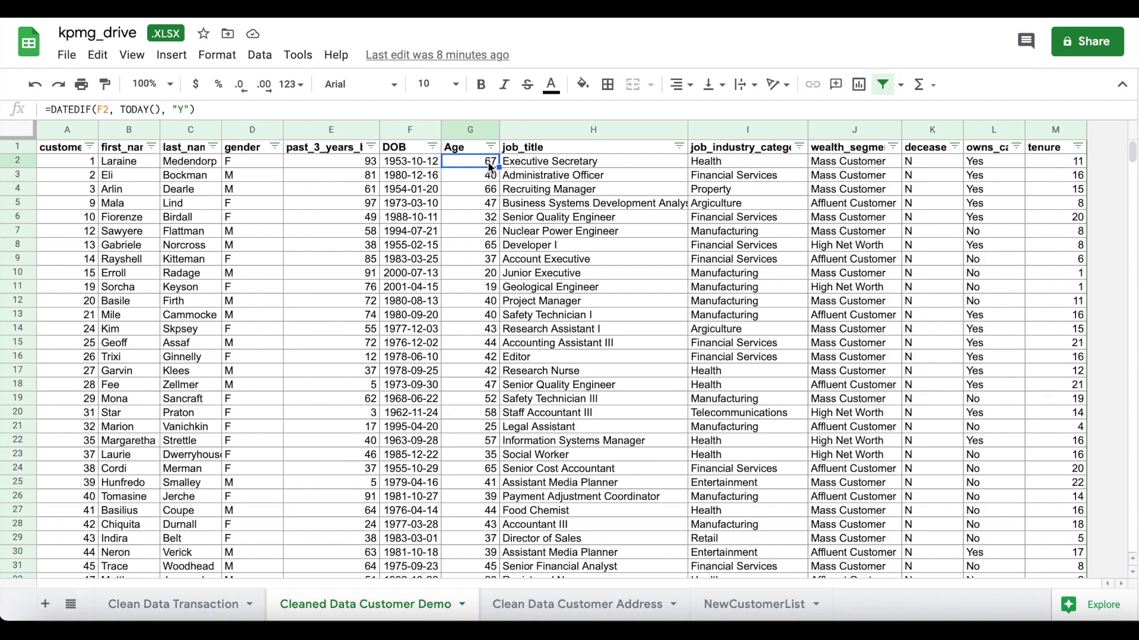
Step: Insert a column before product_first_sold_date in the Clean Data Transaction sheet and give it the header Profit
{"action": "left_click", "coordinate": [212, 603]}
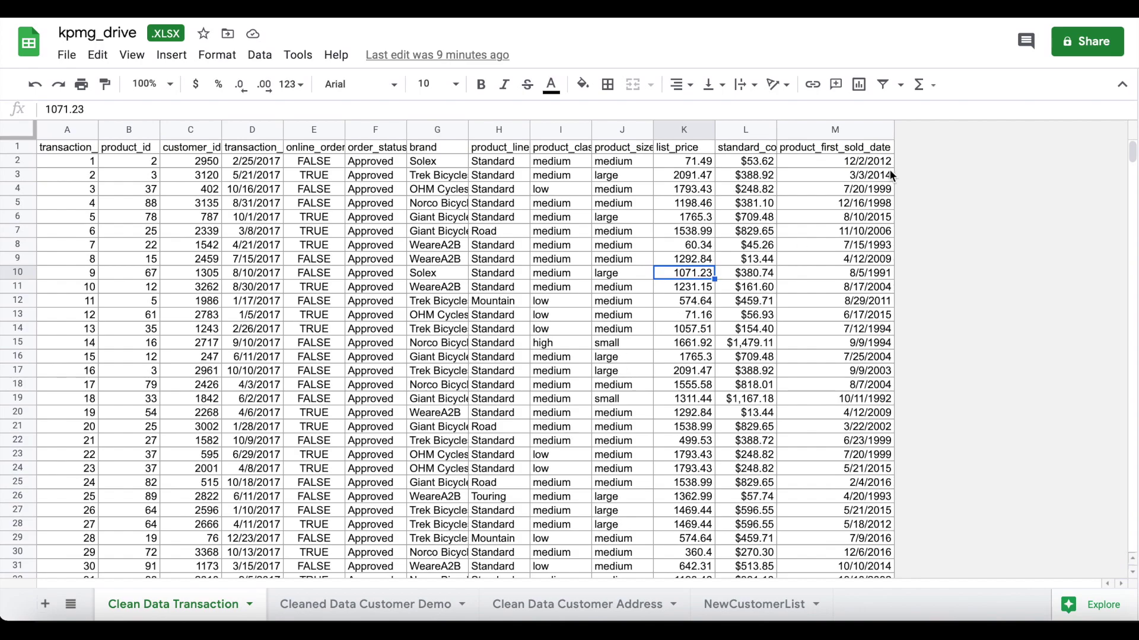
{"action": "left_click", "coordinate": [804, 132]}
{"action": "right_click", "coordinate": [804, 134]}
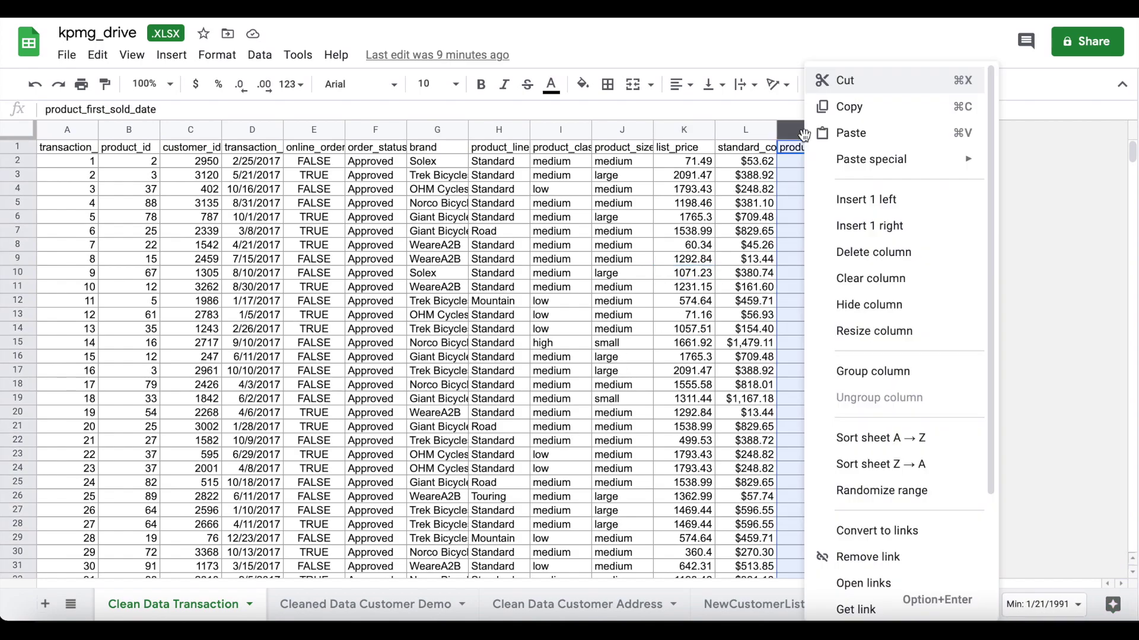
{"action": "left_click", "coordinate": [859, 199]}
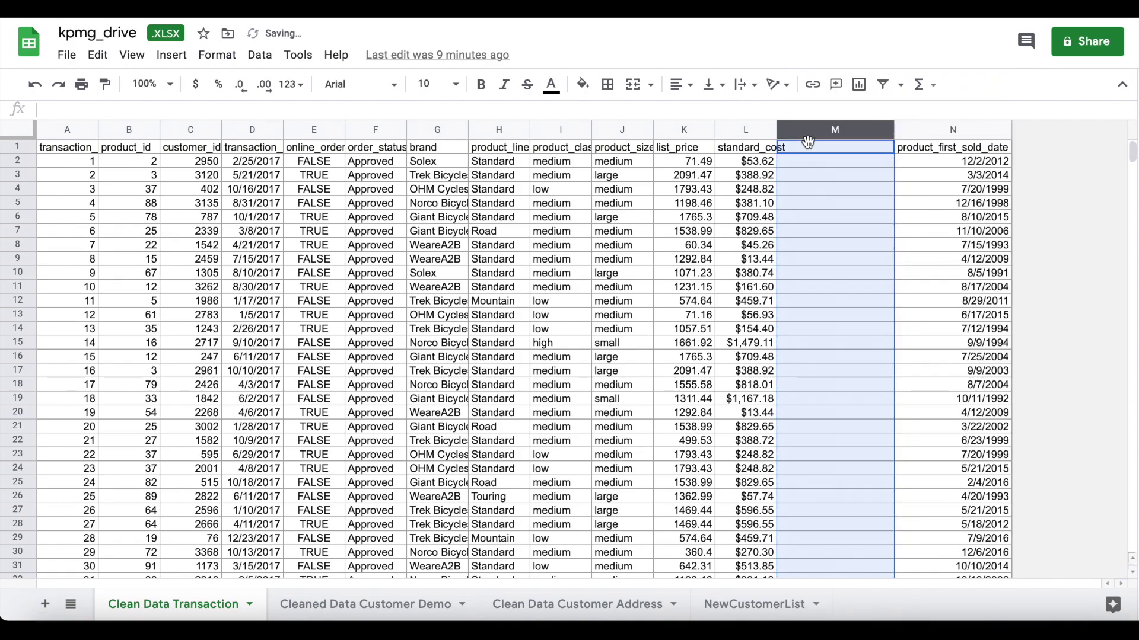
{"action": "left_click", "coordinate": [810, 191]}
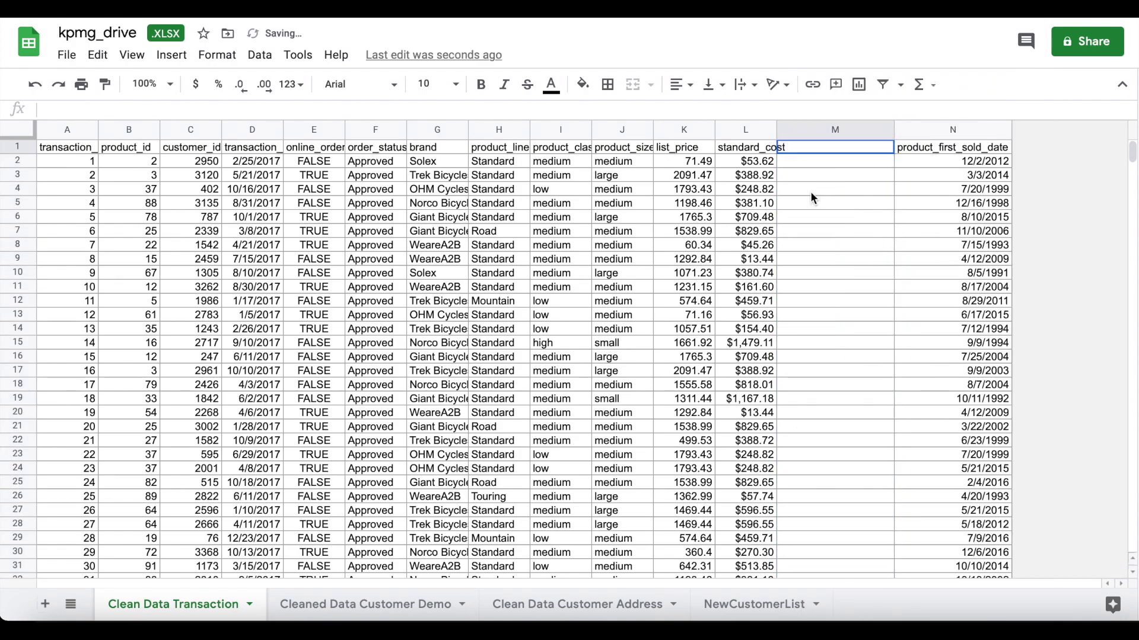
{"action": "left_click", "coordinate": [816, 149]}
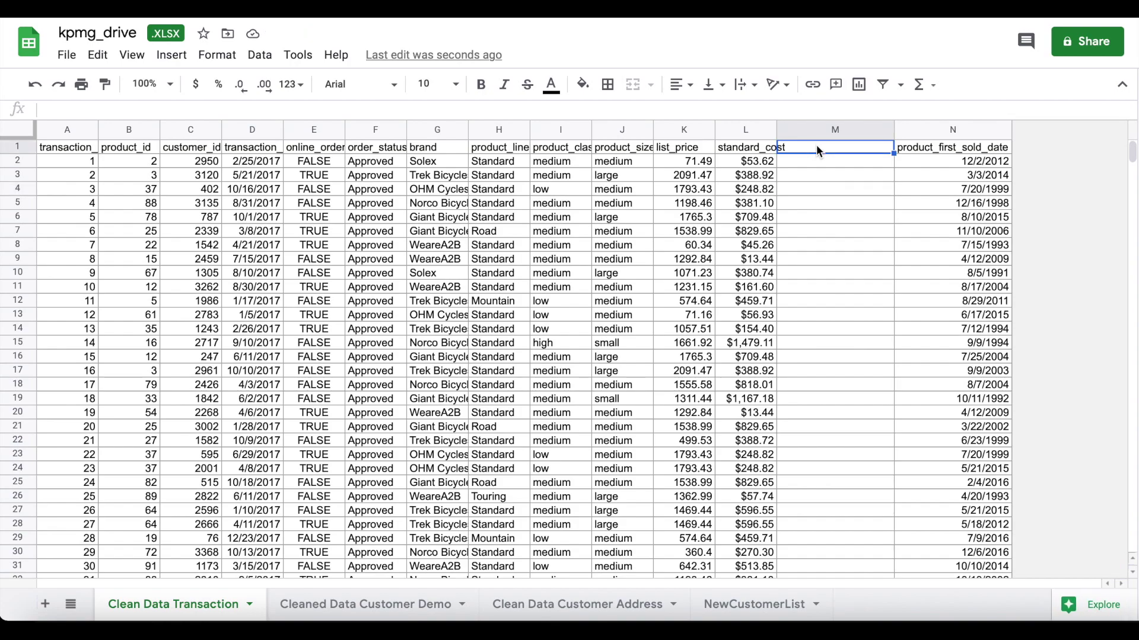
{"action": "type", "text": "Profit"}
{"action": "key", "text": "Tab"}
{"action": "key", "text": "Return"}
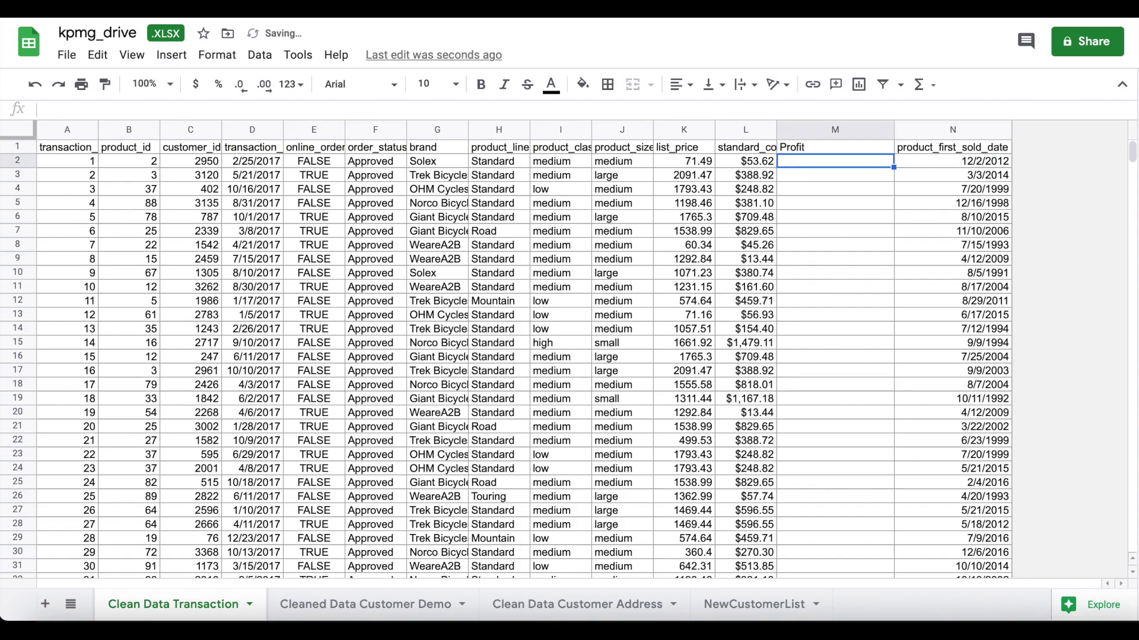
Step: Calculate Profit as list_price minus standard_cost with =K2-L2 in M2 and fill the formula down the whole column
{"action": "type", "text": "="}
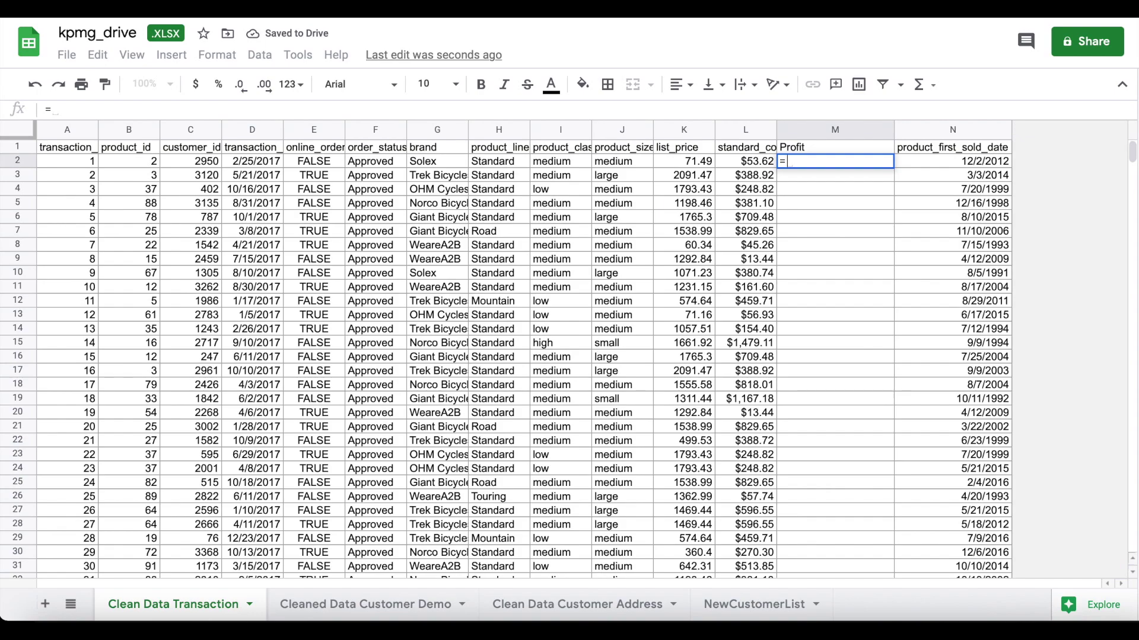
{"action": "key", "text": "Left"}
{"action": "key", "text": "Left"}
{"action": "type", "text": "-"}
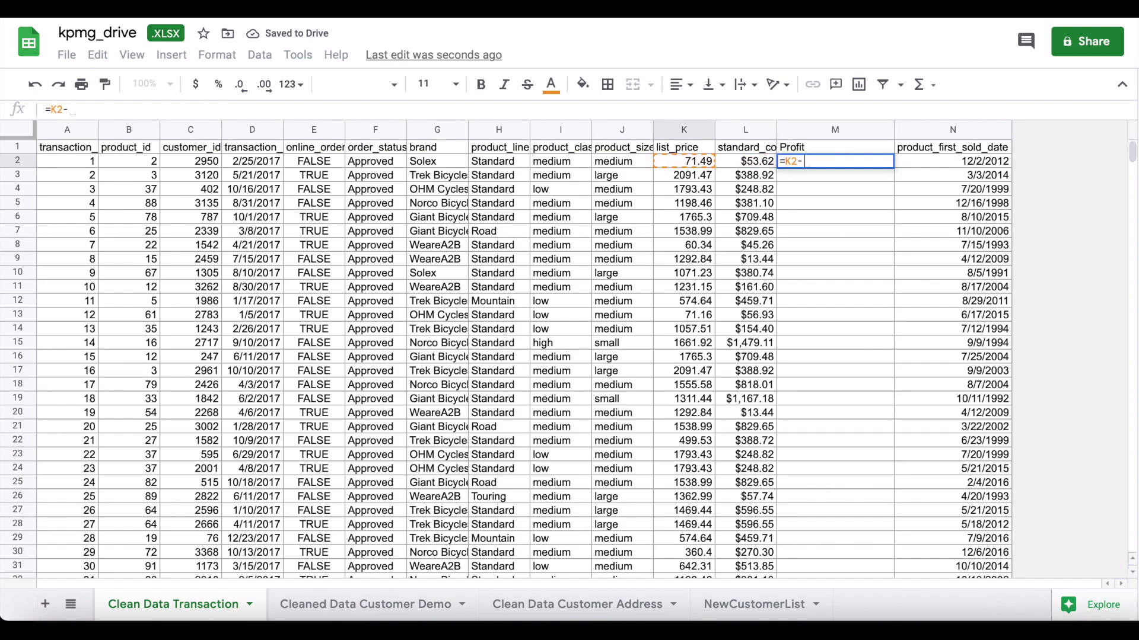
{"action": "key", "text": "Left"}
{"action": "key", "text": "Return"}
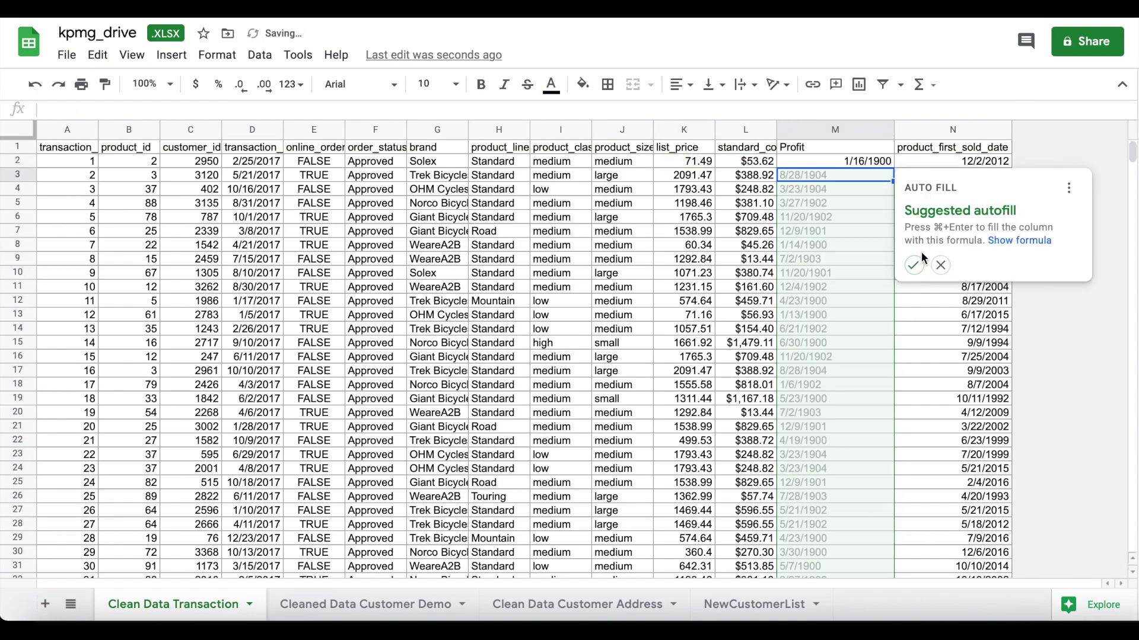
{"action": "left_click", "coordinate": [914, 265]}
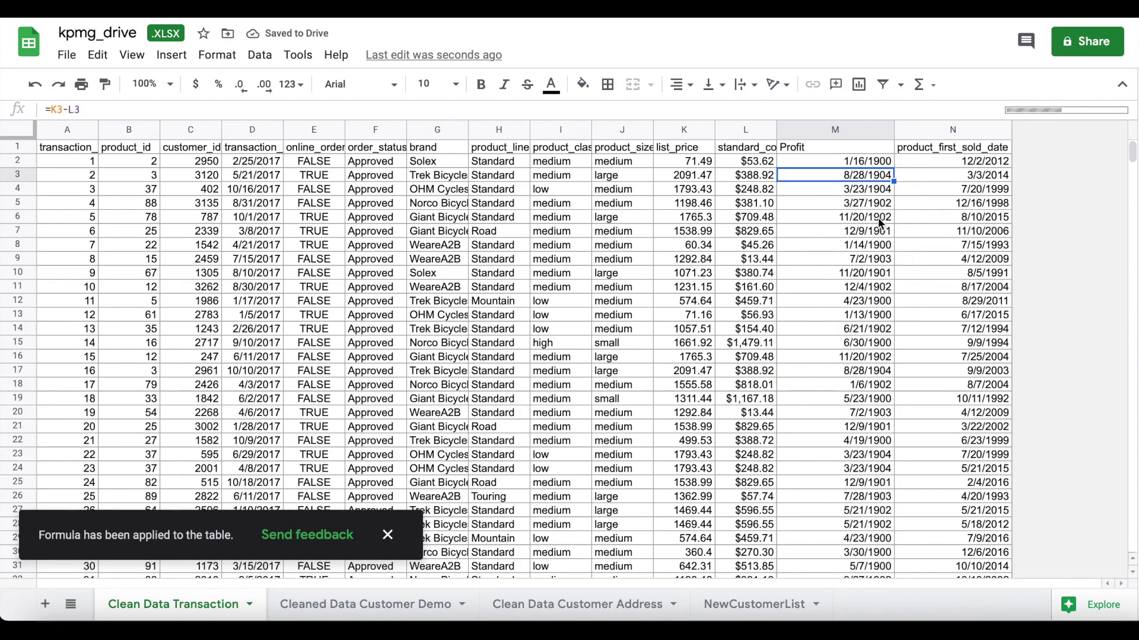
Step: Format all Profit values from M2 to the last row as dollar currency, applying the Number format first
{"action": "left_click", "coordinate": [837, 159]}
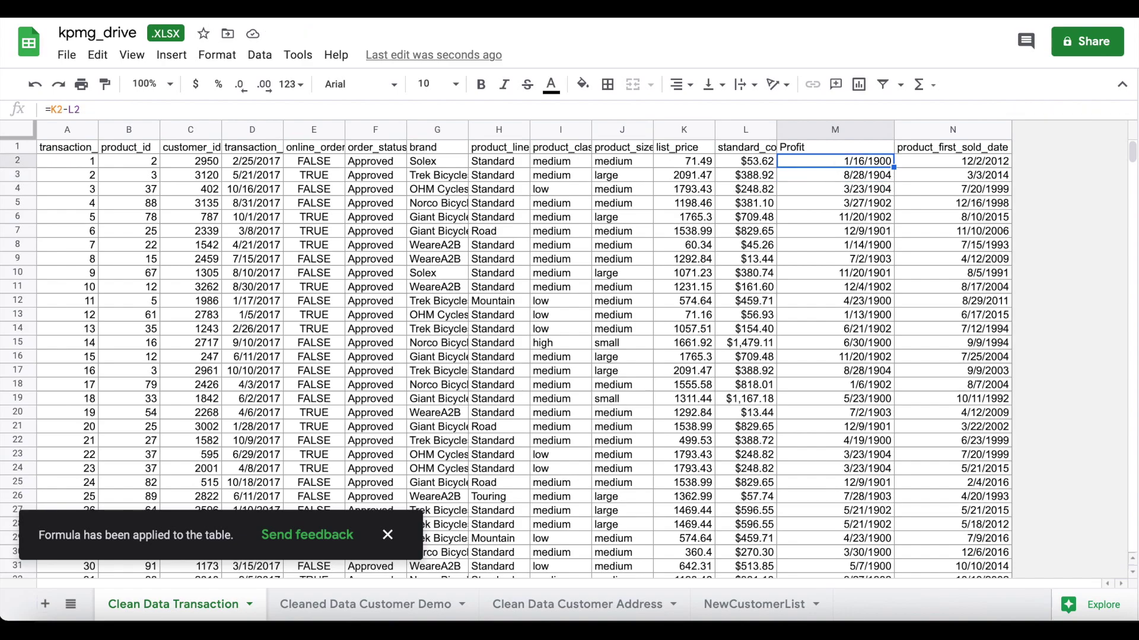
{"action": "double_click", "coordinate": [842, 164]}
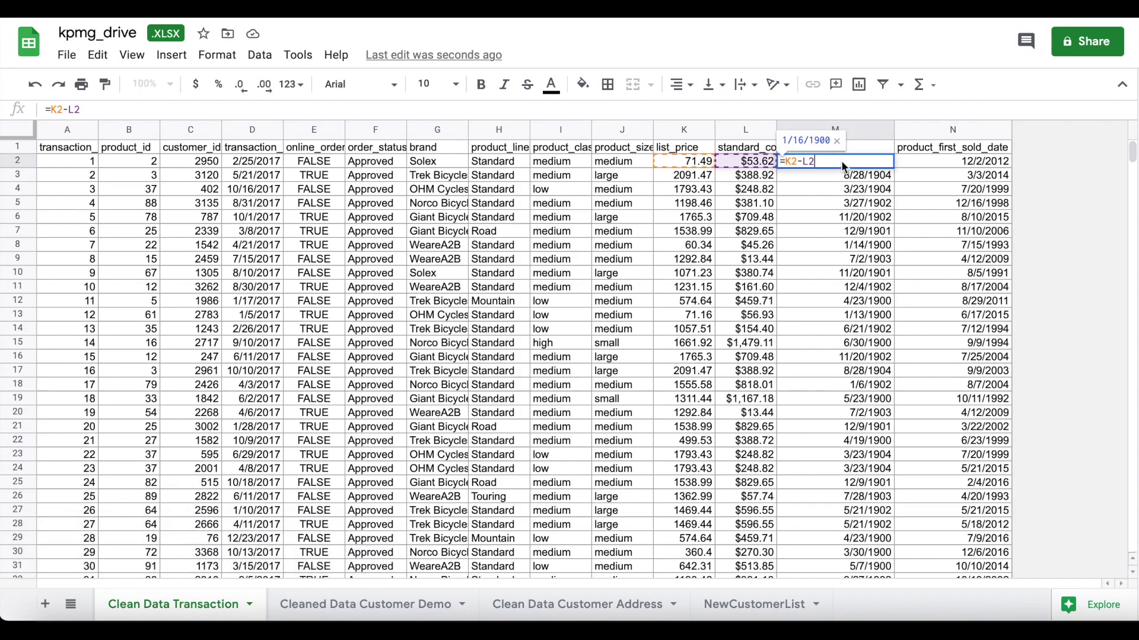
{"action": "key", "text": "Escape"}
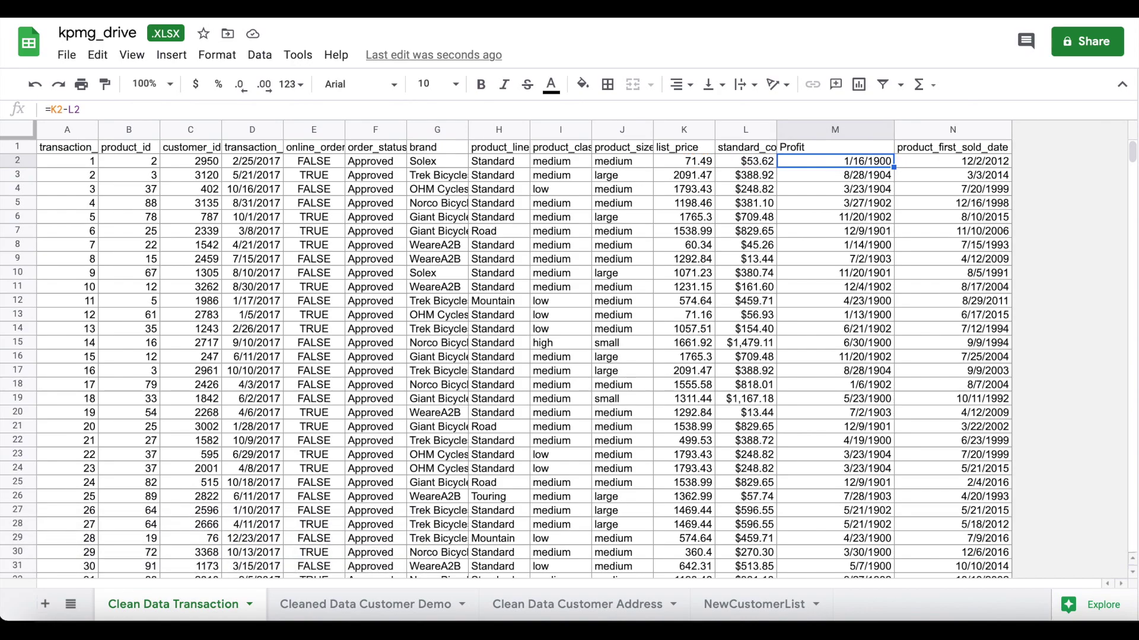
{"action": "key", "text": "ctrl+shift+Down"}
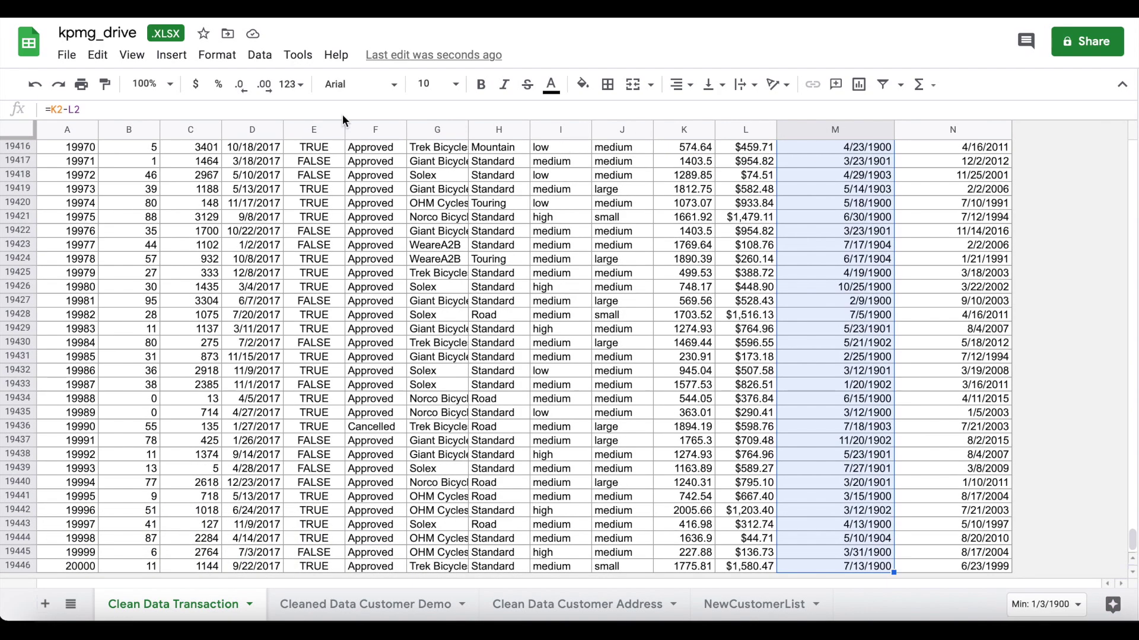
{"action": "left_click", "coordinate": [218, 55]}
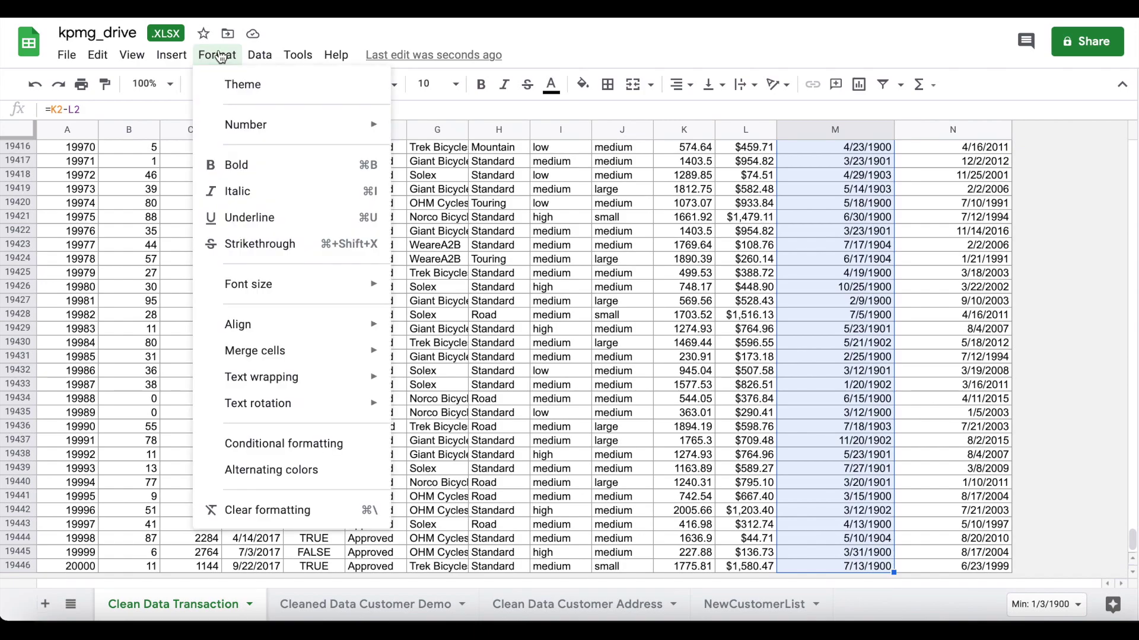
{"action": "mouse_move", "coordinate": [285, 125]}
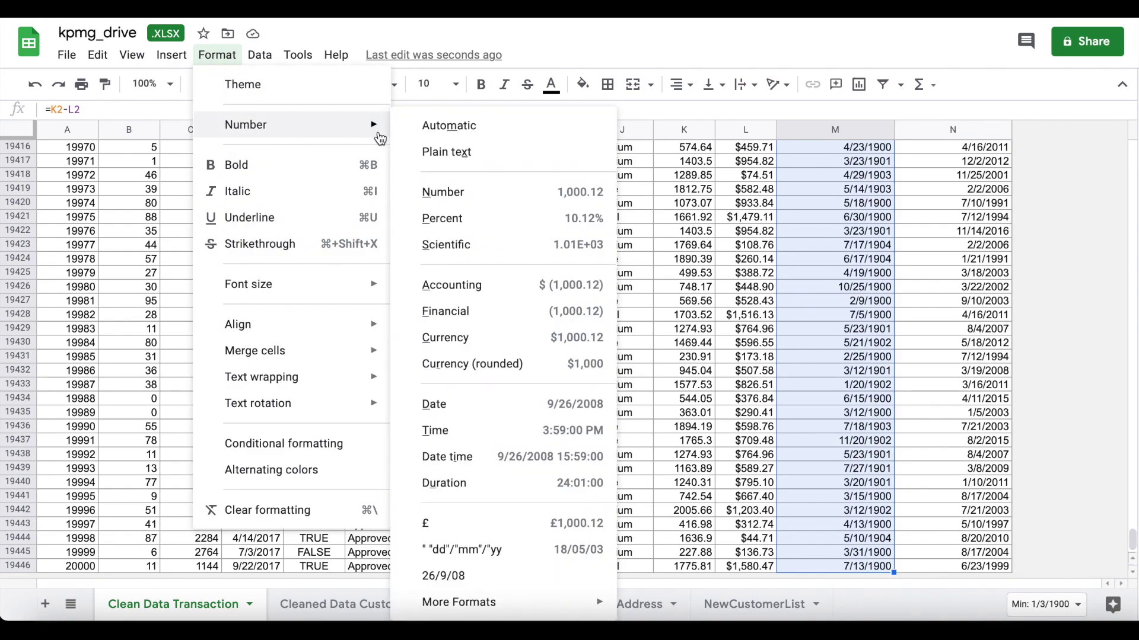
{"action": "left_click", "coordinate": [445, 189]}
{"action": "scroll", "coordinate": [844, 253], "scroll_direction": "up", "scroll_amount": 20}
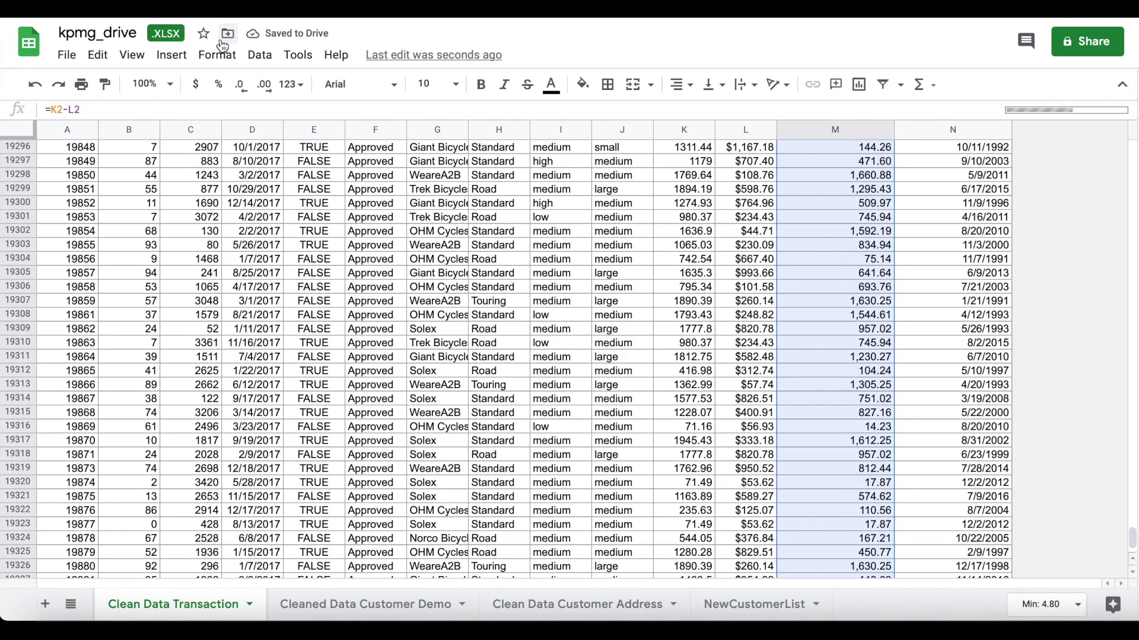
{"action": "left_click", "coordinate": [196, 85]}
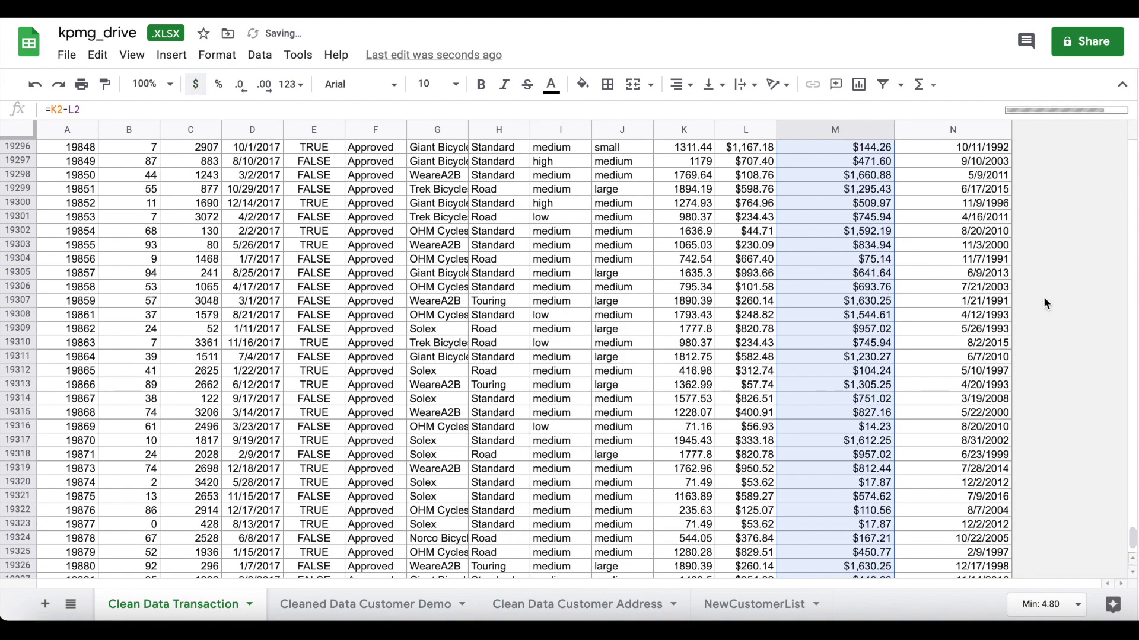
{"action": "left_click_drag", "start_coordinate": [1132, 538], "coordinate": [1131, 153]}
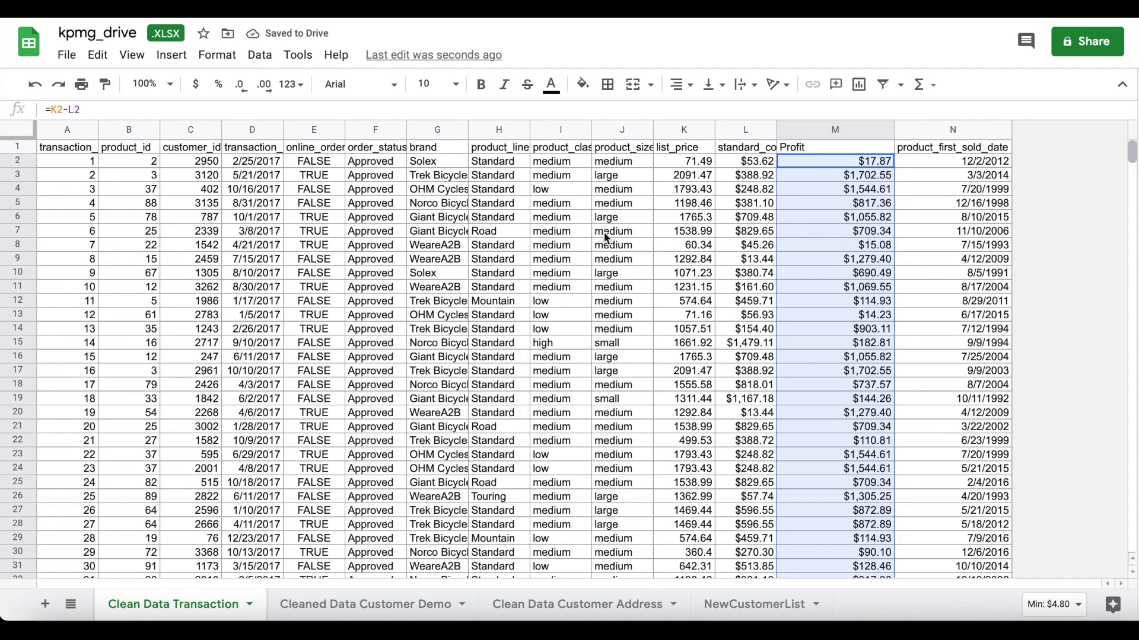
{"action": "left_click", "coordinate": [684, 217]}
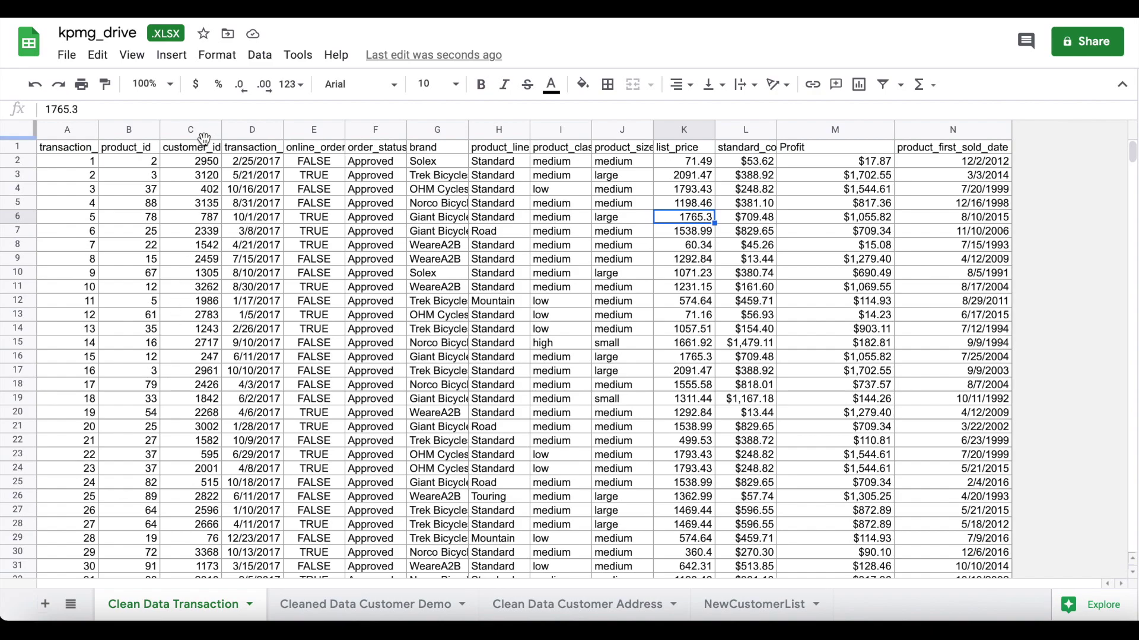
Step: Widen the customer_id columns in the Cleaned Data Customer Demo and Clean Data Customer Address sheets to show the full header
{"action": "left_click", "coordinate": [369, 606]}
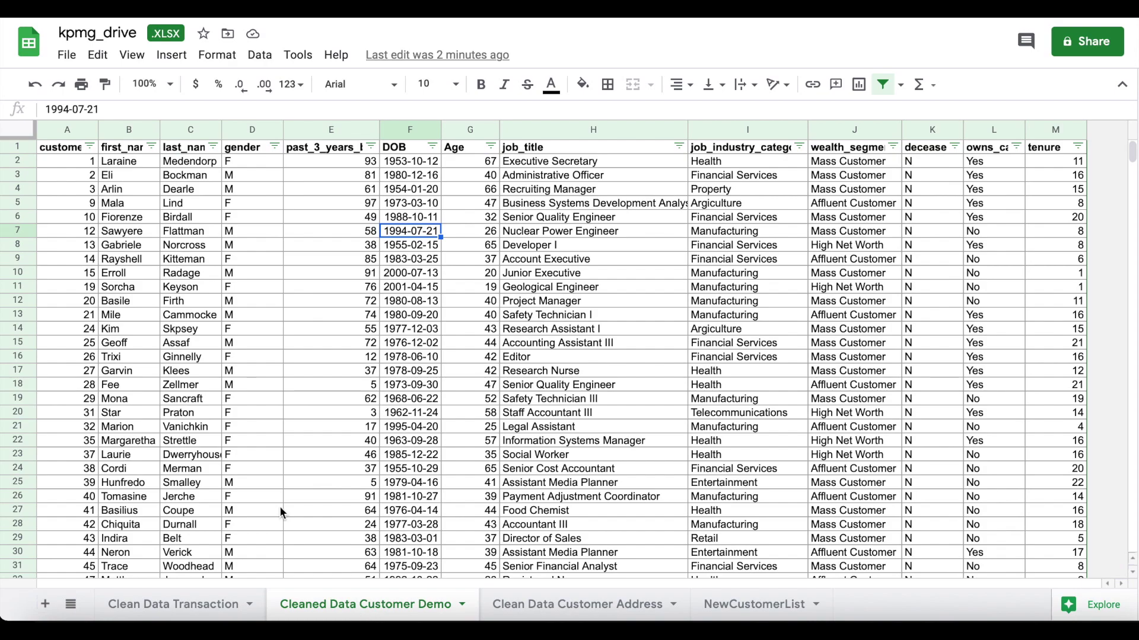
{"action": "left_click_drag", "start_coordinate": [98, 131], "coordinate": [154, 132]}
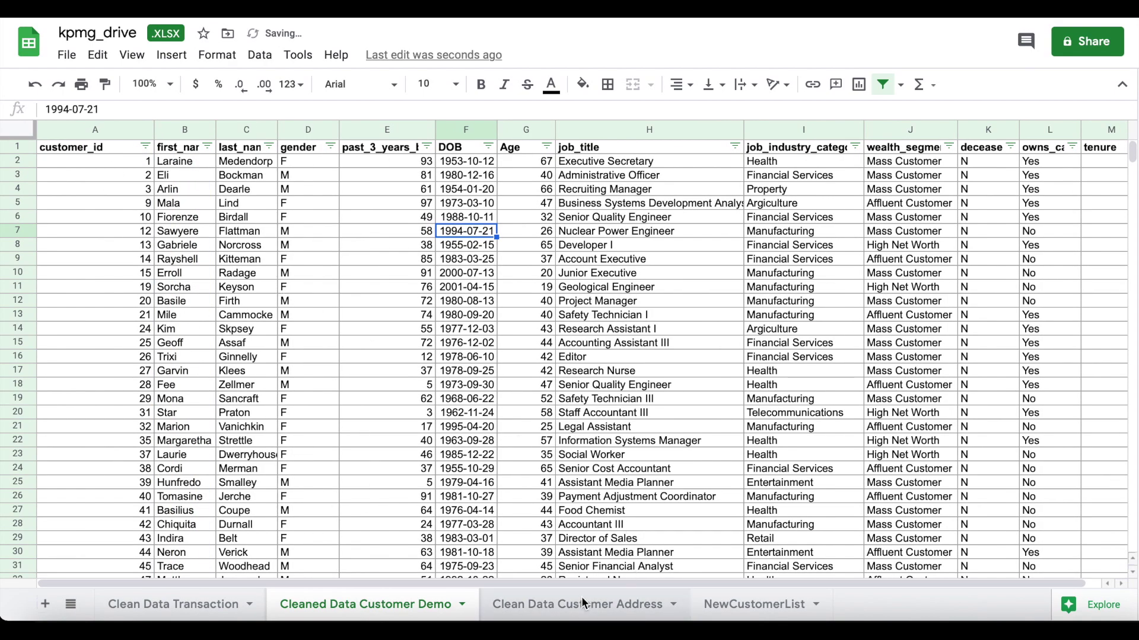
{"action": "left_click", "coordinate": [583, 604]}
{"action": "left_click_drag", "start_coordinate": [98, 130], "coordinate": [135, 131]}
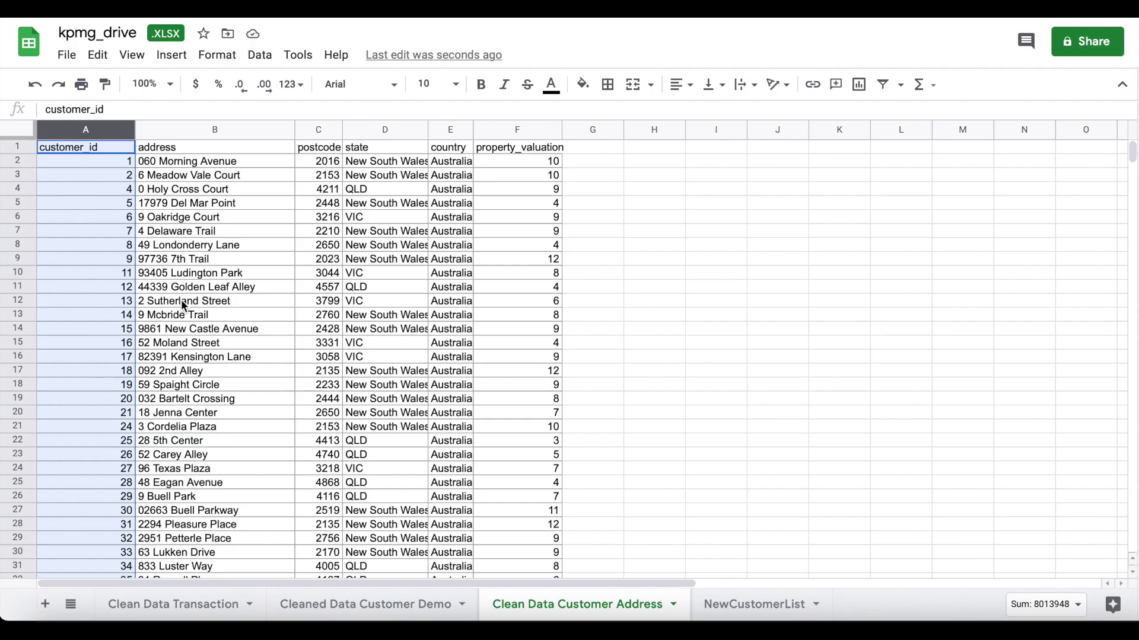
Step: Insert an empty column after product_first_sold_date in the Clean Data Transaction sheet and return to the Cleaned Data Customer Demo sheet
{"action": "left_click", "coordinate": [175, 604]}
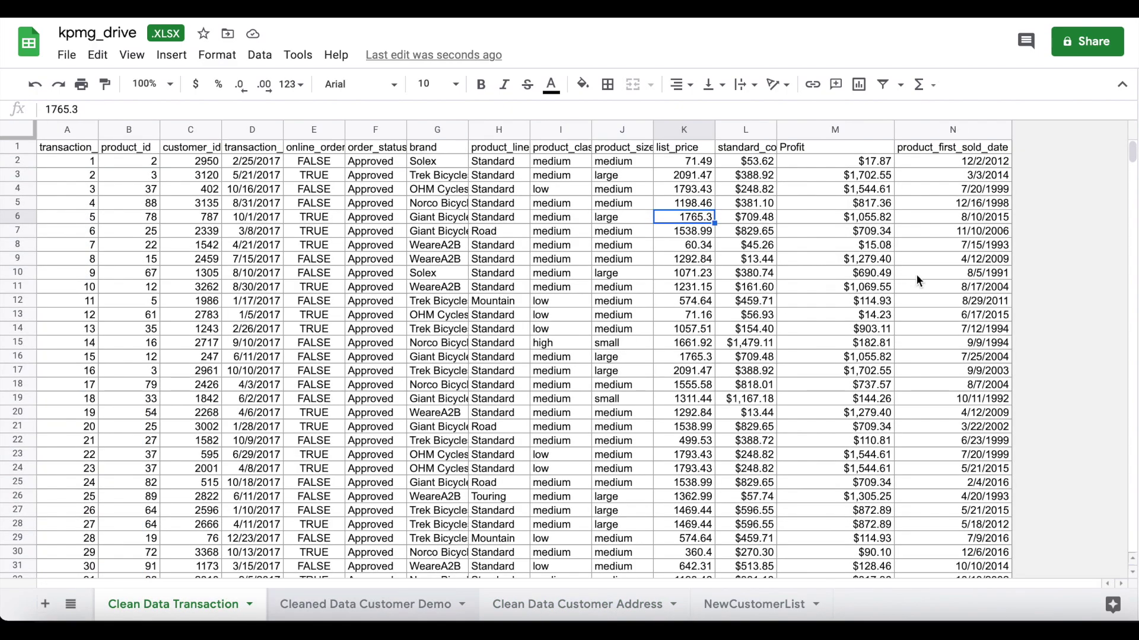
{"action": "left_click", "coordinate": [962, 130]}
{"action": "right_click", "coordinate": [961, 131]}
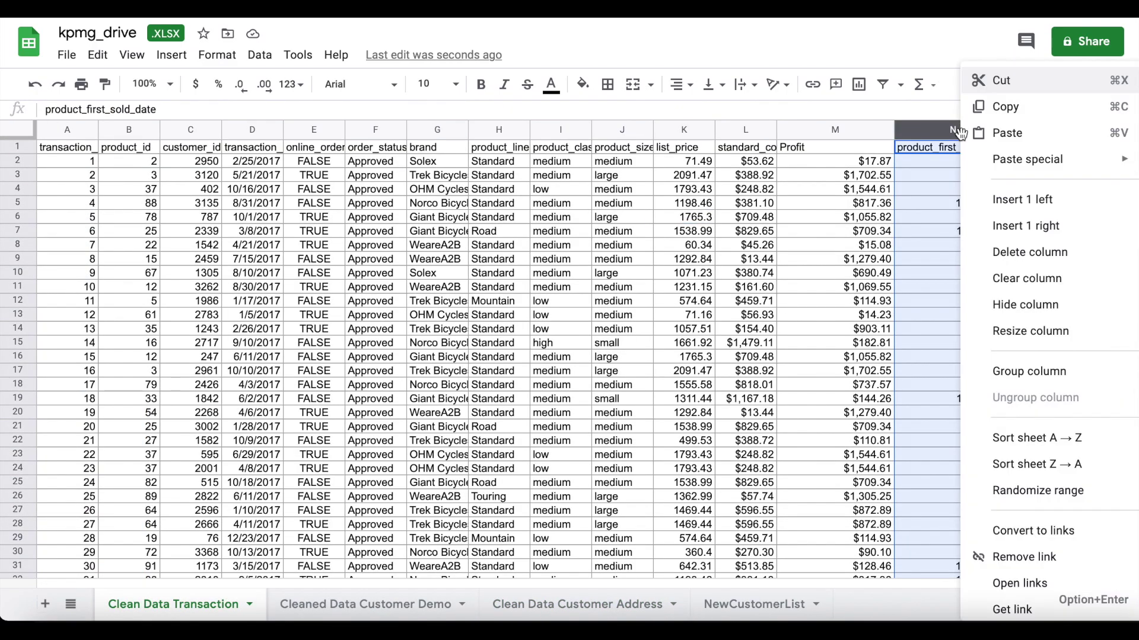
{"action": "left_click", "coordinate": [1006, 224]}
{"action": "key", "text": "alt+Down"}
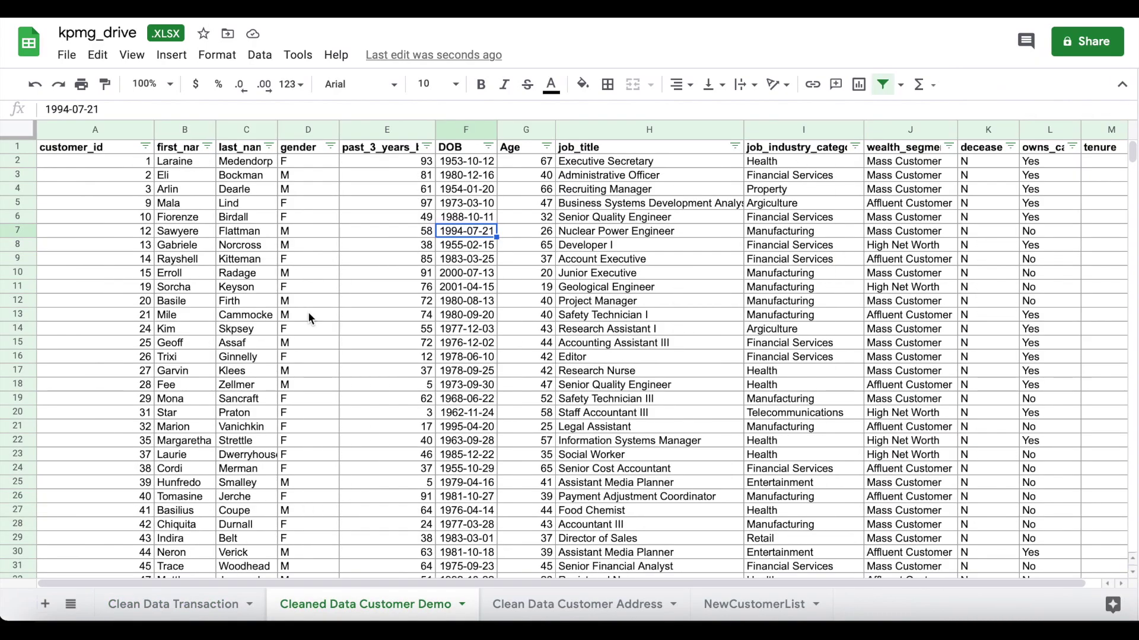
Step: Copy the Cleaned Data Customer Demo headers from gender through owns_car into row 1 of Clean Data Transaction, starting at O1
{"action": "left_click", "coordinate": [310, 152]}
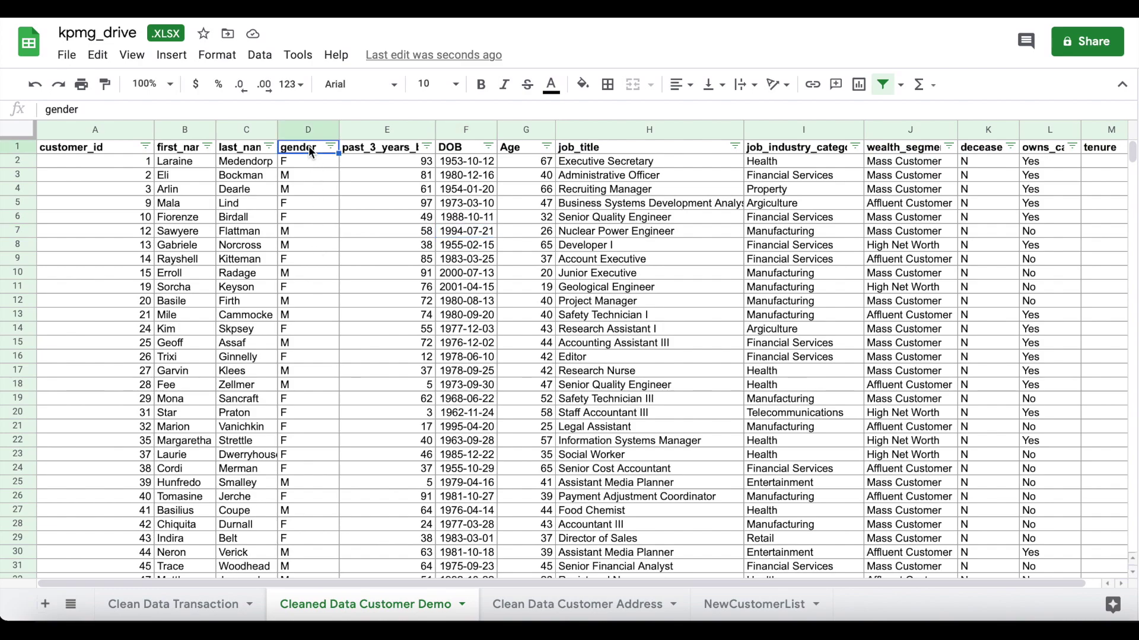
{"action": "key", "text": "alt+Up"}
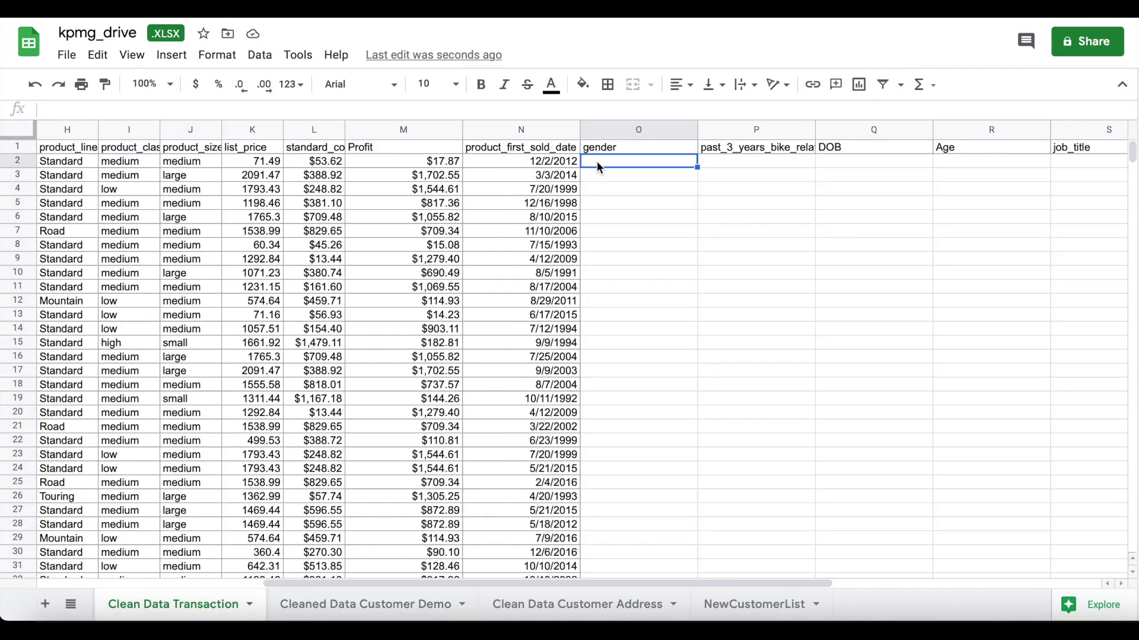
Step: Start a LOOKUP formula in O2 under gender, with the customer_id in C2 as the search key
{"action": "scroll", "coordinate": [568, 297], "scroll_direction": "left", "scroll_amount": 5}
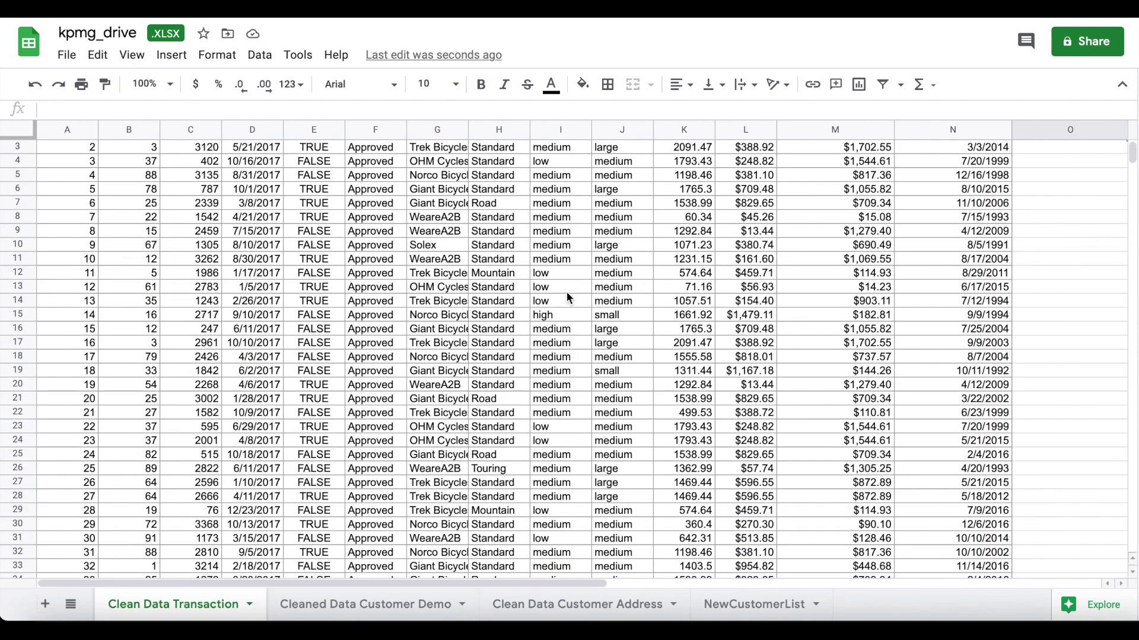
{"action": "type", "text": "="}
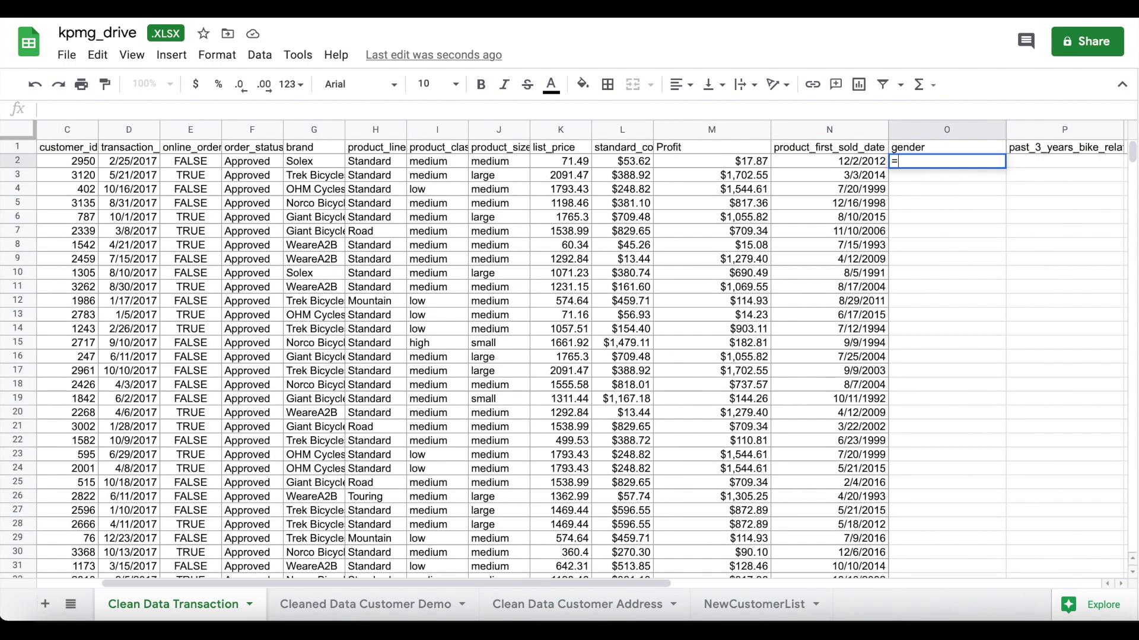
{"action": "type", "text": "look"}
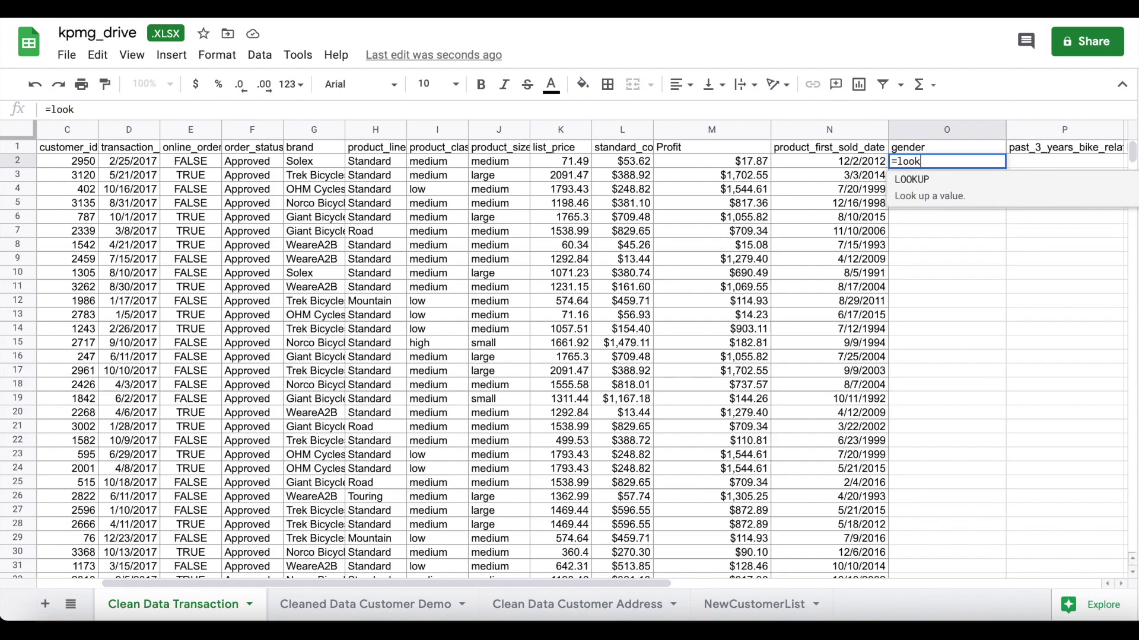
{"action": "key", "text": "Tab"}
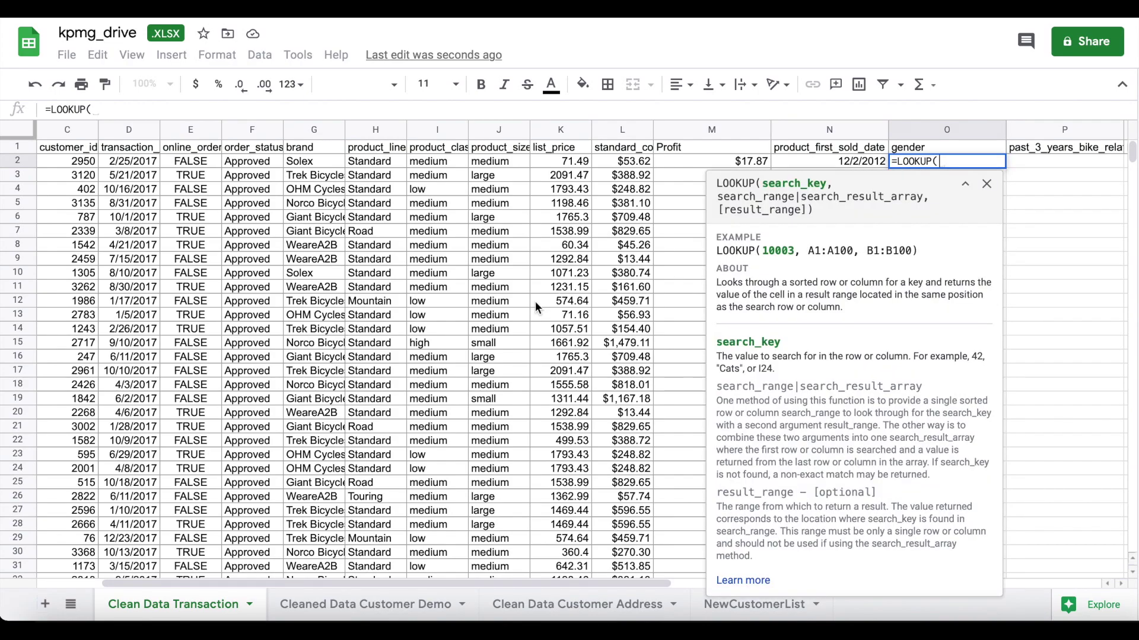
{"action": "left_click", "coordinate": [76, 162]}
{"action": "type", "text": ","}
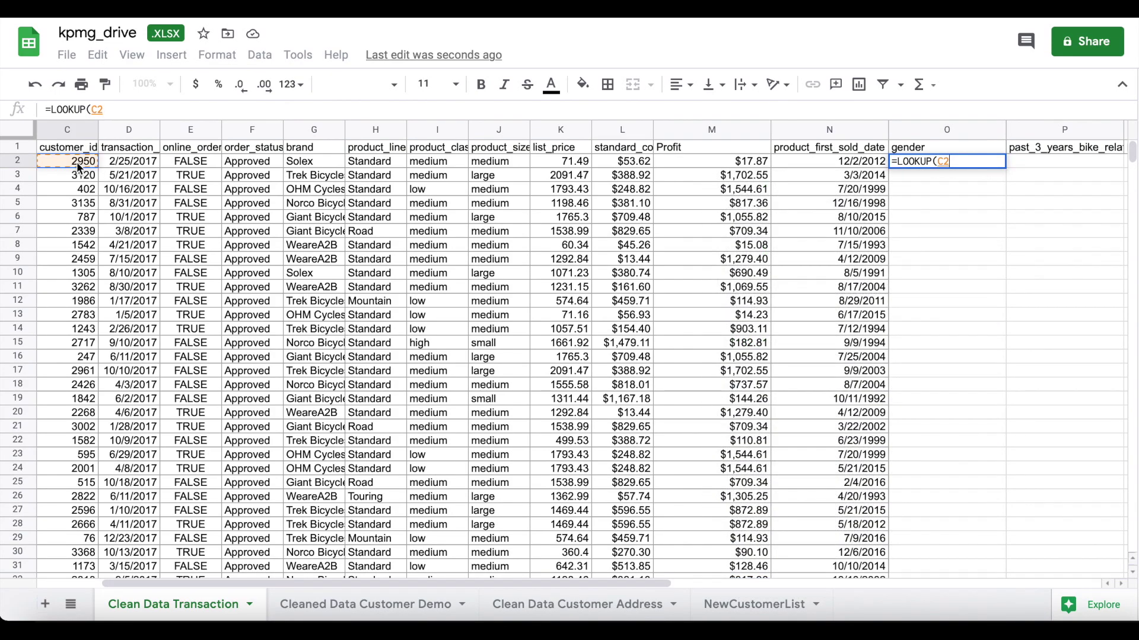
Step: Set the LOOKUP search range to A1:M2778 on the Cleaned Data Customer Demo sheet
{"action": "left_click", "coordinate": [309, 605]}
{"action": "left_click_drag", "start_coordinate": [112, 148], "coordinate": [1108, 147]}
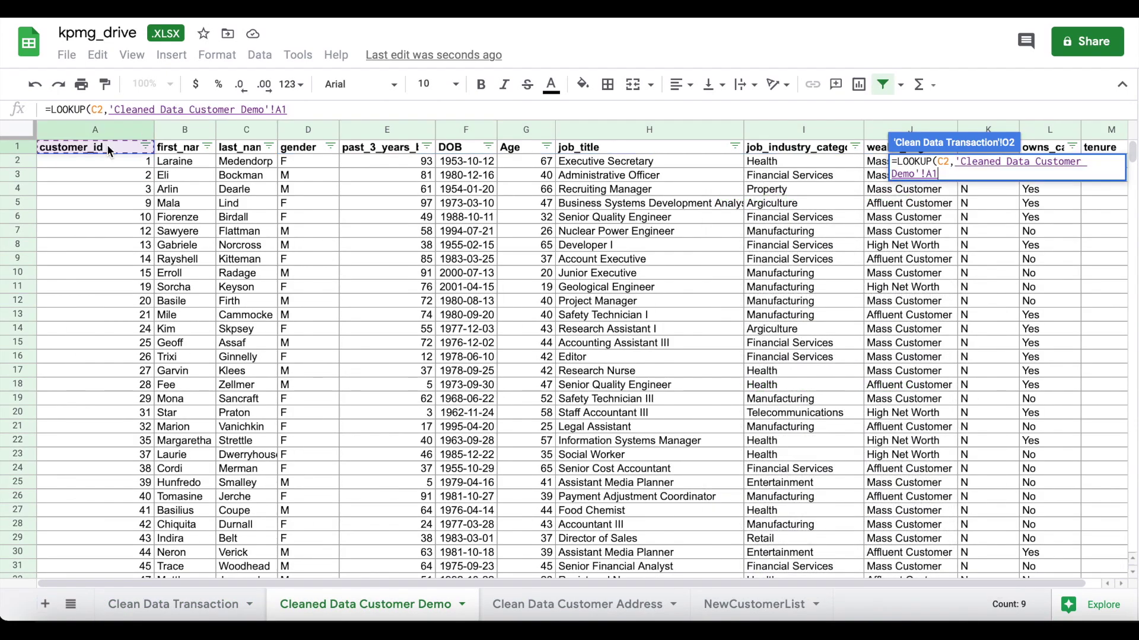
{"action": "key", "text": "ctrl+shift+Down"}
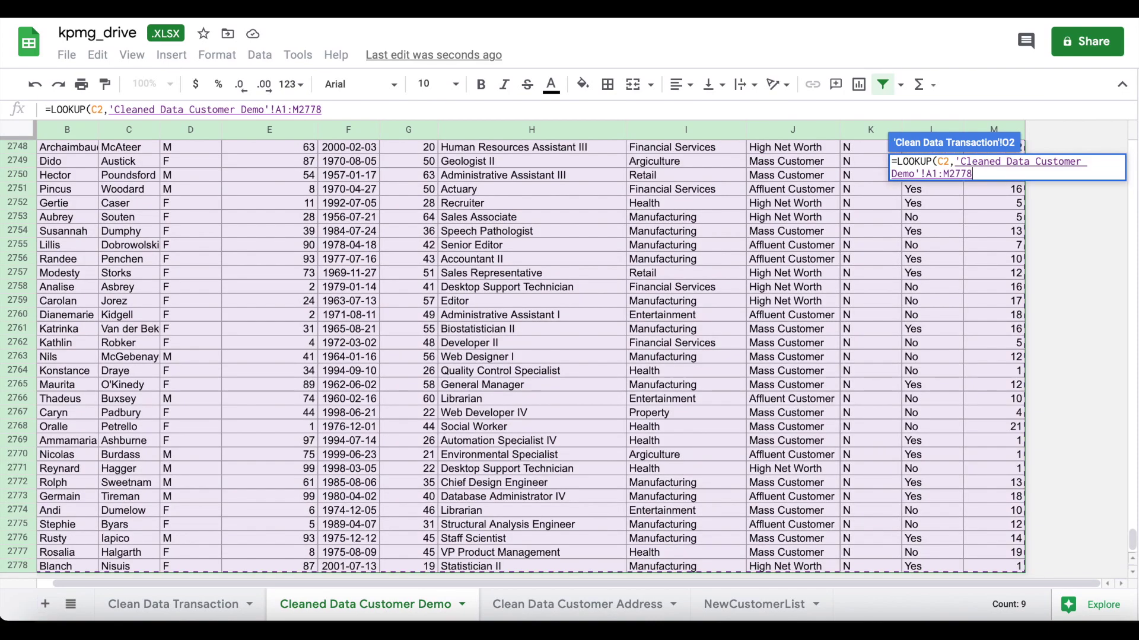
{"action": "type", "text": ","}
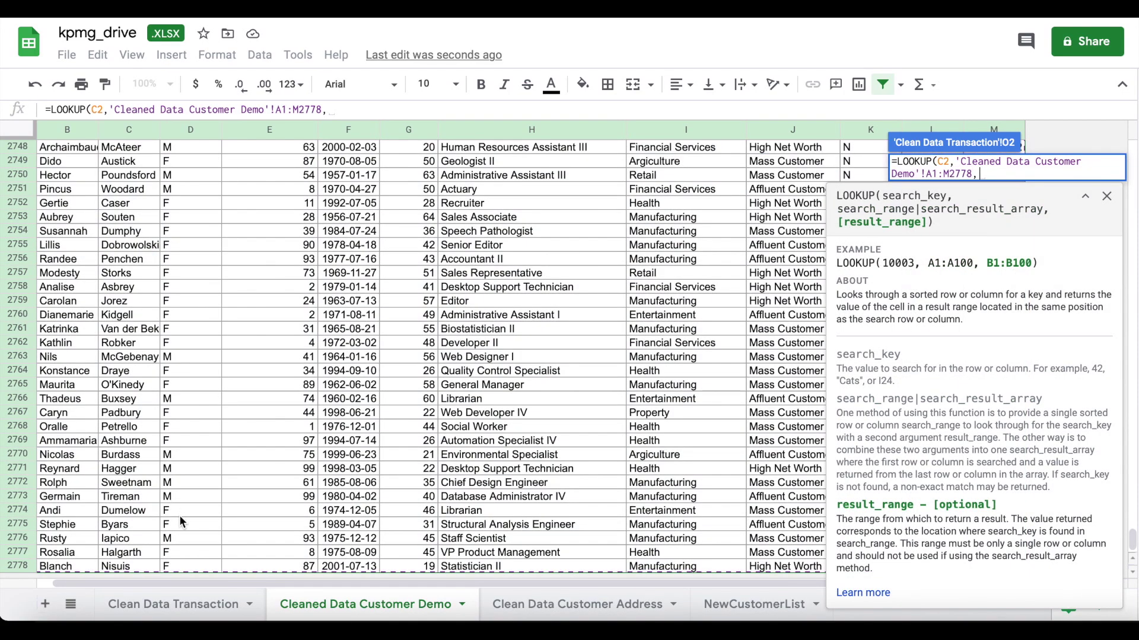
Step: Use the gender column of Cleaned Data Customer Demo as the absolute result range $D$1:$D$2778 and enter the LOOKUP formula
{"action": "left_click", "coordinate": [190, 566]}
{"action": "key", "text": "ctrl+shift+Up"}
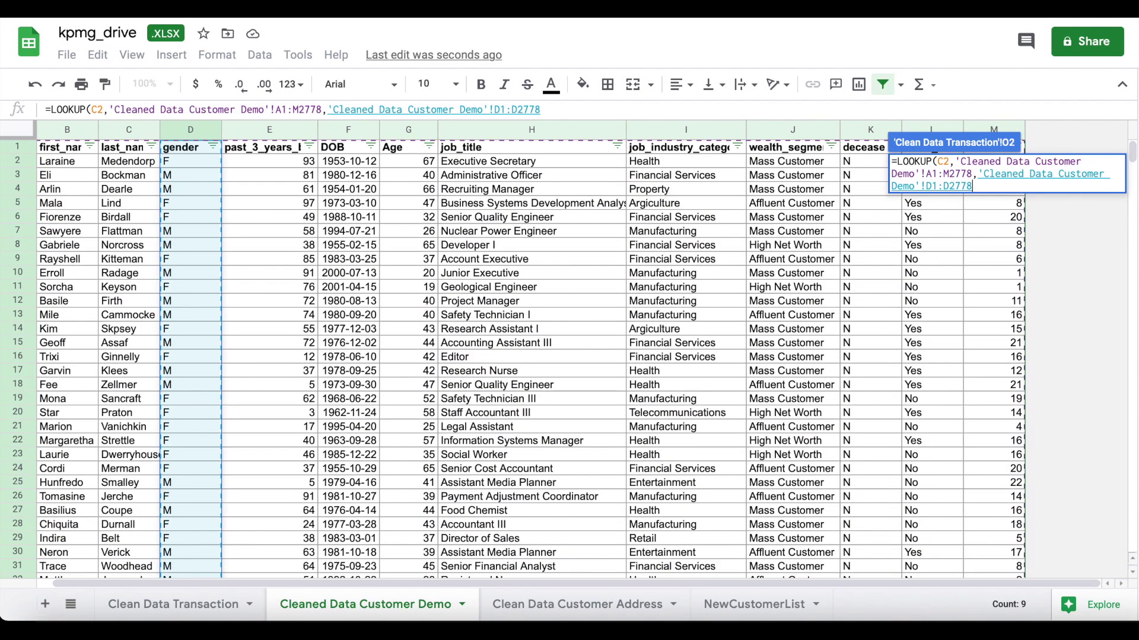
{"action": "type", "text": ")"}
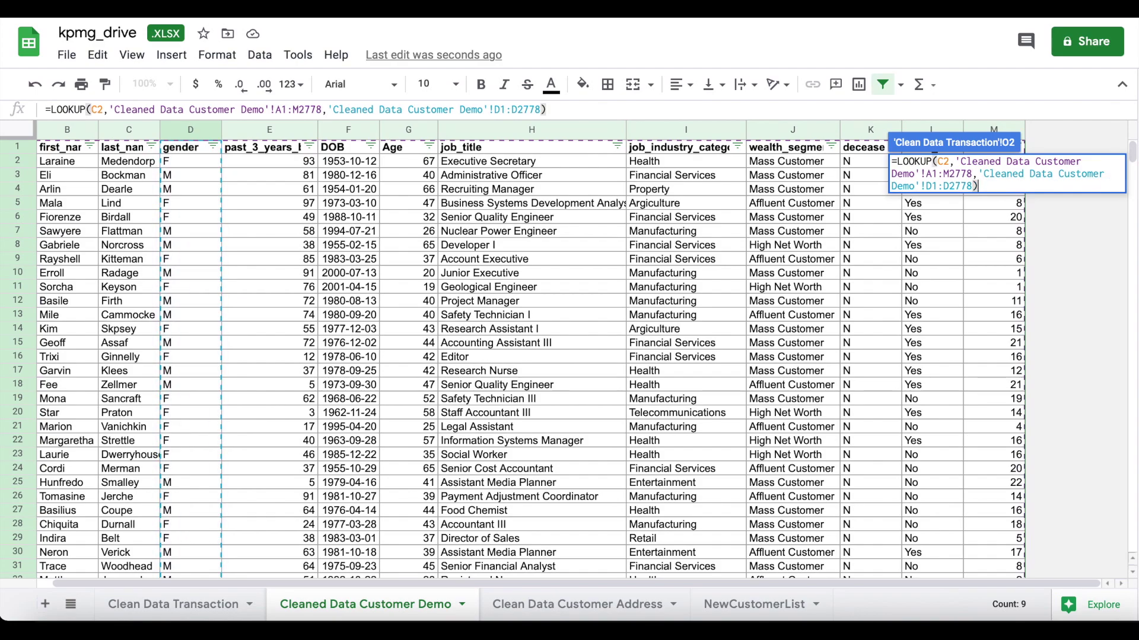
{"action": "left_click", "coordinate": [529, 109]}
{"action": "key", "text": "F4"}
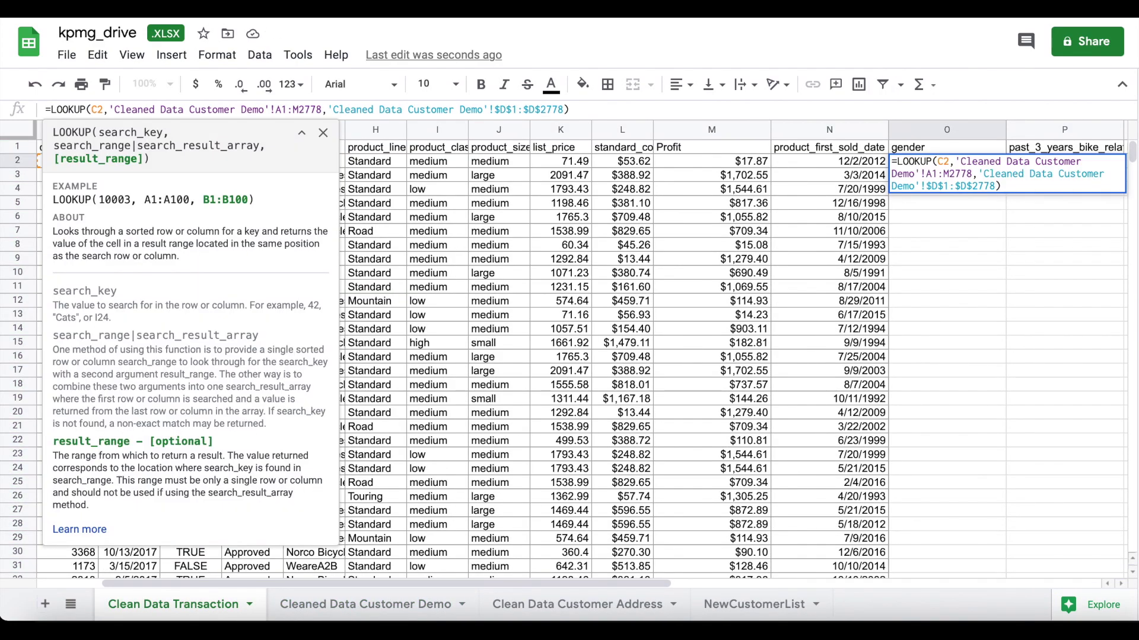
{"action": "key", "text": "Return"}
Step: Fill the gender formula from O2 down the whole column of the Clean Data Transaction sheet
{"action": "left_click", "coordinate": [959, 151]}
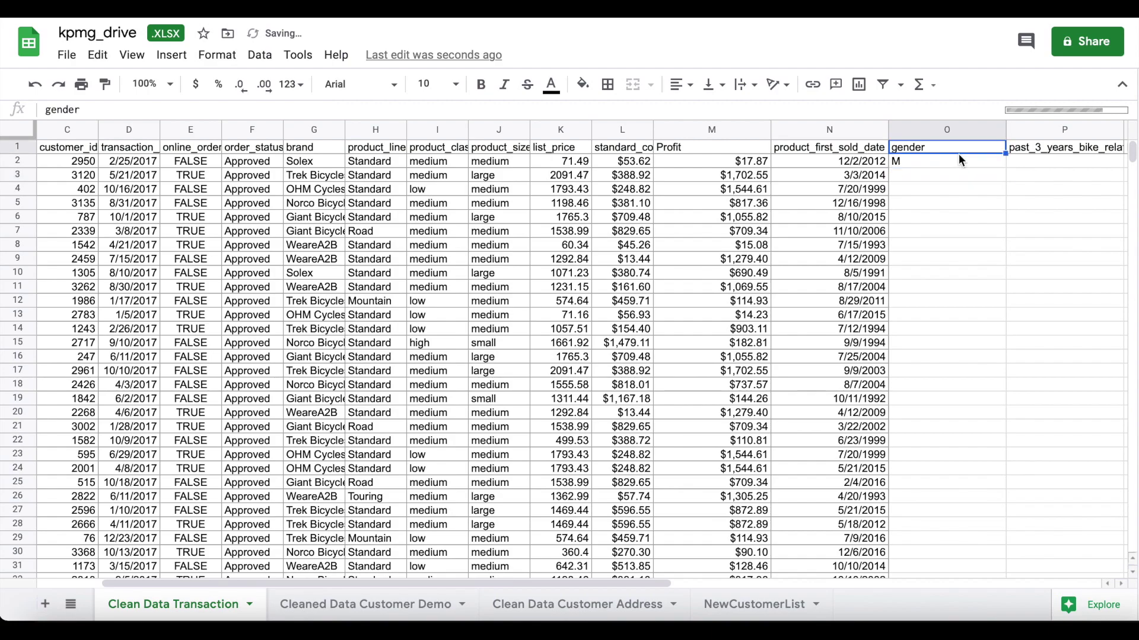
{"action": "left_click", "coordinate": [953, 164]}
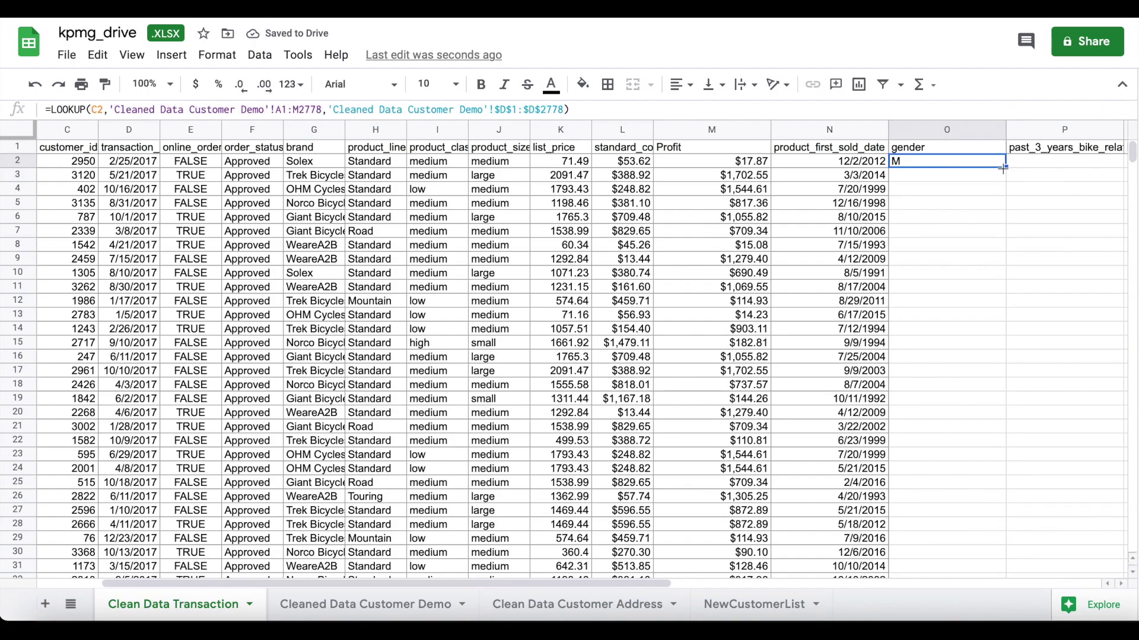
{"action": "double_click", "coordinate": [1002, 168]}
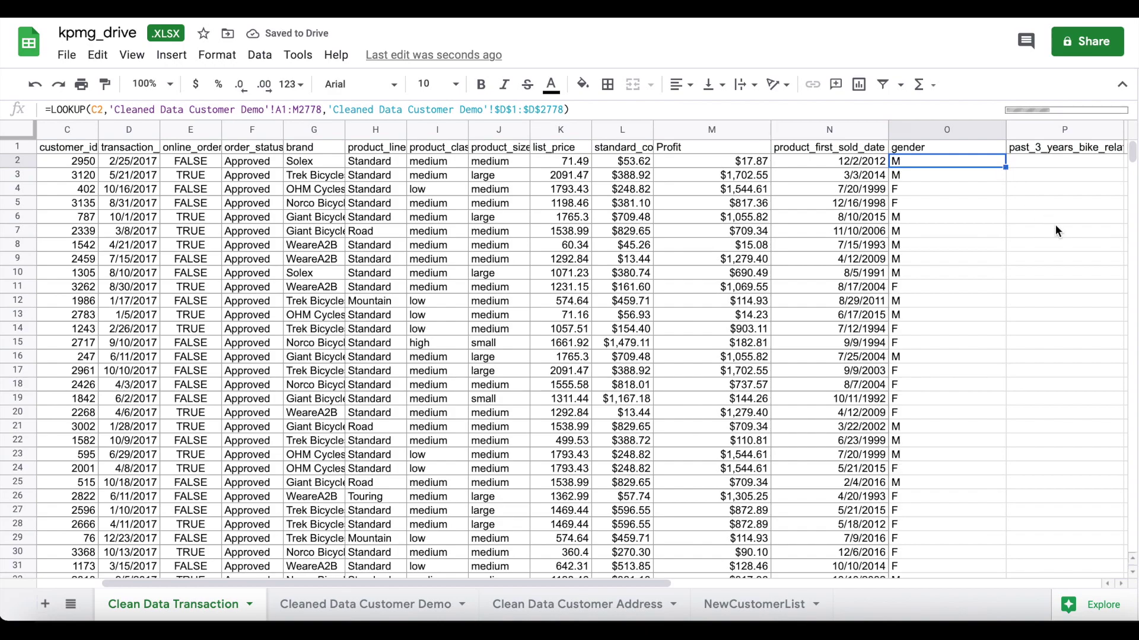
Step: Delete the DOB column from the Clean Data Transaction sheet
{"action": "scroll", "coordinate": [1055, 226], "scroll_direction": "right", "scroll_amount": 5}
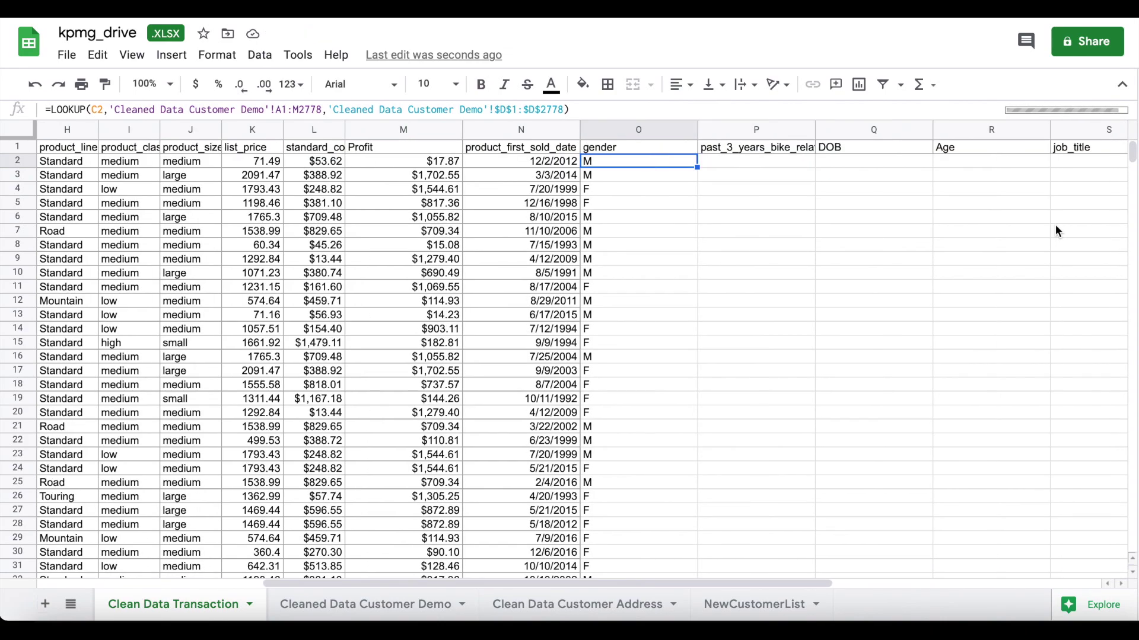
{"action": "scroll", "coordinate": [1056, 227], "scroll_direction": "right", "scroll_amount": 4}
{"action": "scroll", "coordinate": [1056, 227], "scroll_direction": "left", "scroll_amount": 1}
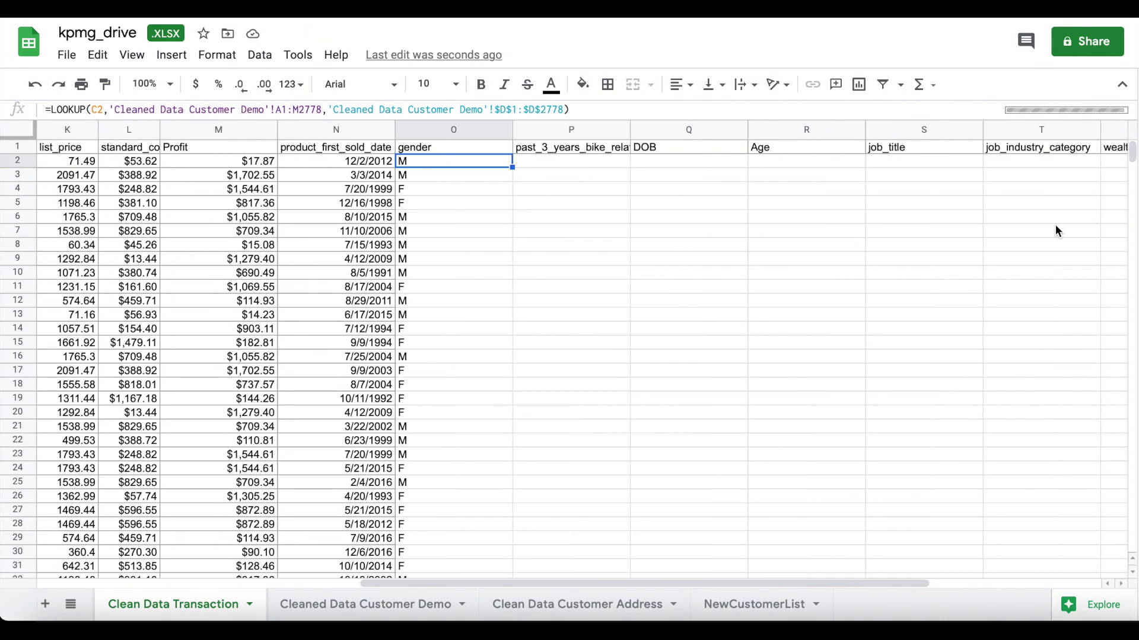
{"action": "scroll", "coordinate": [1056, 226], "scroll_direction": "right", "scroll_amount": 2}
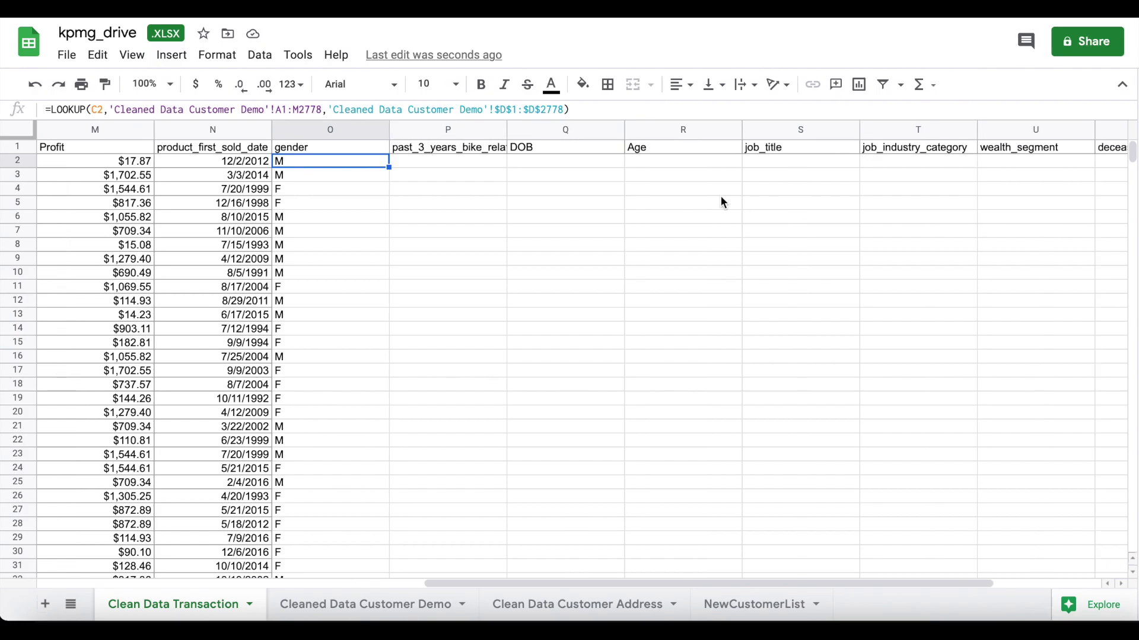
{"action": "left_click", "coordinate": [563, 132]}
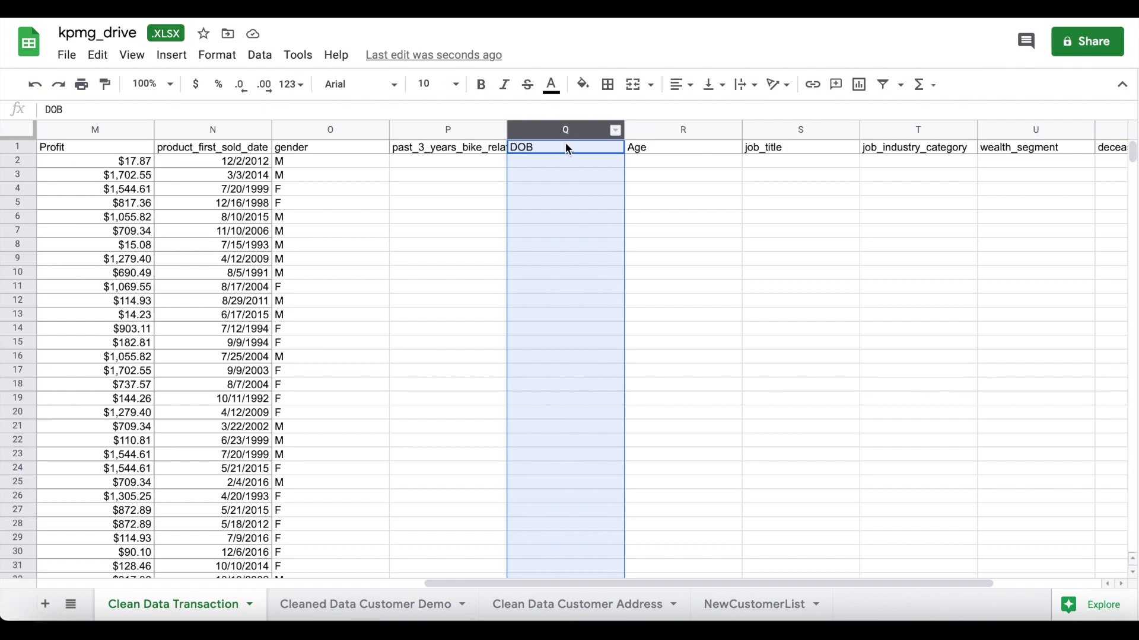
{"action": "right_click", "coordinate": [558, 129]}
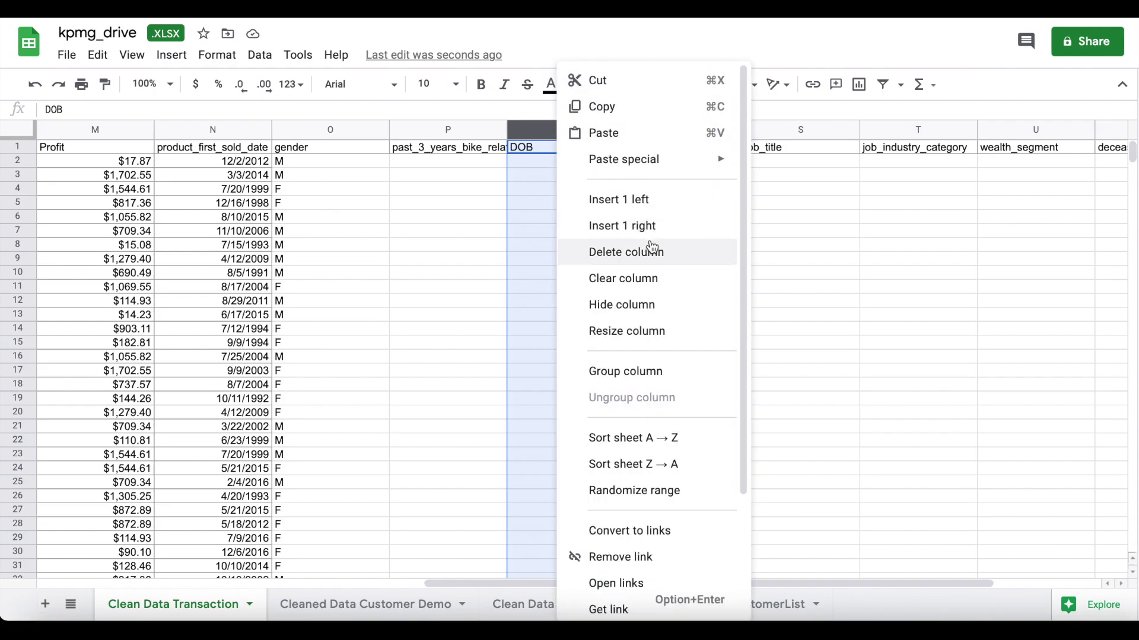
{"action": "left_click", "coordinate": [649, 253]}
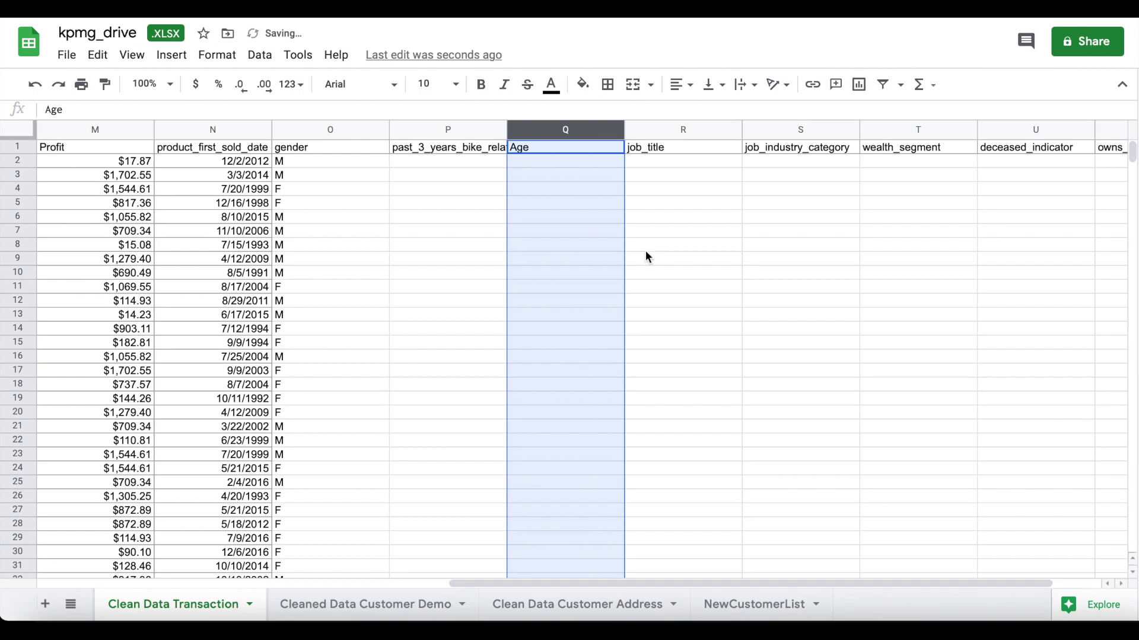
Step: Delete the deceased_indicator column from the Clean Data Transaction sheet
{"action": "scroll", "coordinate": [645, 251], "scroll_direction": "right", "scroll_amount": 1}
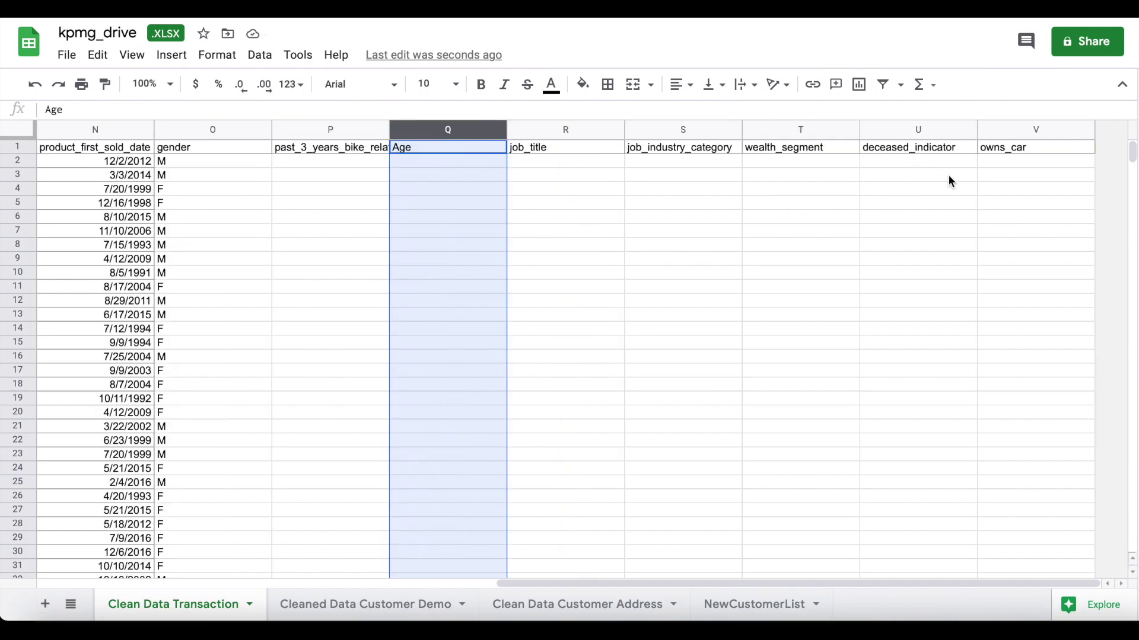
{"action": "left_click", "coordinate": [921, 132]}
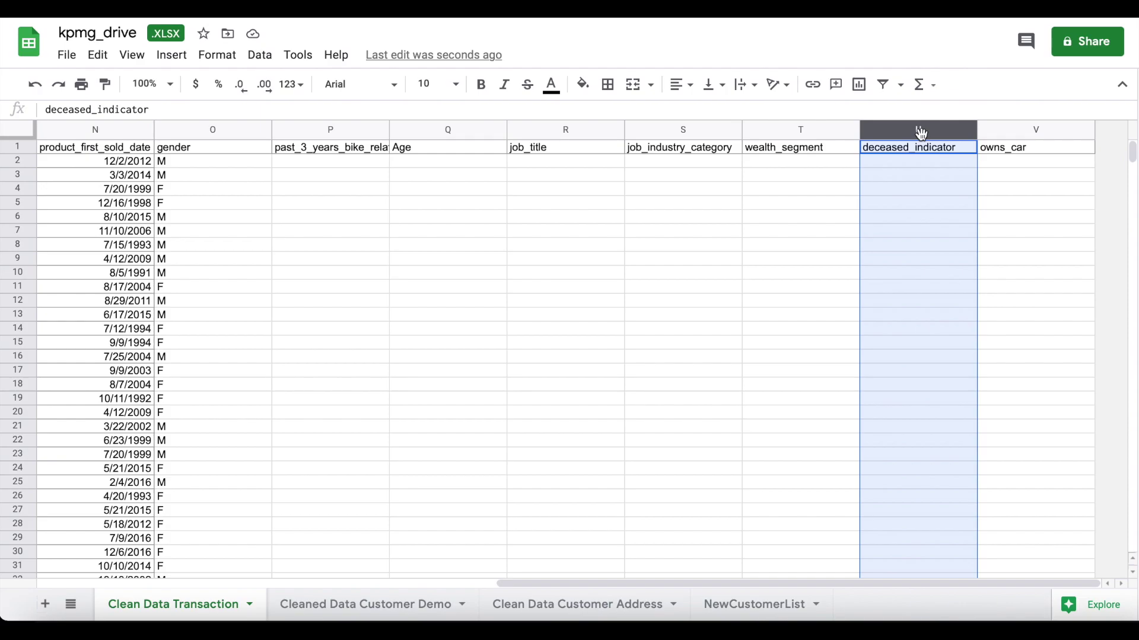
{"action": "right_click", "coordinate": [920, 131]}
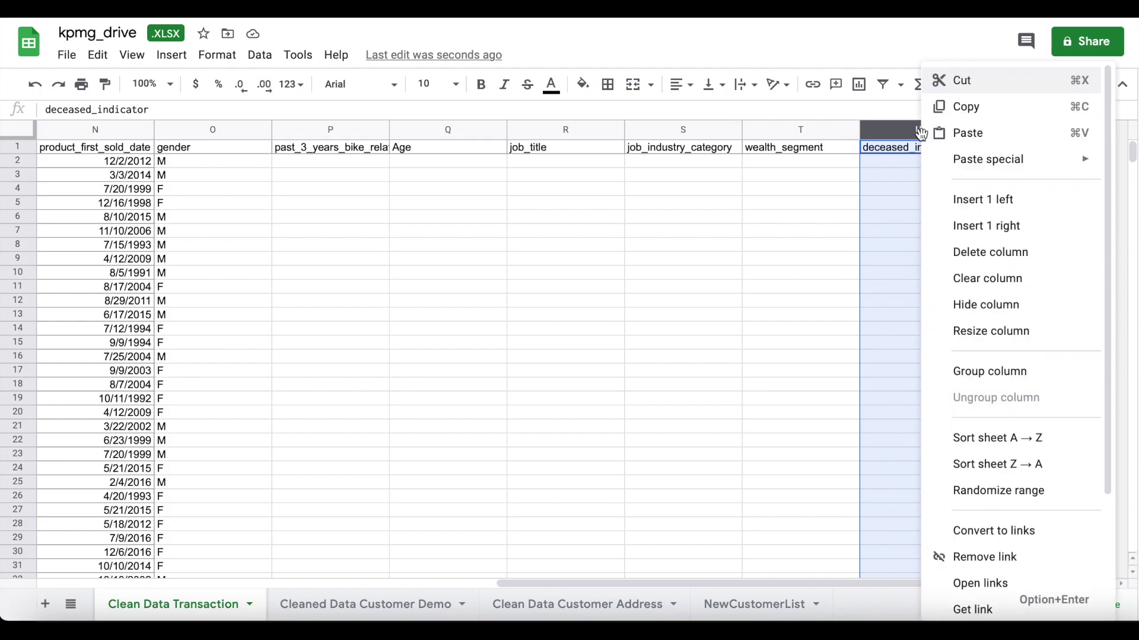
{"action": "left_click", "coordinate": [975, 254]}
{"action": "left_click", "coordinate": [479, 259]}
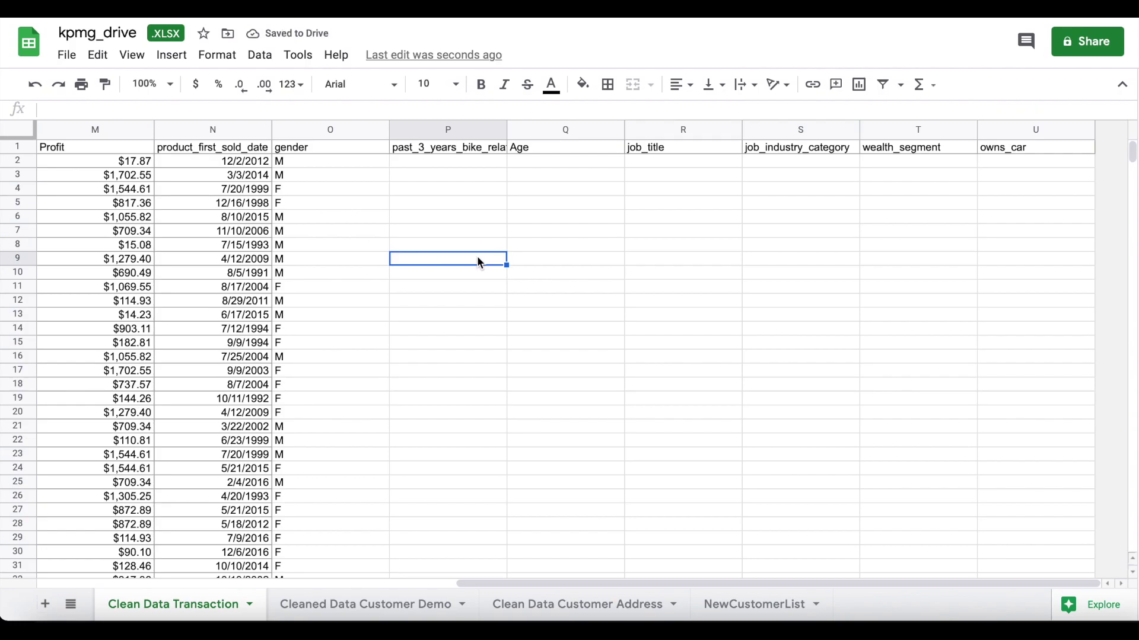
Step: Fill the past_3_years_bike_related, Age and job_title columns with customer_id LOOKUPs into Cleaned Data Customer Demo, using result range $E$1:$E$2778 for the bike purchases
{"action": "left_click", "coordinate": [456, 161]}
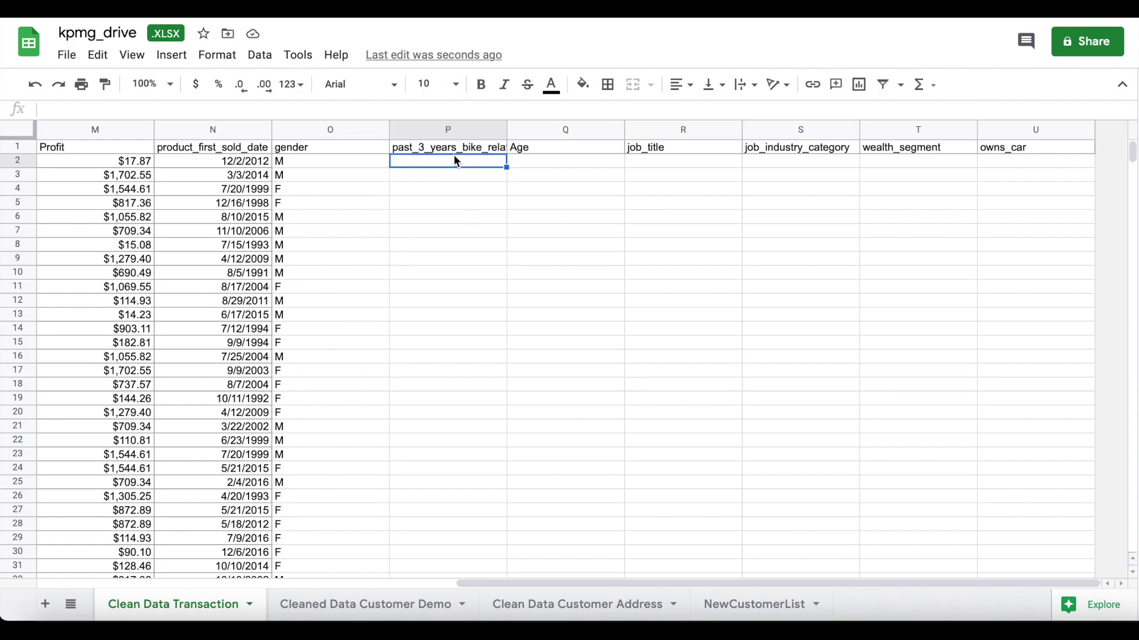
{"action": "type", "text": "=LOOKUP(C2,'Cleaned Data Customer Demo'!A1:M2778,'Cleaned Data Customer Demo'!$E$1:$E$2778)"}
{"action": "scroll", "coordinate": [876, 168], "scroll_direction": "left", "scroll_amount": 6}
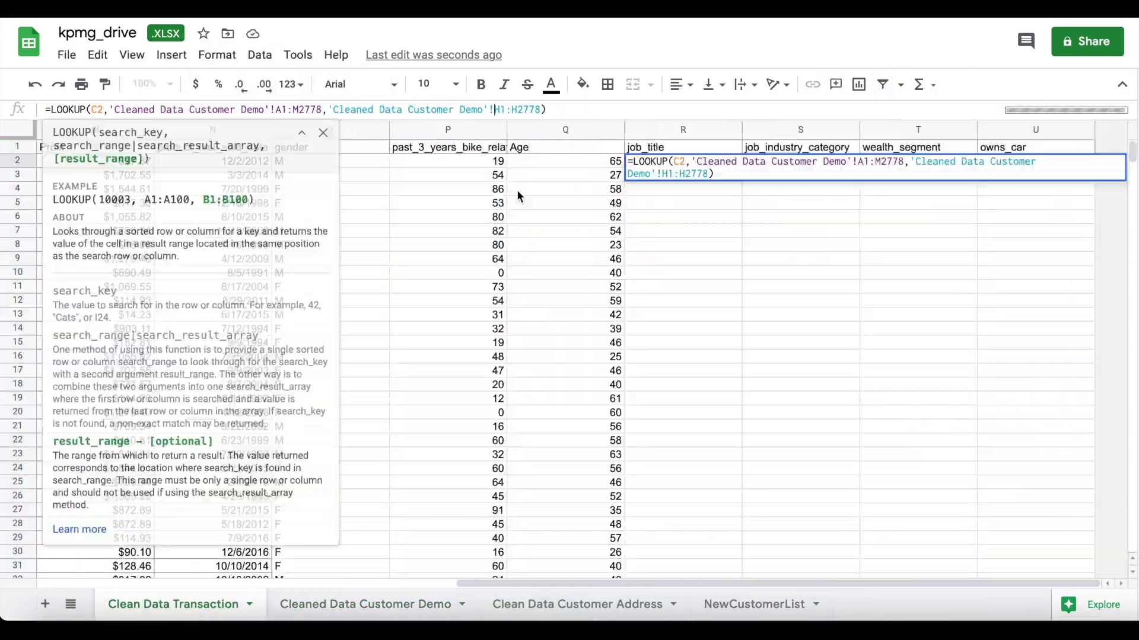
Step: Fill the job_industry_category and wealth_segment columns with LOOKUP formulas matching C2 against 'Cleaned Data Customer Demo'!A1:M2778
{"action": "left_click", "coordinate": [800, 161]}
{"action": "type", "text": "="}
{"action": "key", "text": "Return"}
{"action": "left_click", "coordinate": [918, 161]}
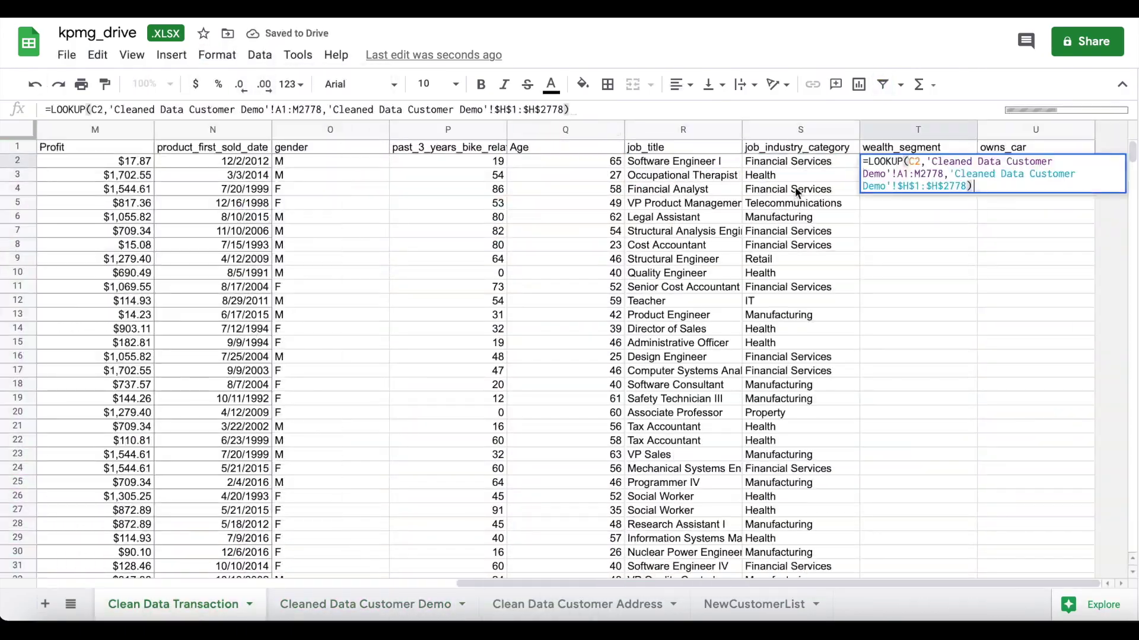
{"action": "key", "text": "Return"}
Step: Fill the owns_car column with =LOOKUP(C2,'Cleaned Data Customer Demo'!A1:M2778,'Cleaned Data Customer Demo'!$L$1:$L$2778)
{"action": "left_click", "coordinate": [1035, 161]}
{"action": "type", "text": "="}
{"action": "key", "text": "Return"}
{"action": "left_click", "coordinate": [1028, 159]}
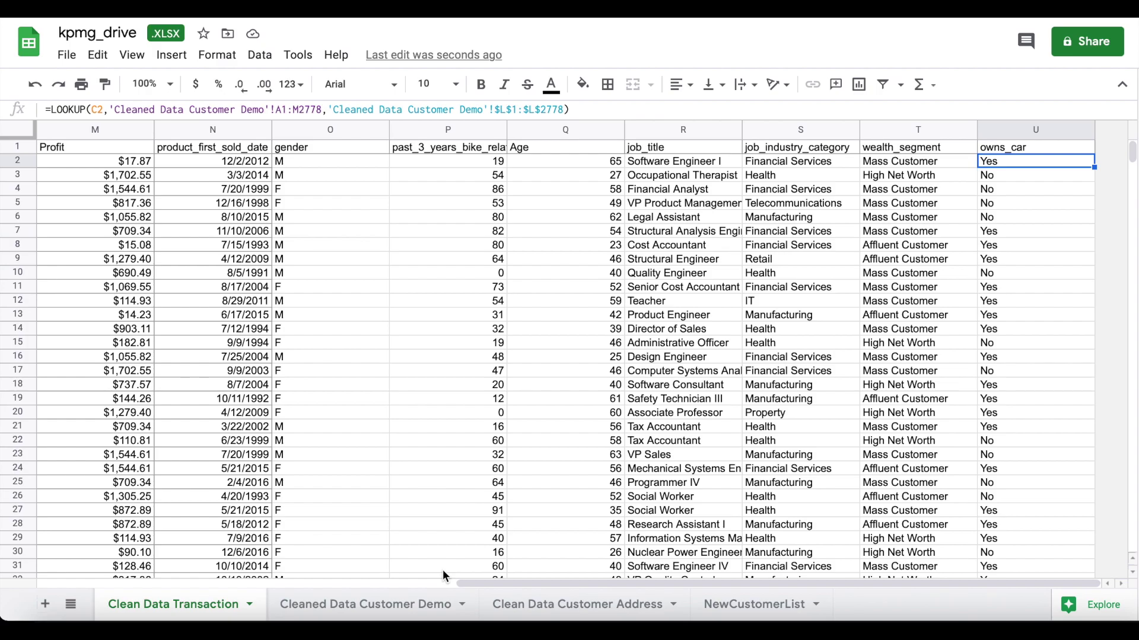
Step: Add postcode, state and property_valuation headers after owns_car and fill postcode by customer_id lookup from Clean Data Customer Address
{"action": "scroll", "coordinate": [322, 485], "scroll_direction": "left", "scroll_amount": 10}
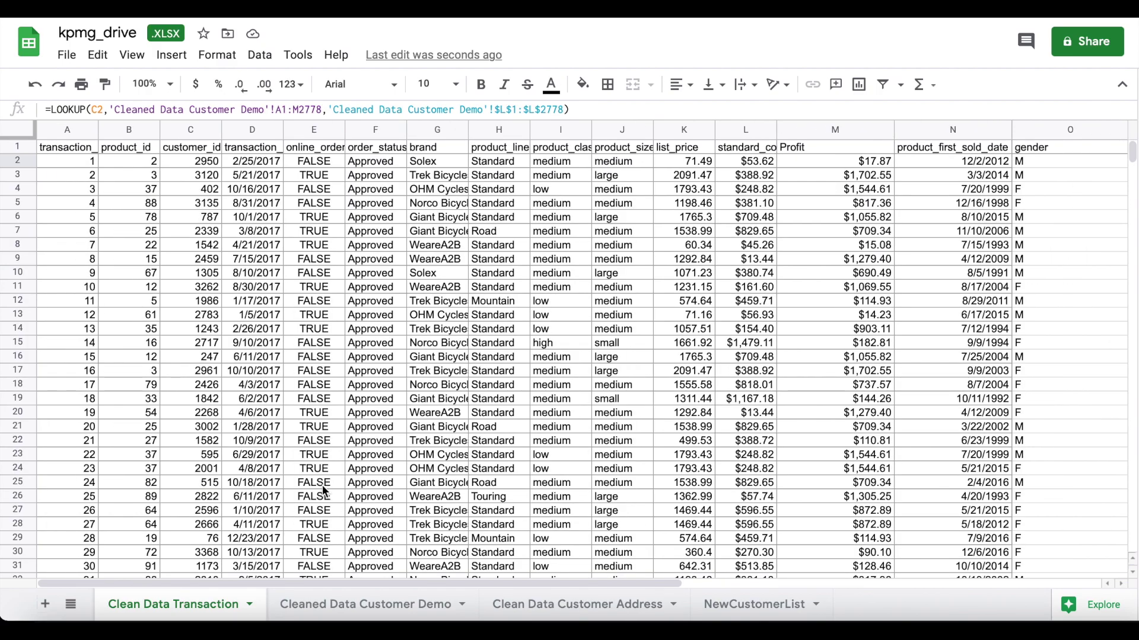
{"action": "scroll", "coordinate": [322, 485], "scroll_direction": "right", "scroll_amount": 10}
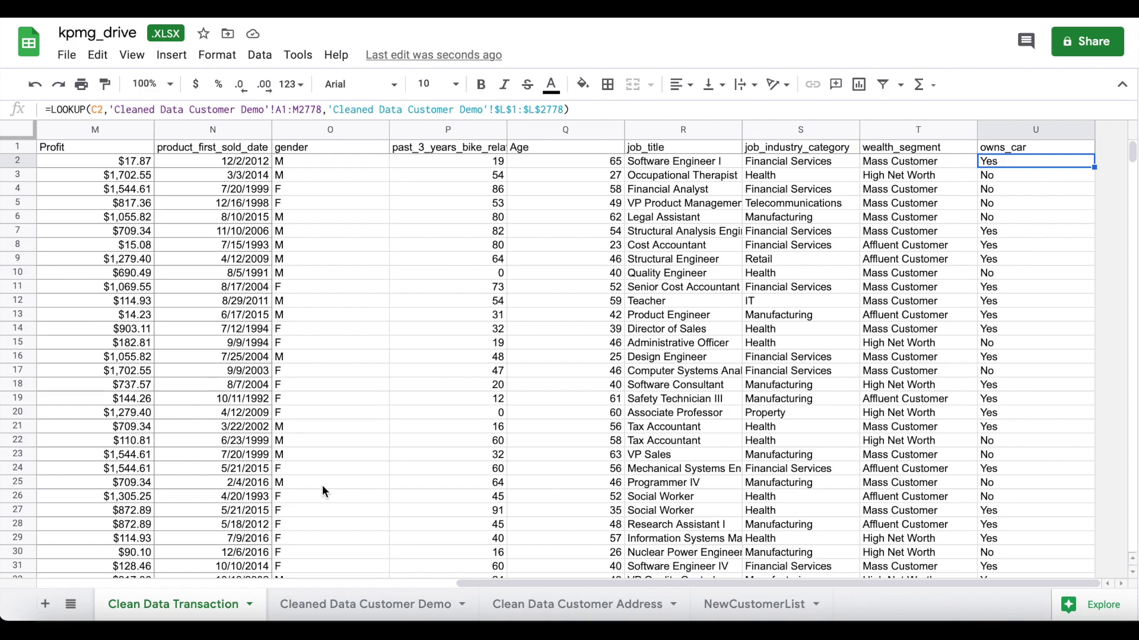
{"action": "left_click", "coordinate": [549, 599]}
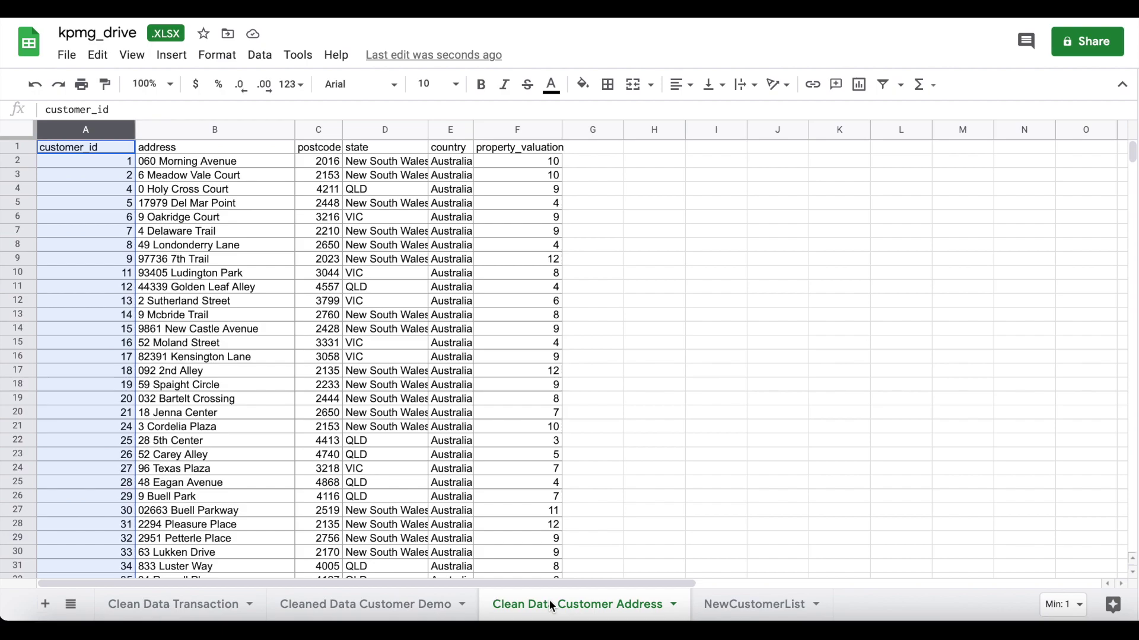
{"action": "key", "text": "Return"}
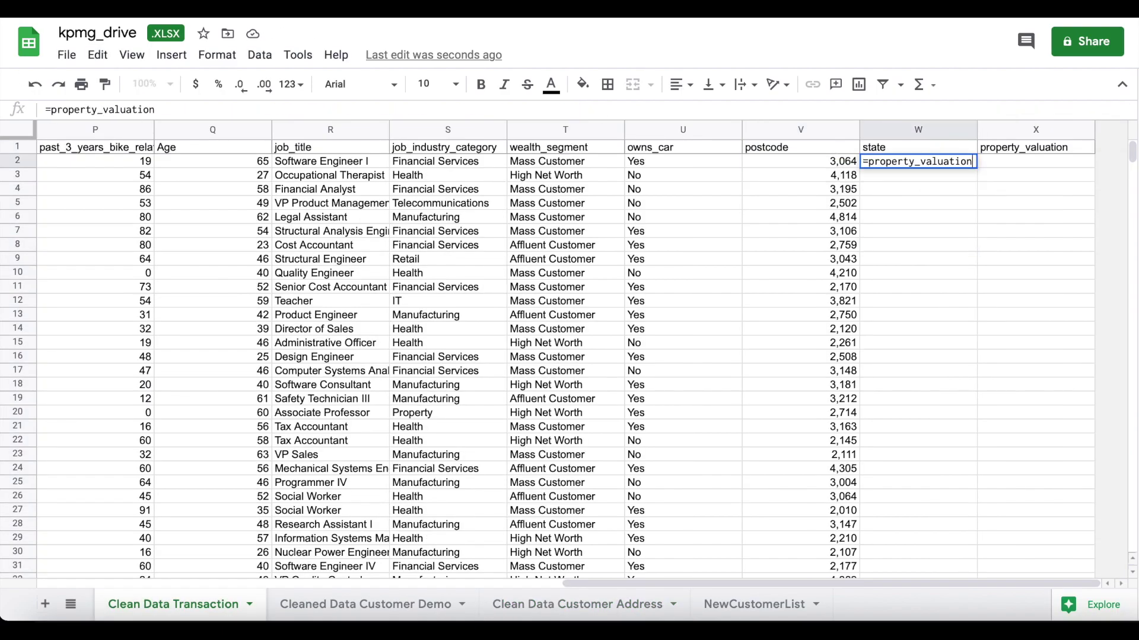
Step: Fill the state column with =LOOKUP(C2,'Clean Data Customer Address'!A1:F4000,'Clean Data Customer Address'!$D$1:$D$4000)
{"action": "left_click", "coordinate": [916, 162]}
{"action": "key", "text": "ctrl+v"}
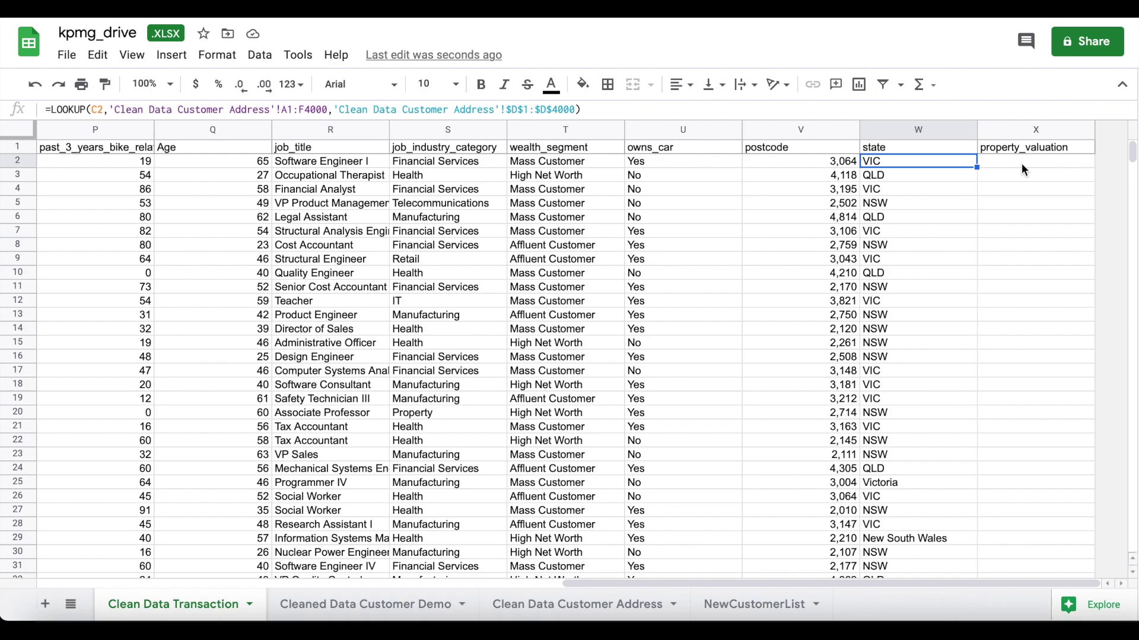
Step: Fill the property_valuation column with =LOOKUP(C2,'Clean Data Customer Address'!A1:F4000,'Clean Data Customer Address'!$F$1:$F$4000)
{"action": "left_click", "coordinate": [1024, 164]}
{"action": "type", "text": "=LOOKUP(C2,'Clean Data Customer Address'!A1:F4000,'Clean Data Customer Address'!$F$1:$F$4000)"}
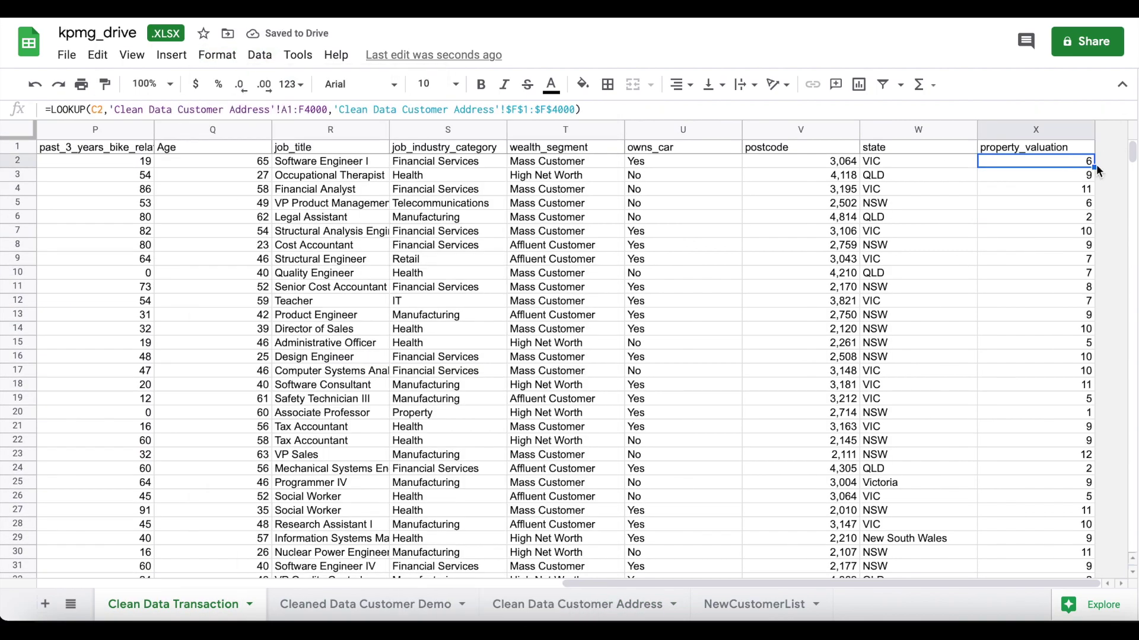
{"action": "scroll", "coordinate": [672, 311], "scroll_direction": "left", "scroll_amount": 1}
{"action": "scroll", "coordinate": [671, 306], "scroll_direction": "left", "scroll_amount": 5}
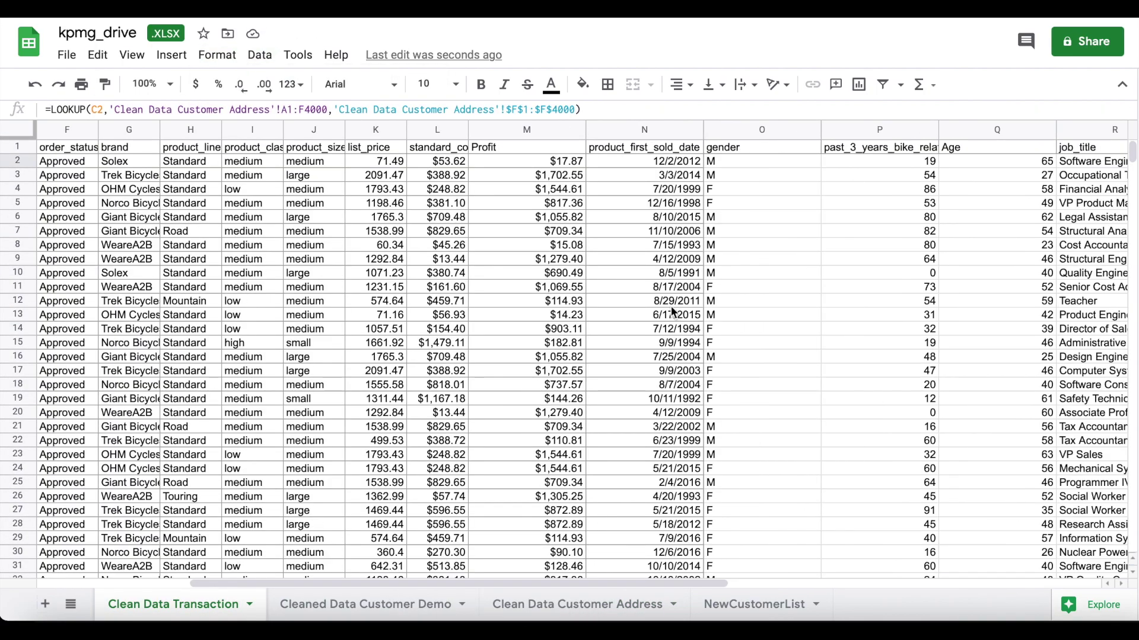
{"action": "scroll", "coordinate": [672, 311], "scroll_direction": "left", "scroll_amount": 5}
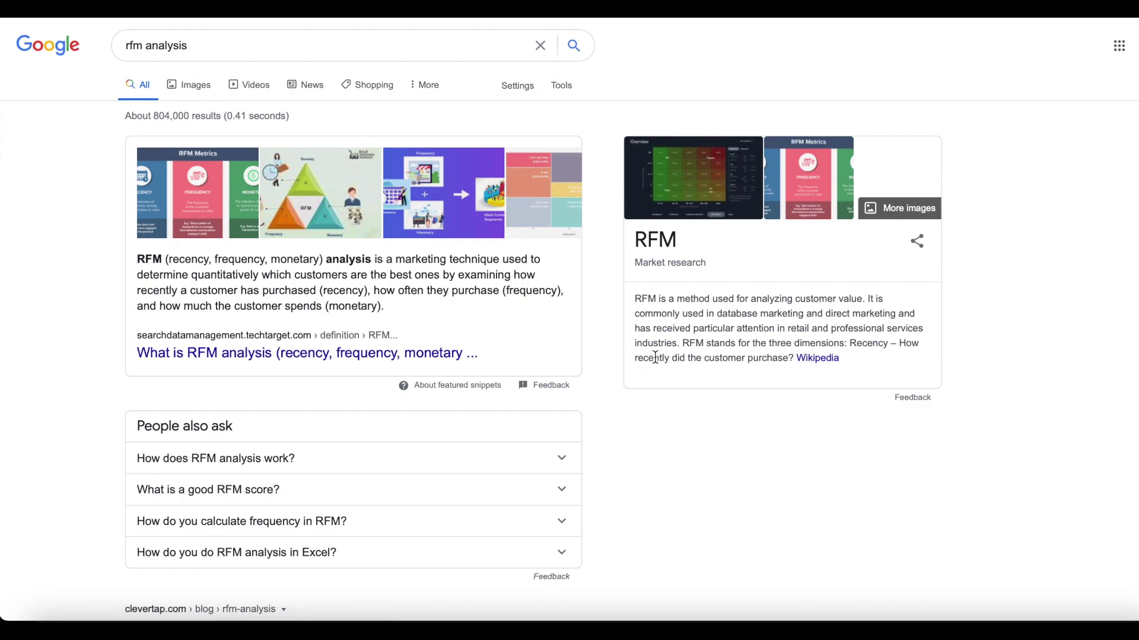
Step: Return to the kpmg_drive sheet and sort transaction_date Z → A in a filter view to find the most recent transaction
{"action": "left_click", "coordinate": [614, 15]}
{"action": "left_click", "coordinate": [258, 147]}
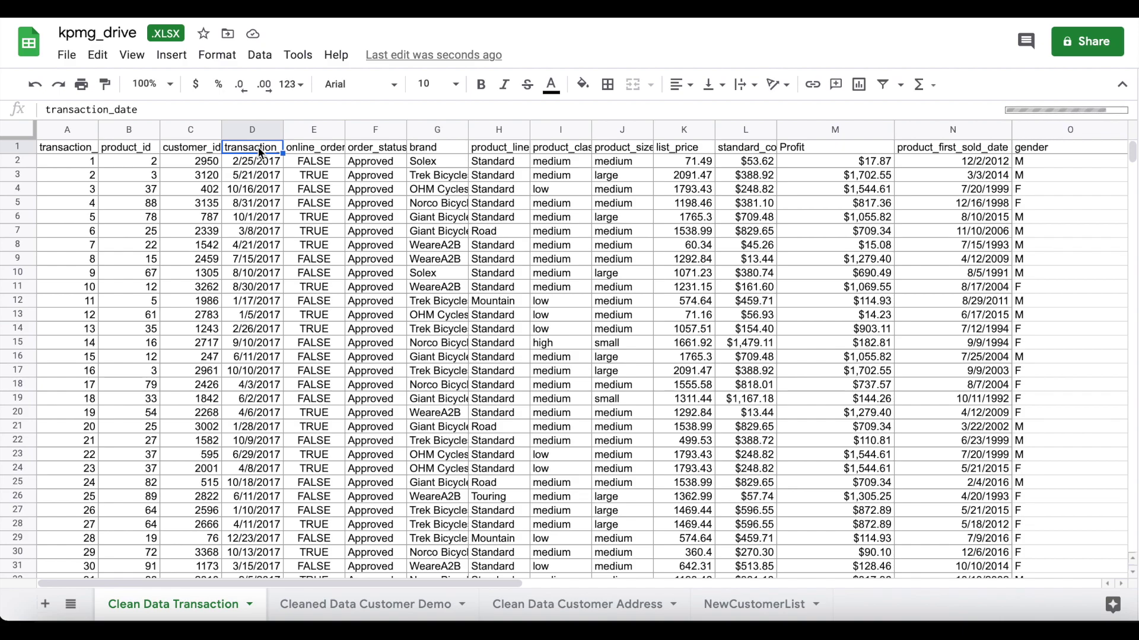
{"action": "left_click", "coordinate": [901, 85]}
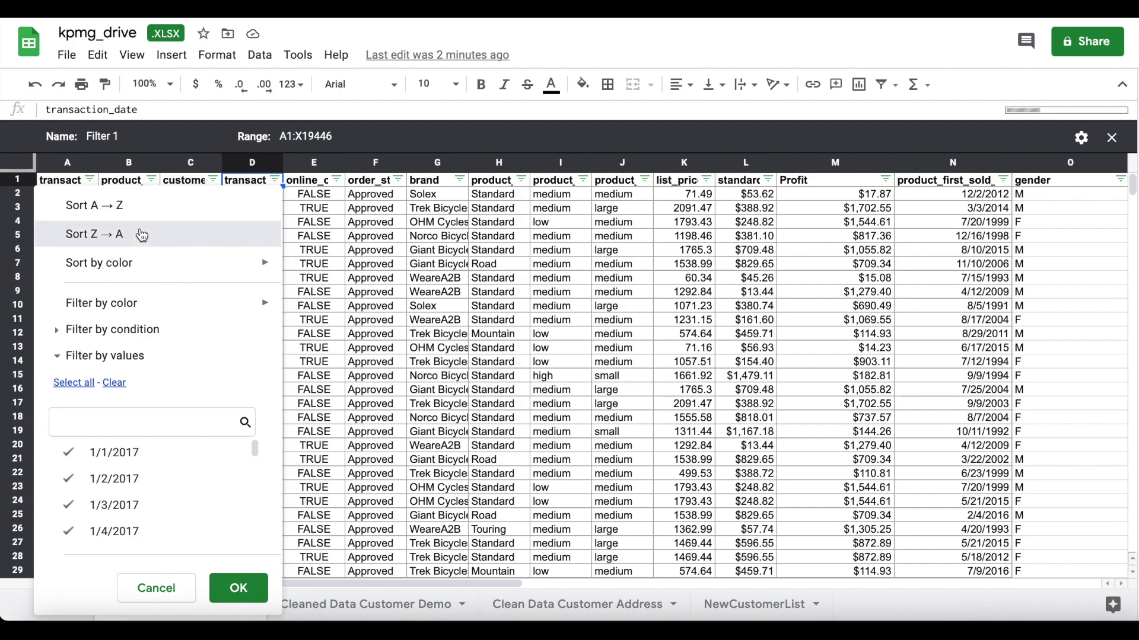
{"action": "left_click", "coordinate": [142, 235]}
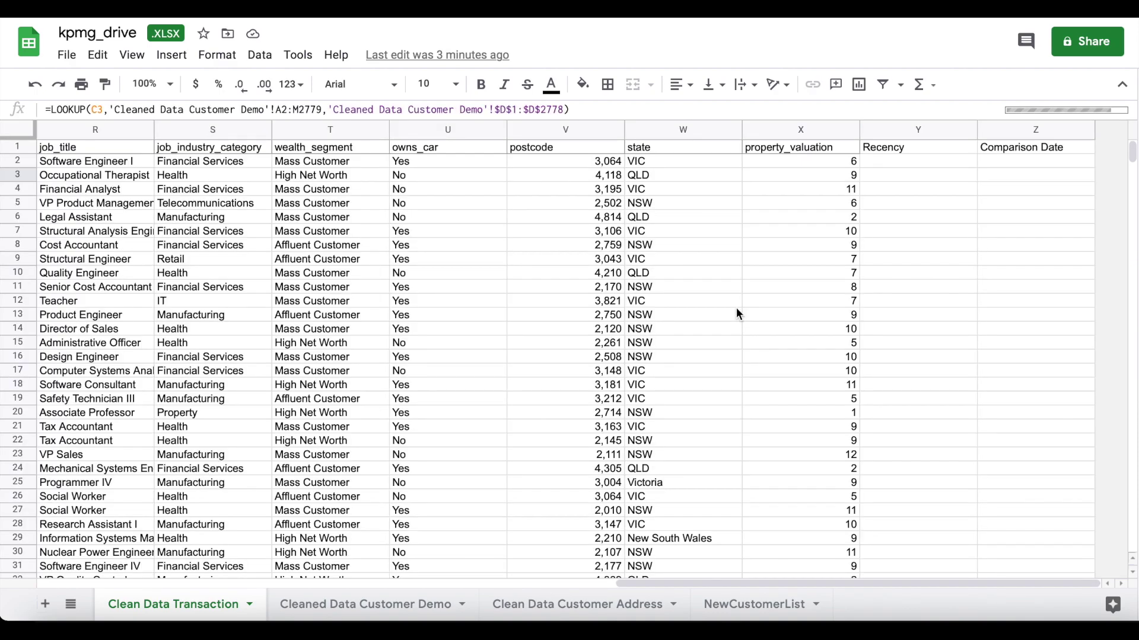
Step: Enter 12/30/2017 in cell Z2 under the Comparison Date header
{"action": "left_click", "coordinate": [1019, 162]}
{"action": "type", "text": "12/30/2017"}
{"action": "key", "text": "Left"}
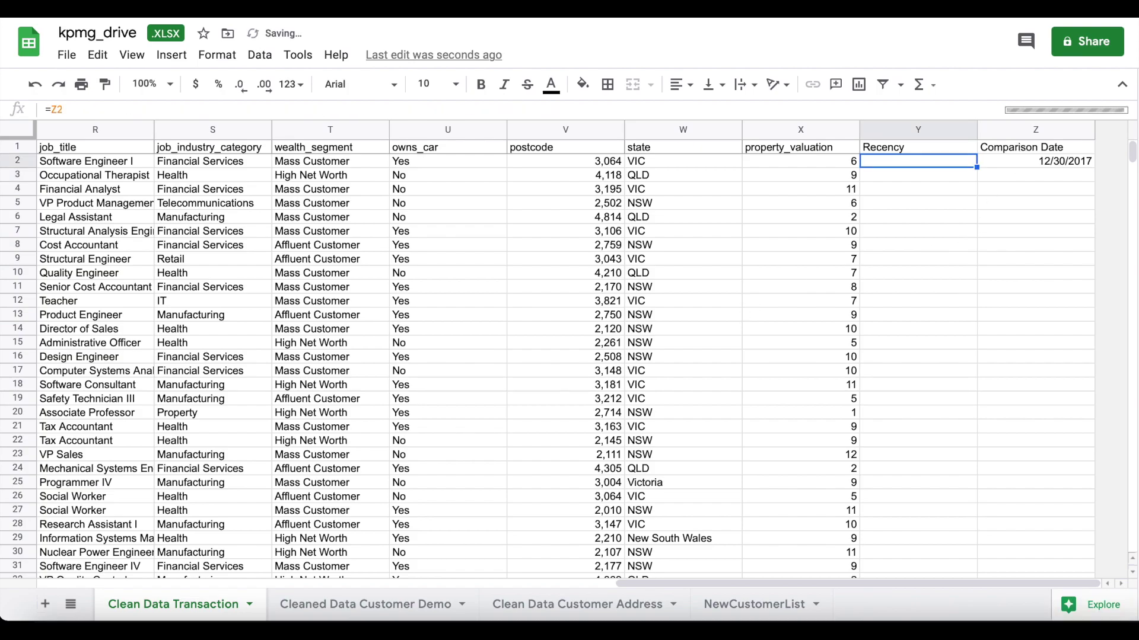
Step: Calculate Recency in Y2 by subtracting the transaction date from the fixed comparison date with =$Z$2-D2
{"action": "type", "text": "="}
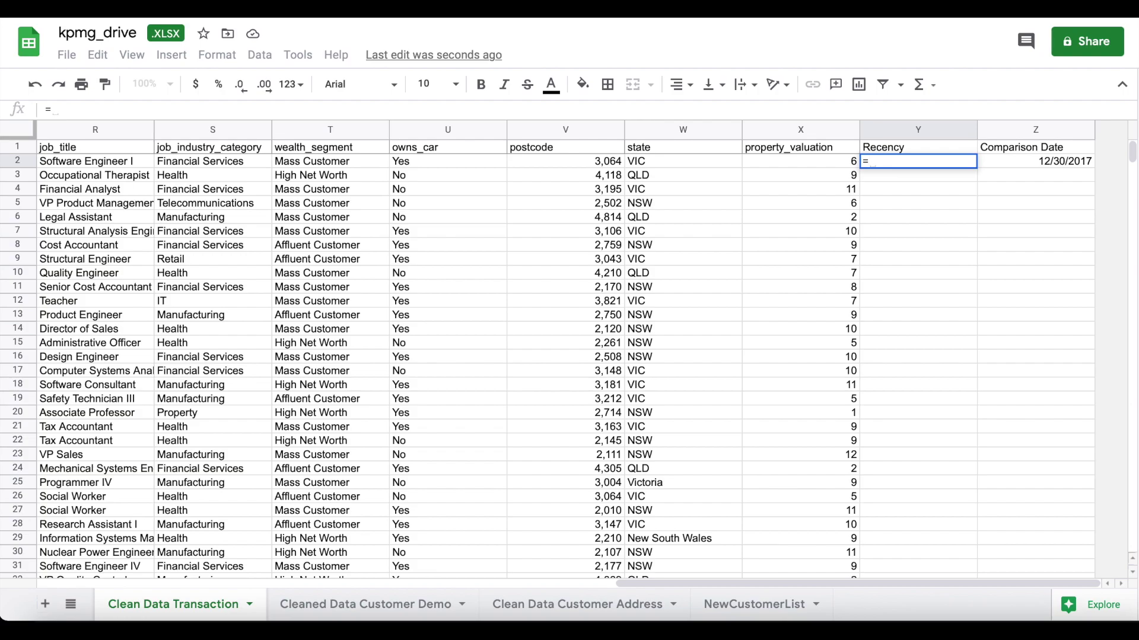
{"action": "type", "text": "Z2"}
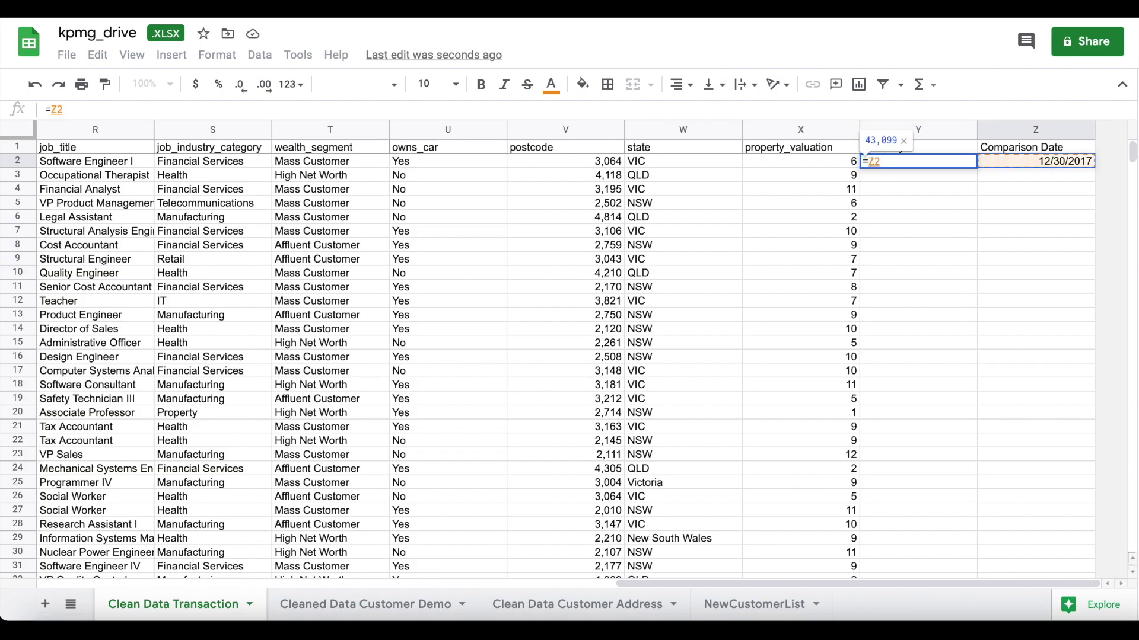
{"action": "type", "text": "-"}
{"action": "scroll", "coordinate": [445, 206], "scroll_direction": "left", "scroll_amount": 10}
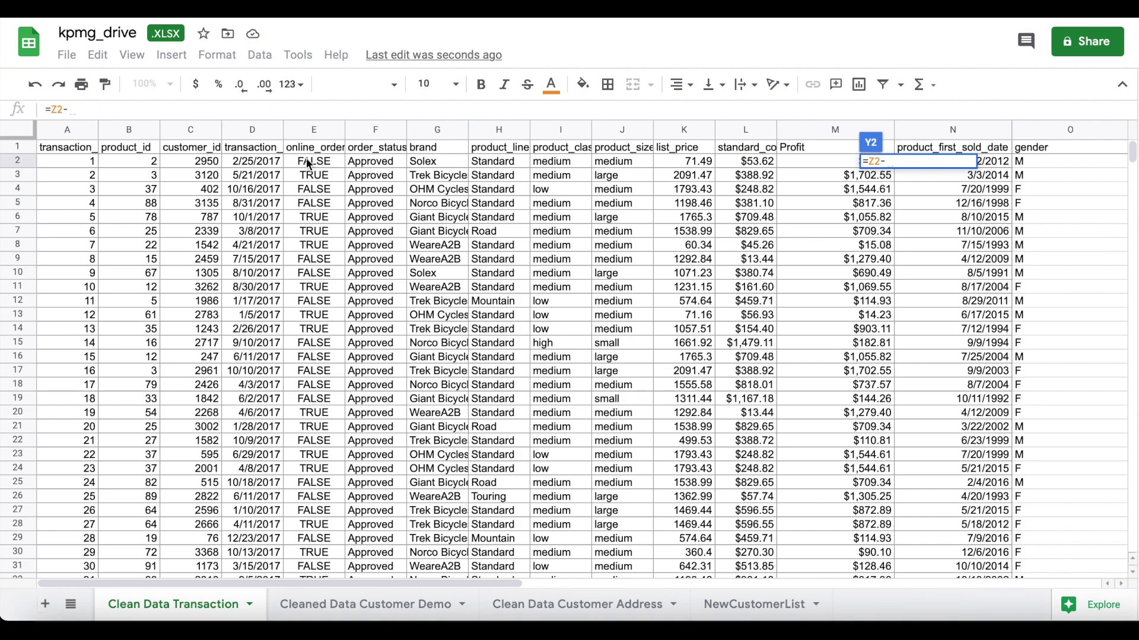
{"action": "left_click", "coordinate": [245, 166]}
{"action": "left_click", "coordinate": [51, 106]}
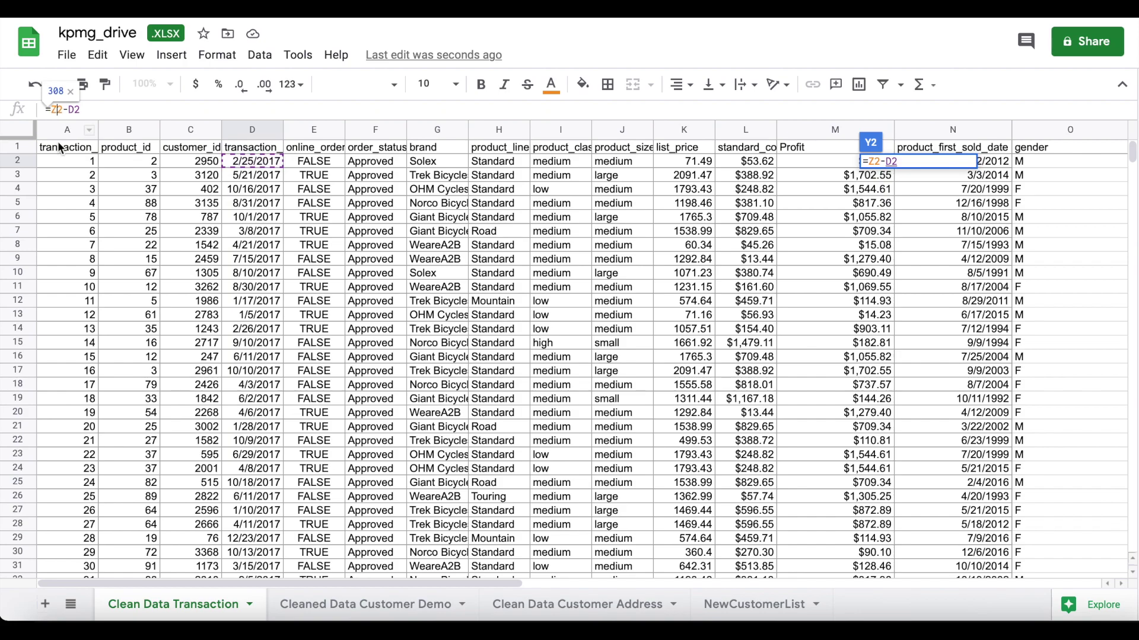
{"action": "type", "text": "$"}
{"action": "key", "text": "Left"}
{"action": "type", "text": "$"}
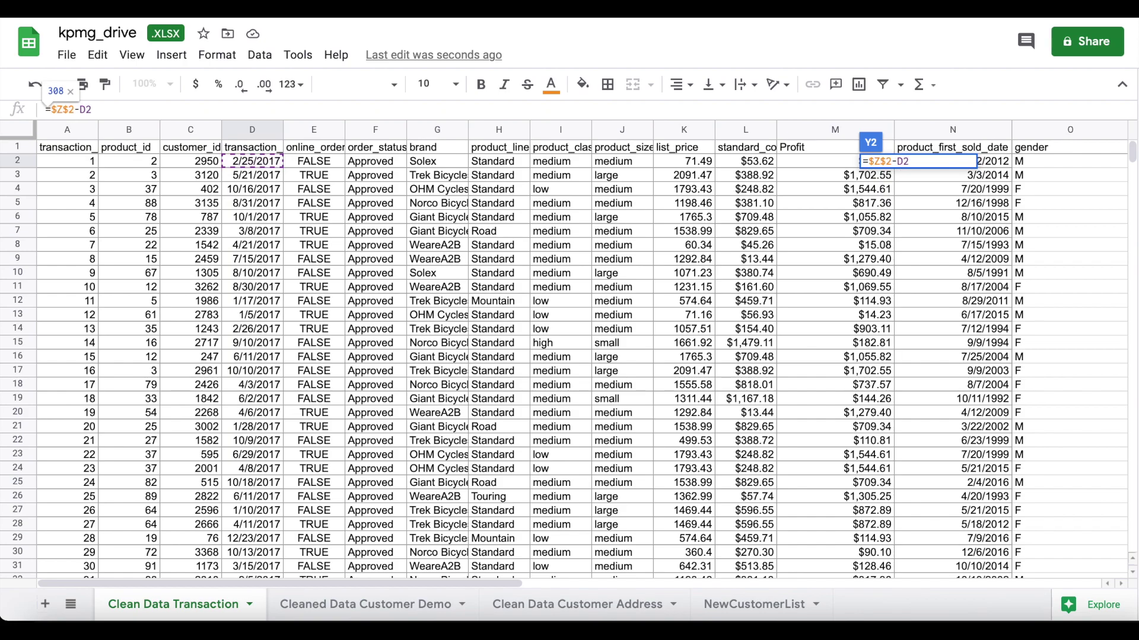
{"action": "key", "text": "Return"}
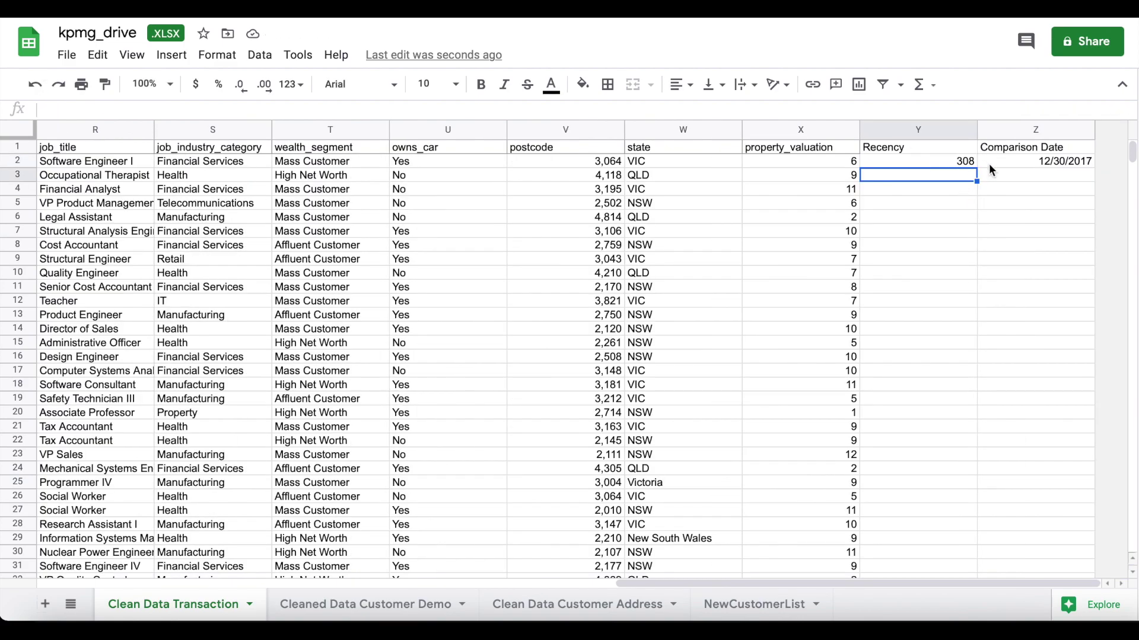
{"action": "key", "text": "Up"}
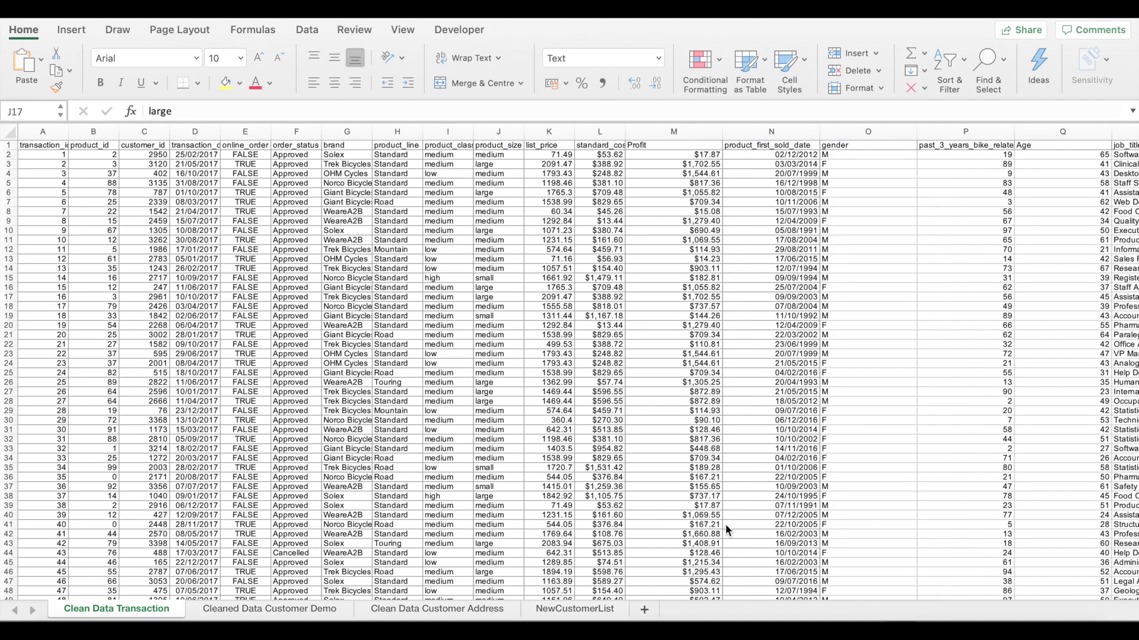
Step: In Excel, create a pivot table on a new worksheet from 'Clean Data Transaction'!$A$1:$Y$19446
{"action": "scroll", "coordinate": [727, 529], "scroll_direction": "right", "scroll_amount": 15}
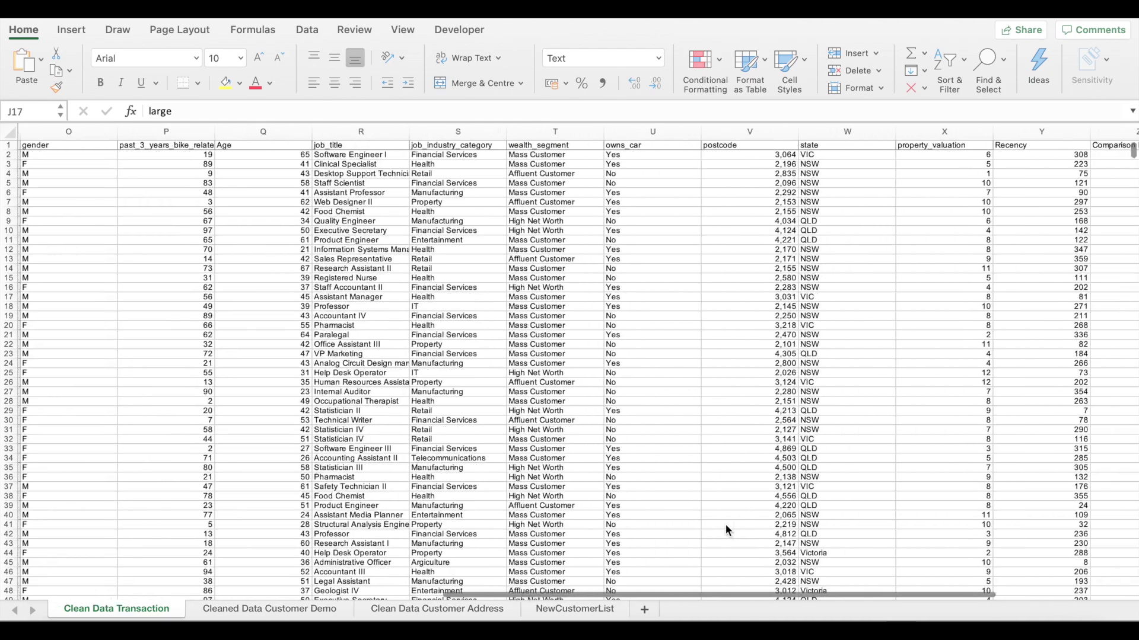
{"action": "scroll", "coordinate": [725, 525], "scroll_direction": "right", "scroll_amount": 1}
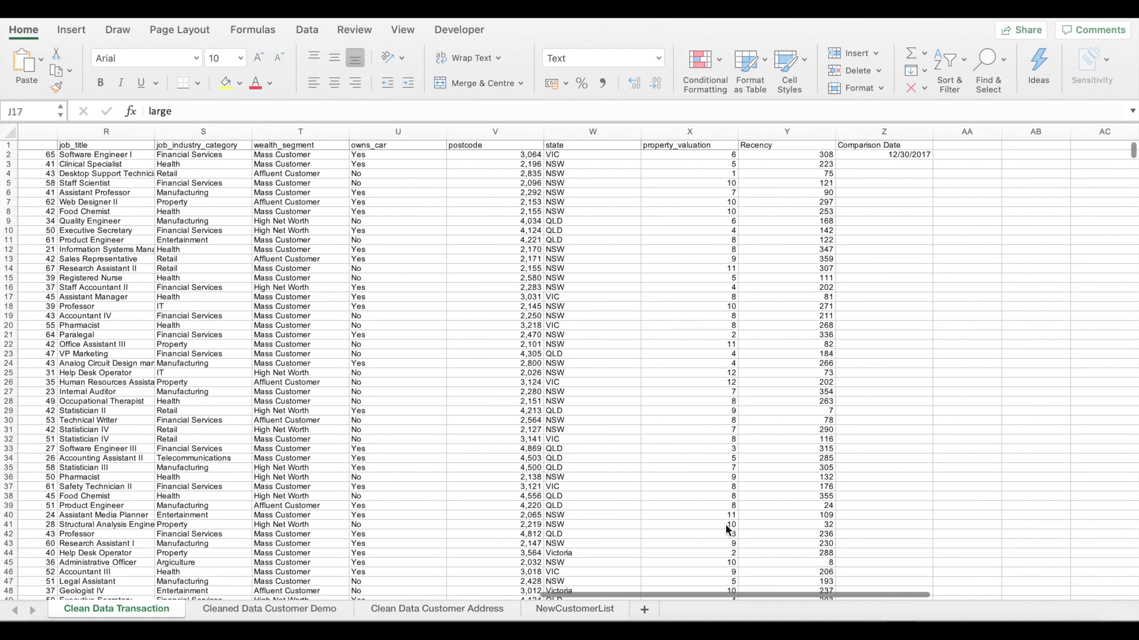
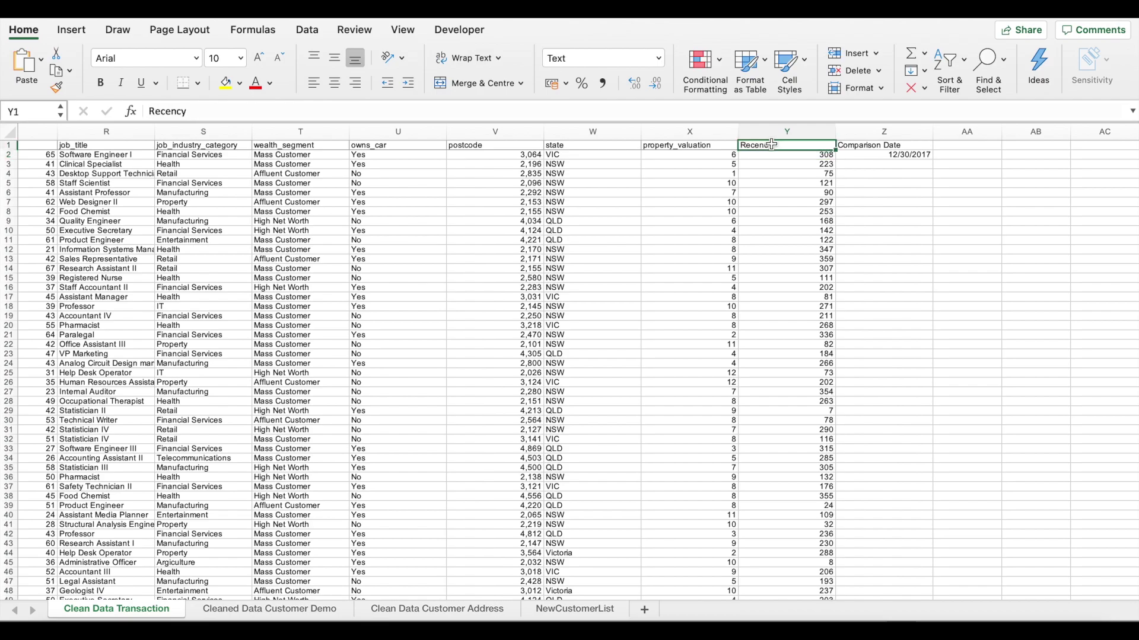
{"action": "key", "text": "ctrl+shift+Left"}
{"action": "key", "text": "ctrl+shift+Down"}
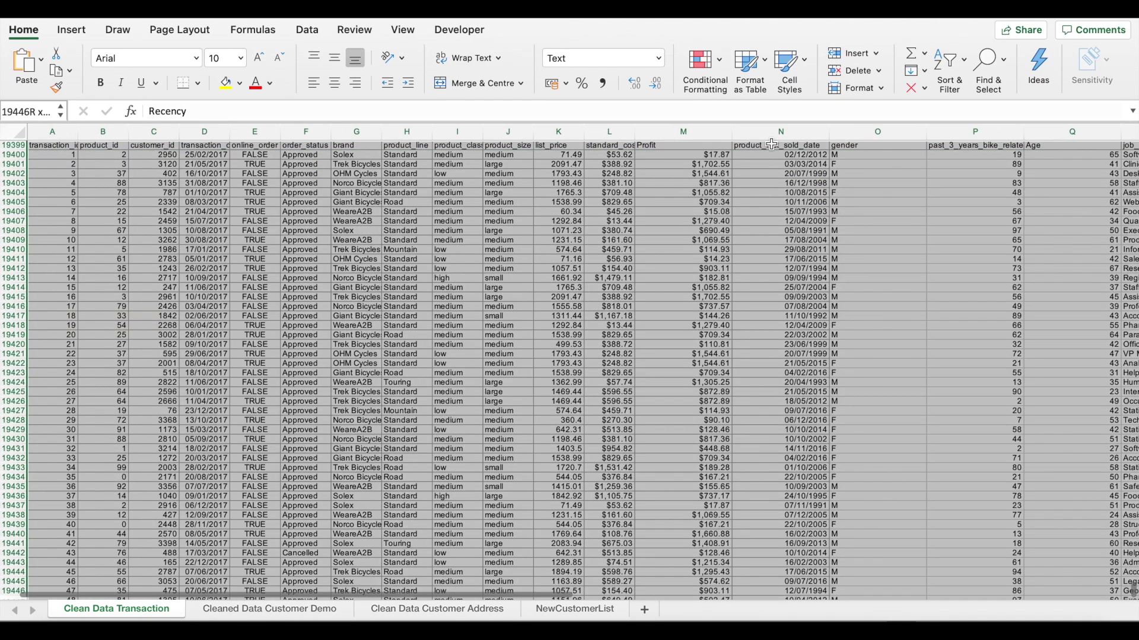
{"action": "left_click", "coordinate": [319, 36]}
{"action": "left_click", "coordinate": [78, 27]}
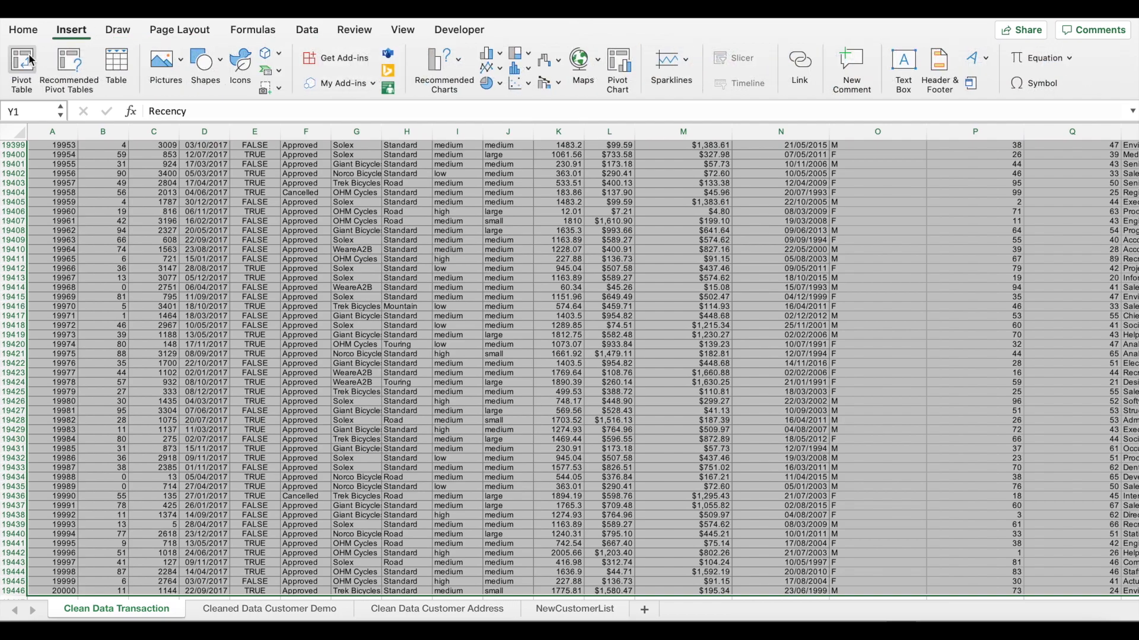
{"action": "left_click", "coordinate": [22, 66]}
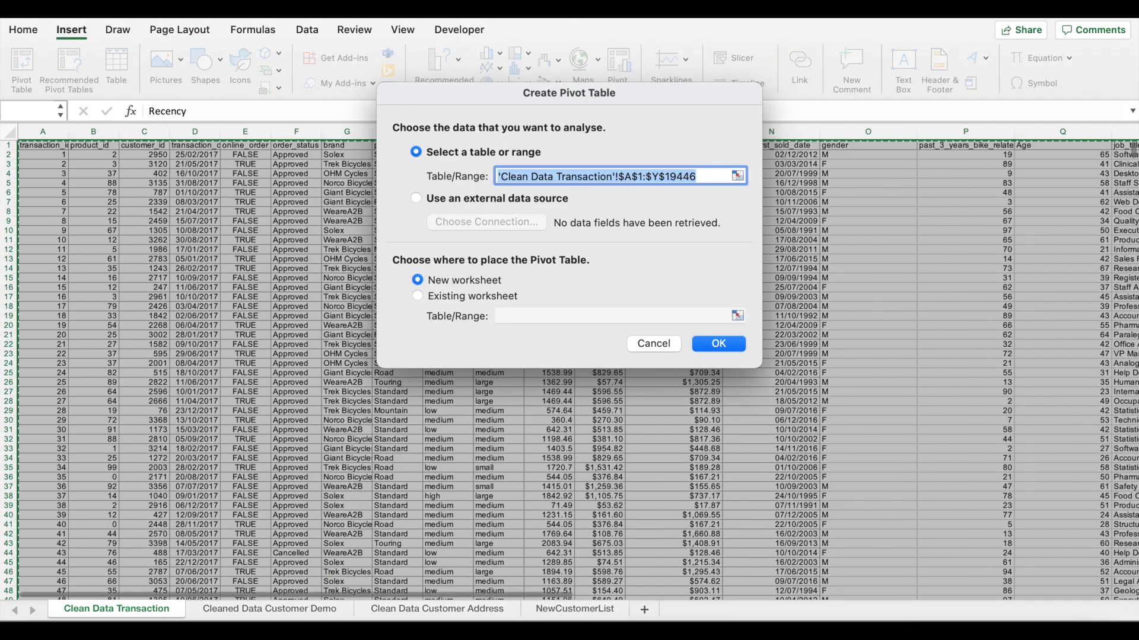
{"action": "key", "text": "Return"}
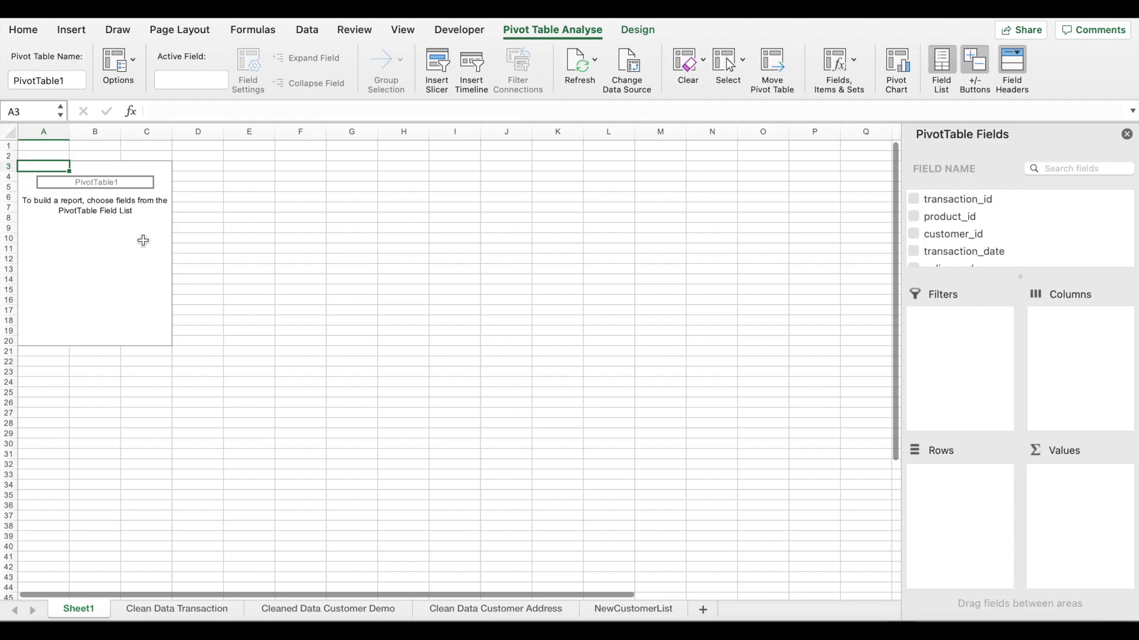
Step: Insert a blank column before column A on Sheet1 and select a cell inside the shifted pivot table
{"action": "right_click", "coordinate": [52, 132]}
{"action": "left_click", "coordinate": [111, 222]}
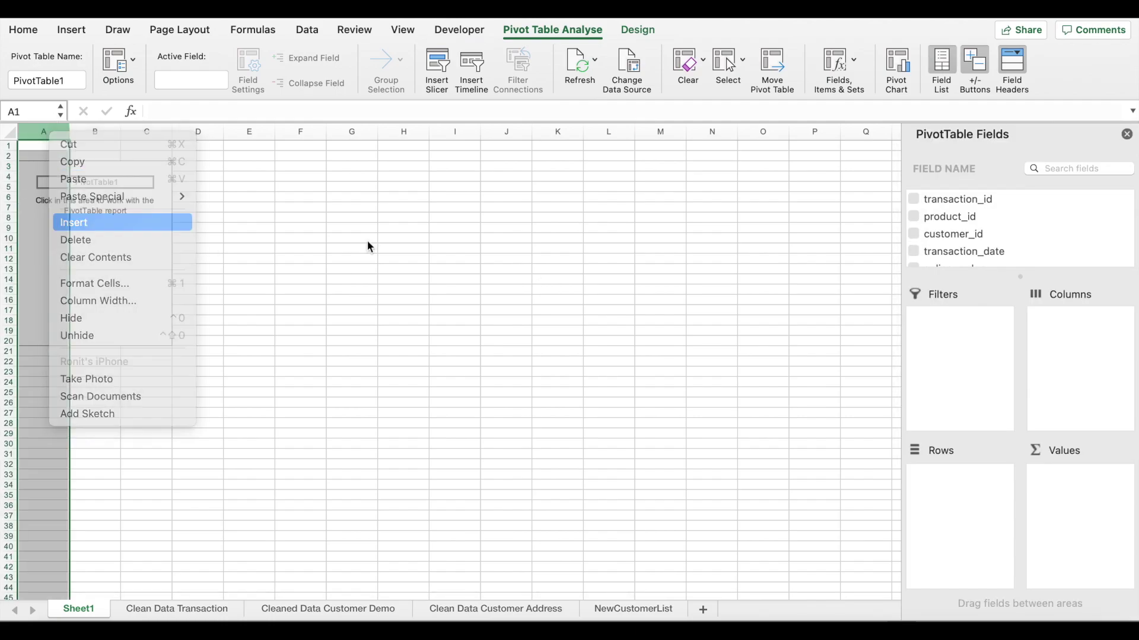
{"action": "left_click", "coordinate": [409, 251]}
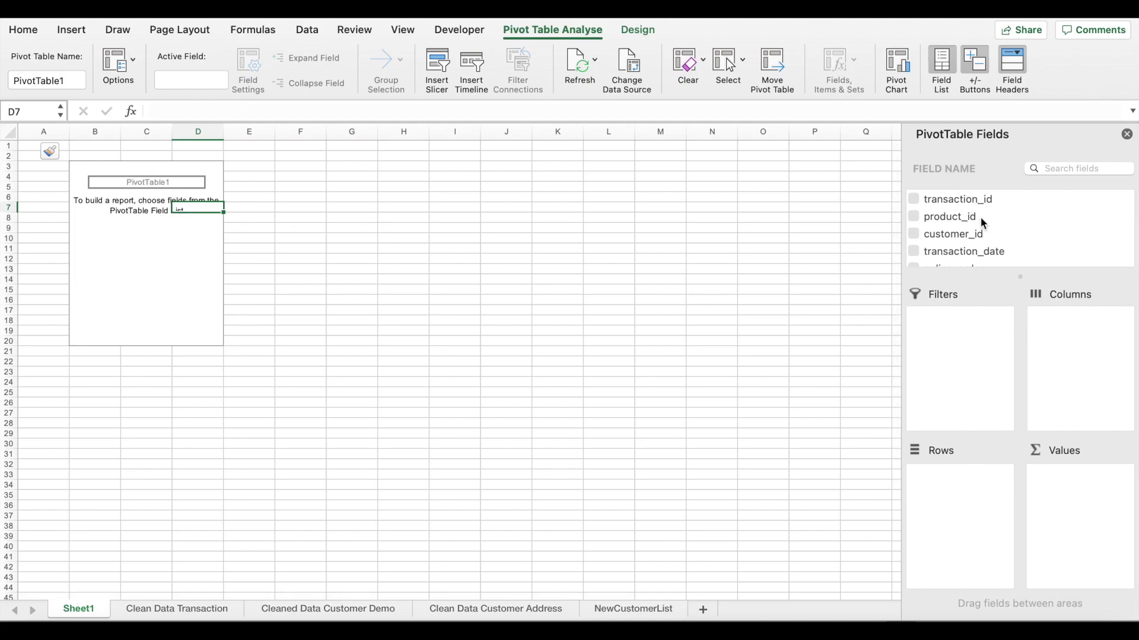
Step: Set customer_id as the pivot table's rows and add product_id to the values, summarised by Count
{"action": "scroll", "coordinate": [1012, 221], "scroll_direction": "down", "scroll_amount": 2}
{"action": "left_click_drag", "start_coordinate": [952, 212], "coordinate": [956, 513]}
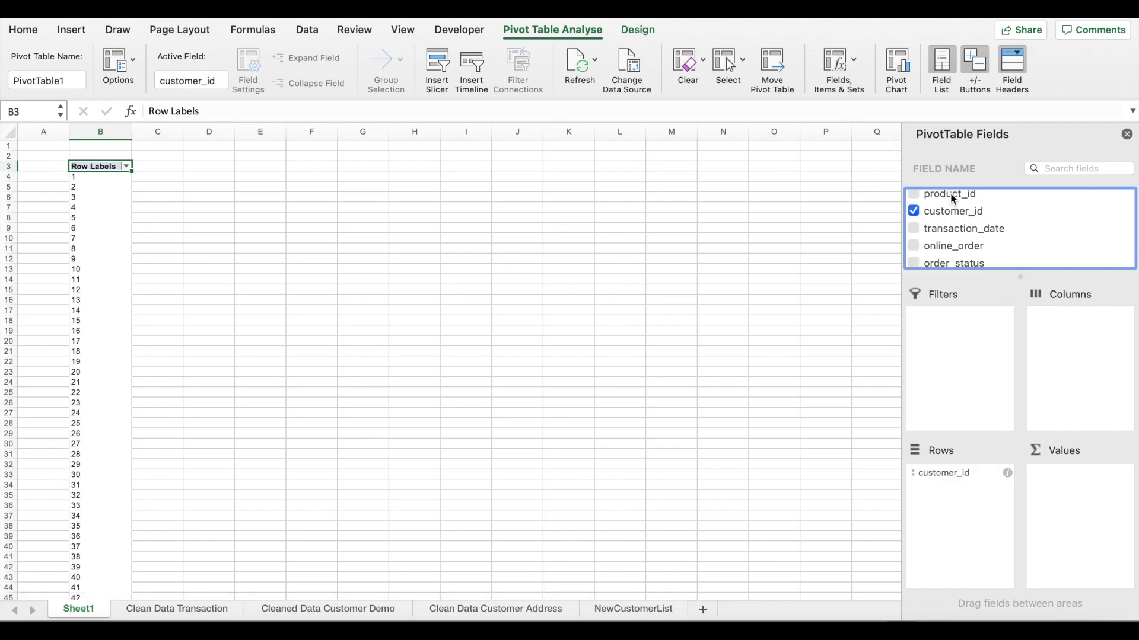
{"action": "left_click_drag", "start_coordinate": [951, 193], "coordinate": [1087, 512]}
{"action": "left_click", "coordinate": [1037, 474]}
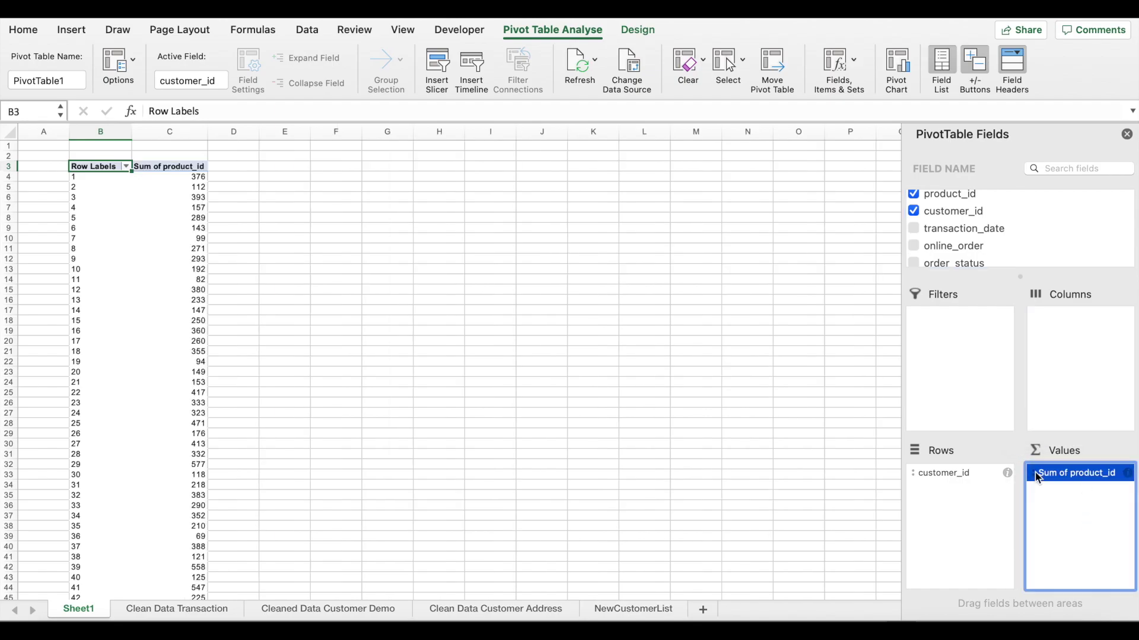
{"action": "left_click", "coordinate": [949, 617]}
{"action": "left_click", "coordinate": [502, 215]}
{"action": "key", "text": "Return"}
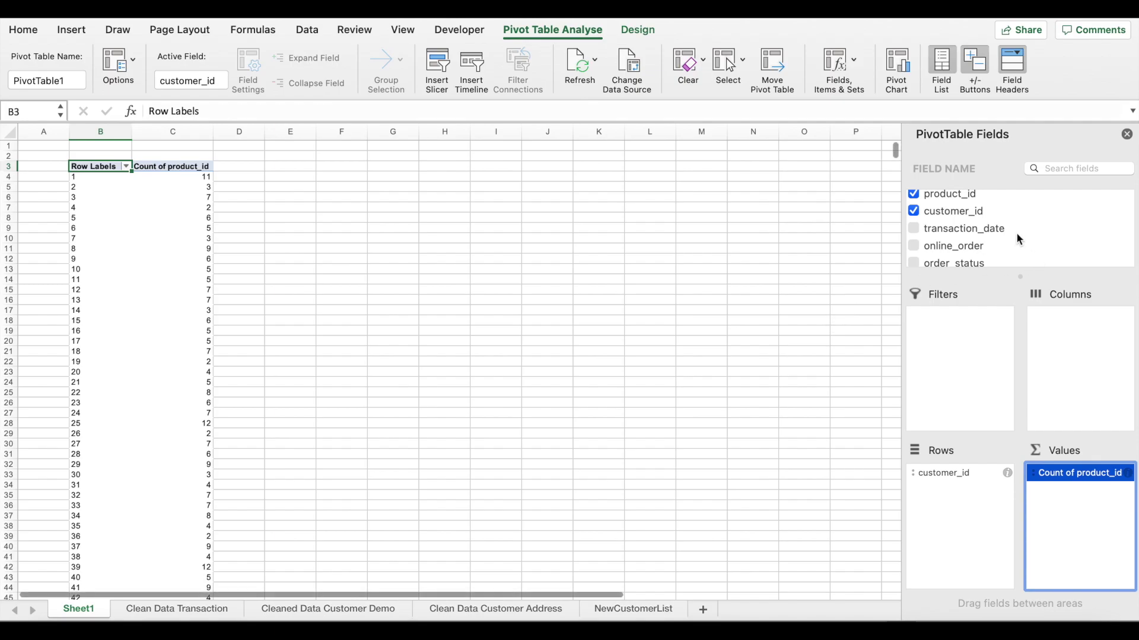
Step: Add Recency to the pivot table's values and summarise it by Min
{"action": "scroll", "coordinate": [1017, 235], "scroll_direction": "down", "scroll_amount": 10}
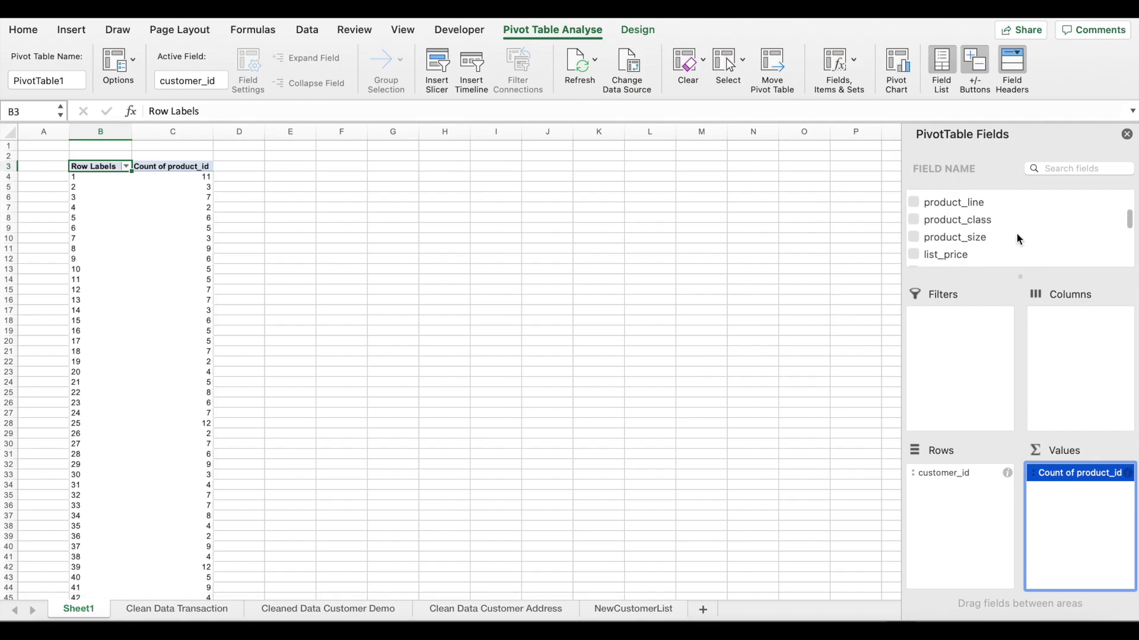
{"action": "scroll", "coordinate": [1017, 238], "scroll_direction": "down", "scroll_amount": 2}
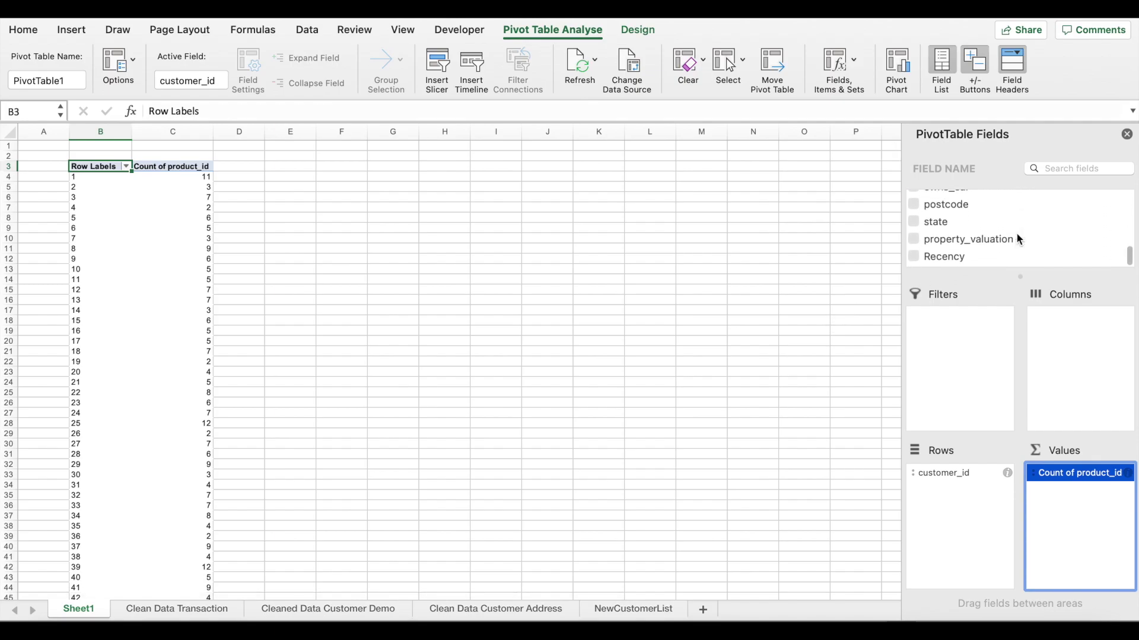
{"action": "left_click_drag", "start_coordinate": [944, 256], "coordinate": [1066, 503]}
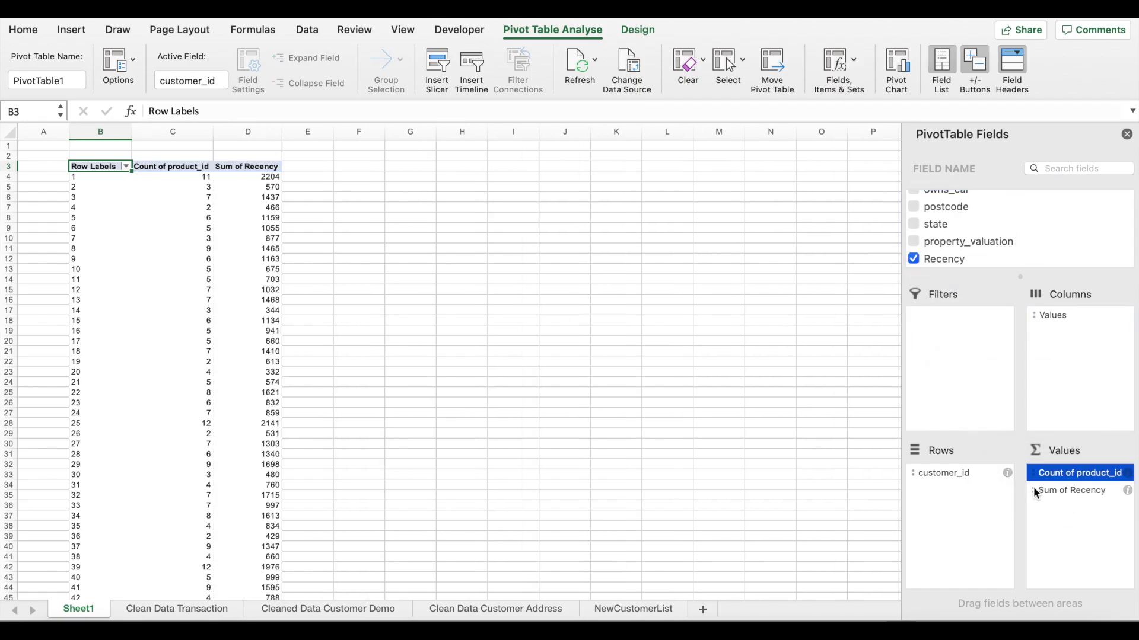
{"action": "left_click", "coordinate": [1042, 490]}
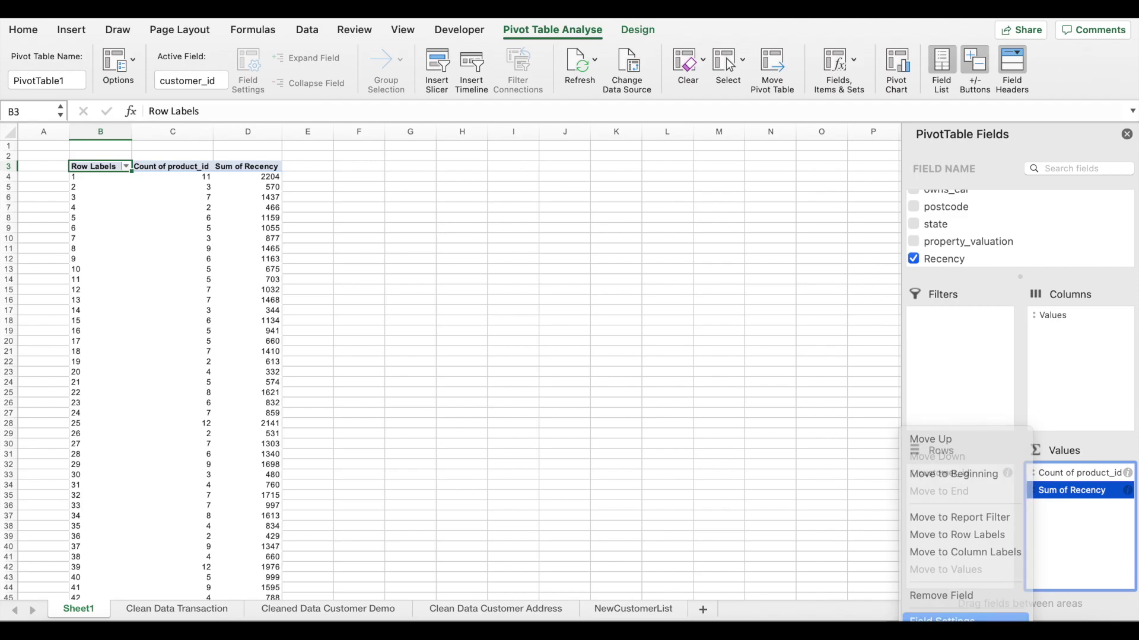
{"action": "left_click", "coordinate": [949, 613]}
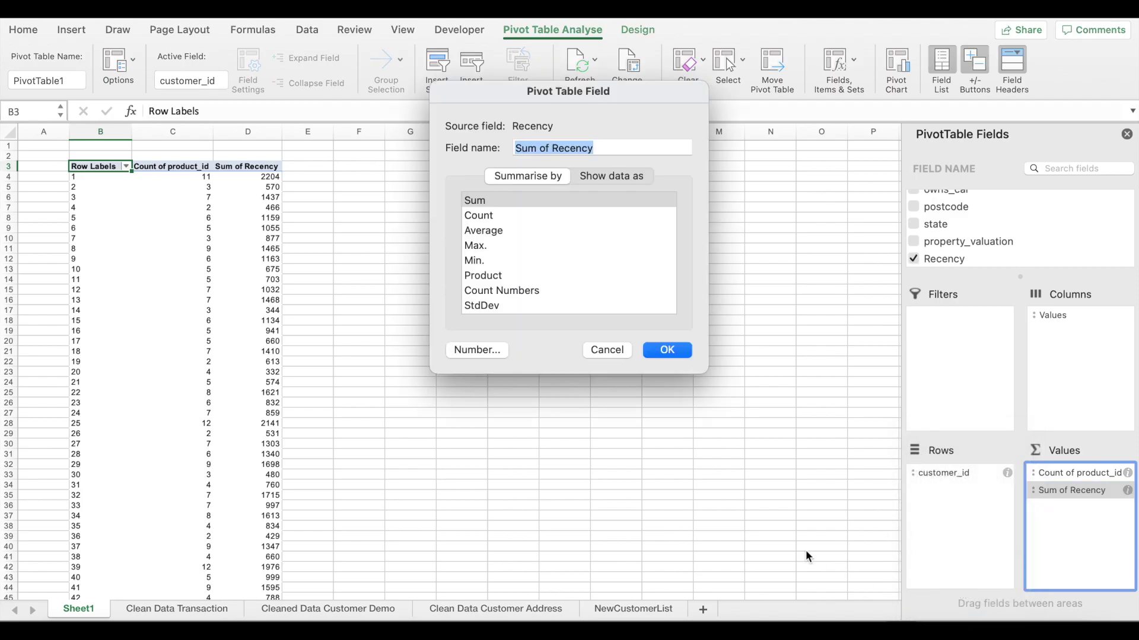
{"action": "left_click", "coordinate": [529, 268]}
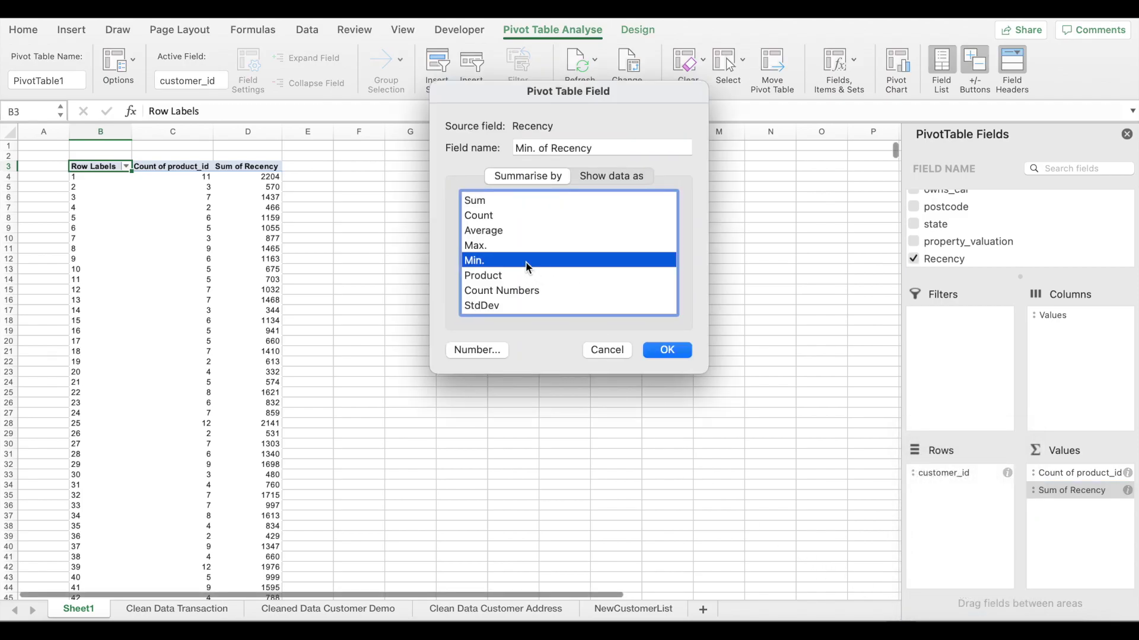
{"action": "key", "text": "Return"}
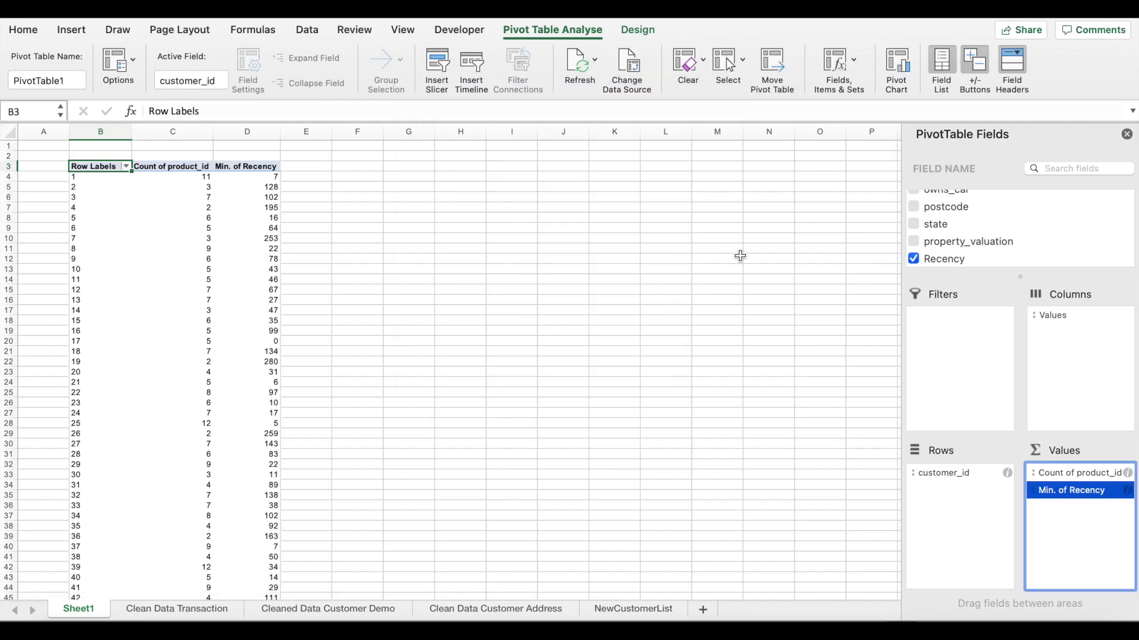
Step: Add Profit to the pivot table's values as a sum for each customer
{"action": "scroll", "coordinate": [948, 225], "scroll_direction": "up", "scroll_amount": 10}
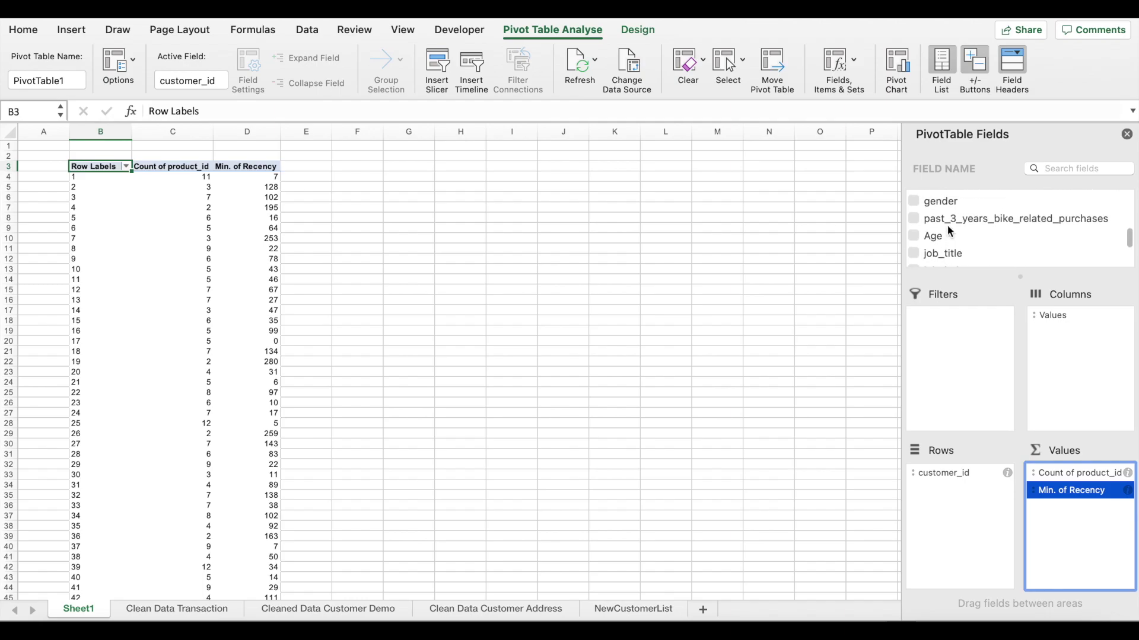
{"action": "scroll", "coordinate": [948, 230], "scroll_direction": "up", "scroll_amount": 1}
{"action": "left_click_drag", "start_coordinate": [938, 234], "coordinate": [1082, 550]}
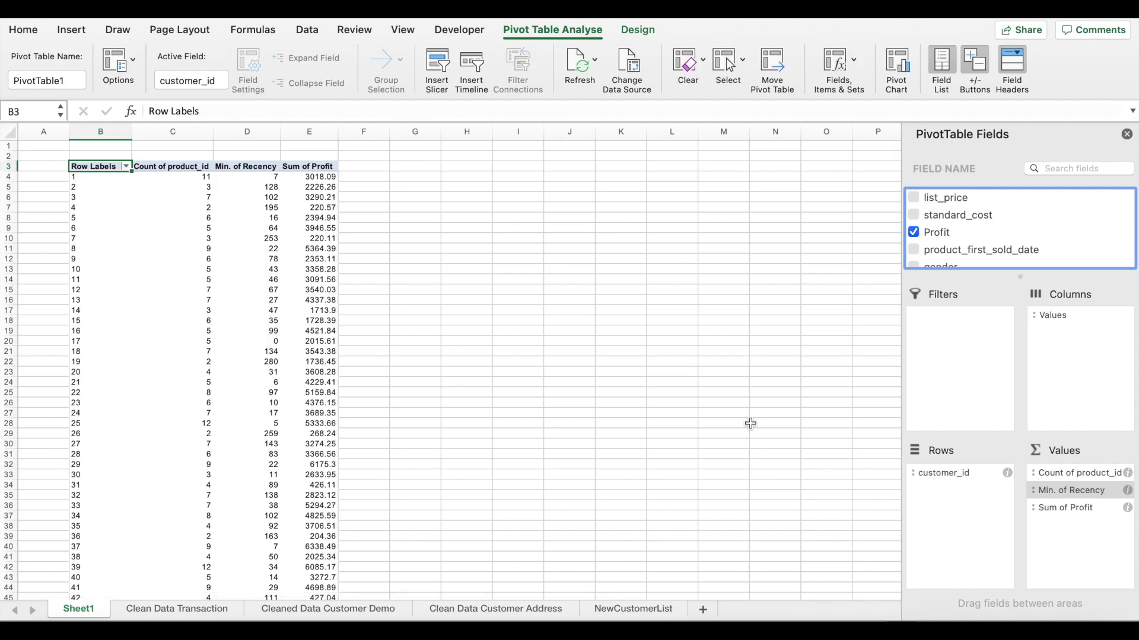
Step: Add the headers R_Score, F_Score and M_Score in cells F3 to H3 beside the pivot table
{"action": "left_click", "coordinate": [364, 166]}
{"action": "type", "text": "R_Score"}
{"action": "key", "text": "Tab"}
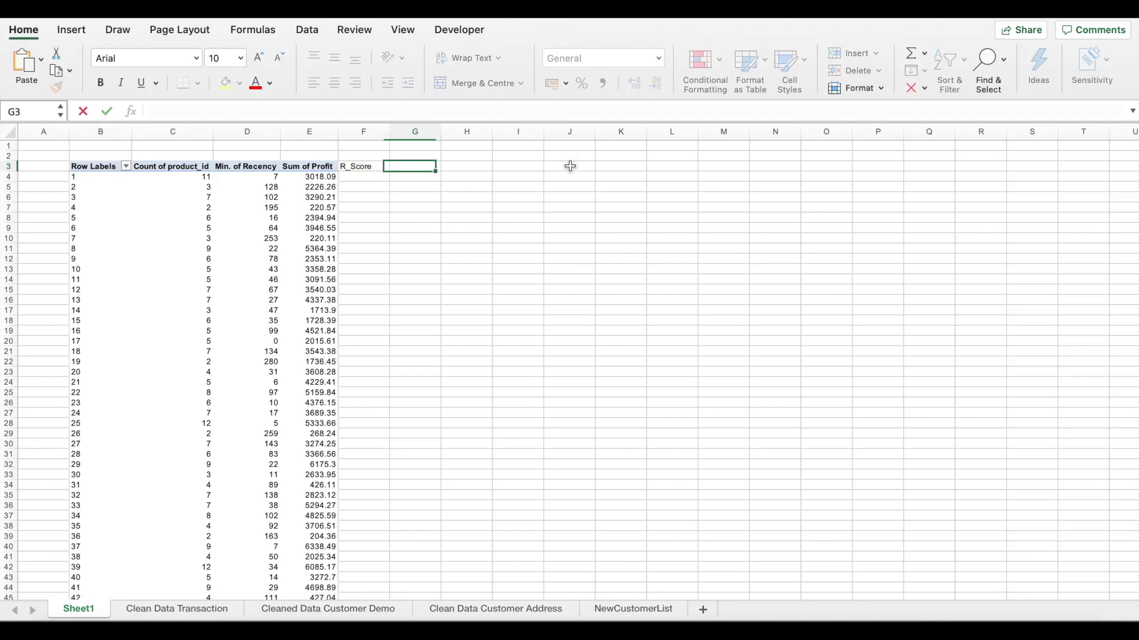
{"action": "type", "text": "F_C"}
{"action": "key", "text": "BackSpace"}
{"action": "type", "text": "S"}
{"action": "key", "text": "BackSpace"}
{"action": "key", "text": "BackSpace"}
{"action": "key", "text": "BackSpace"}
{"action": "key", "text": "Tab"}
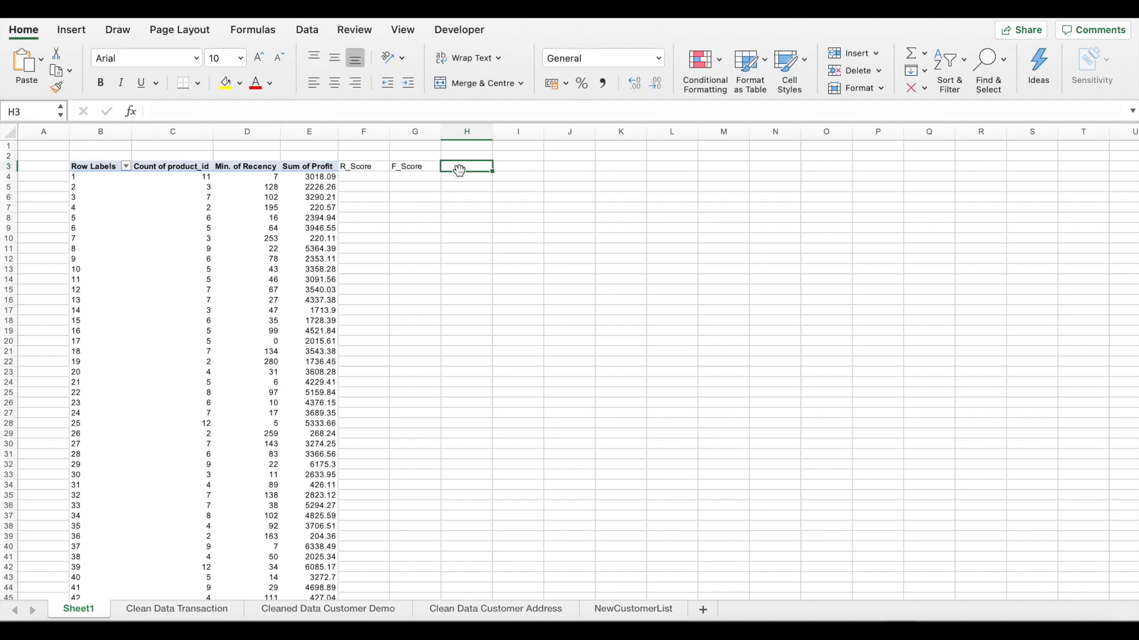
{"action": "type", "text": "M"}
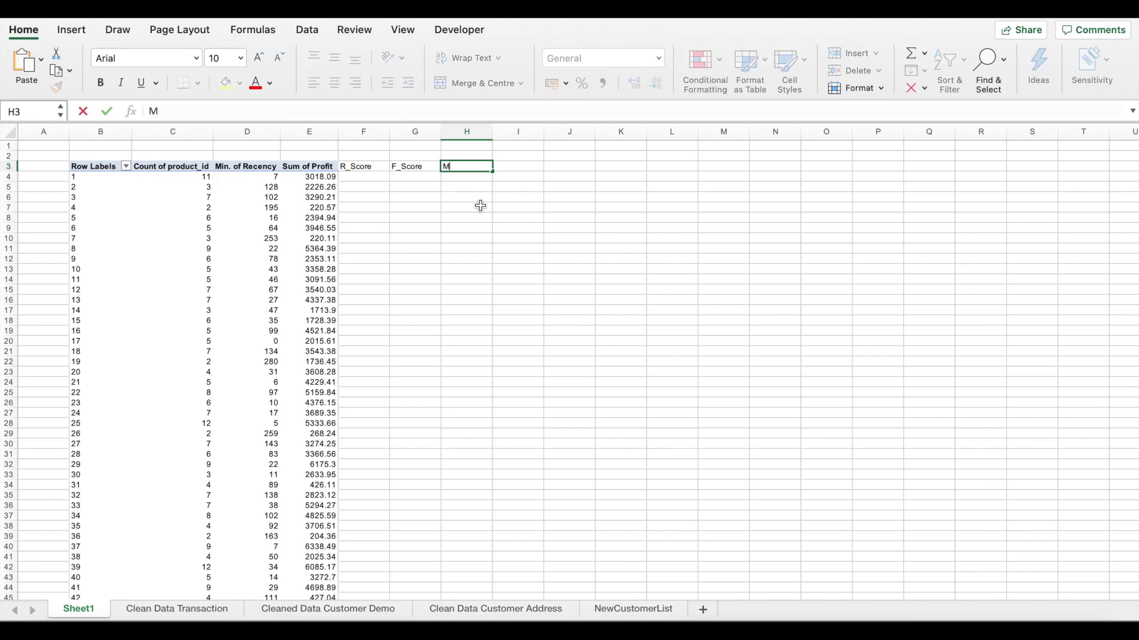
{"action": "type", "text": "_Score"}
{"action": "key", "text": "Return"}
Step: Copy the three score headers from F3:H3 to K6:M6 to start a statistics table
{"action": "left_click", "coordinate": [569, 217]}
{"action": "left_click", "coordinate": [571, 190]}
{"action": "key", "text": "Left"}
{"action": "key", "text": "Left"}
{"action": "key", "text": "Left"}
{"action": "key", "text": "Left"}
{"action": "key", "text": "Up"}
{"action": "key", "text": "Up"}
{"action": "key", "text": "shift+Right"}
{"action": "key", "text": "shift+Right"}
{"action": "key", "text": "super+c"}
{"action": "key", "text": "Right"}
{"action": "key", "text": "Right"}
{"action": "key", "text": "Right"}
{"action": "key", "text": "Right"}
{"action": "key", "text": "Down"}
{"action": "key", "text": "Down"}
{"action": "key", "text": "Down"}
{"action": "key", "text": "super+v"}
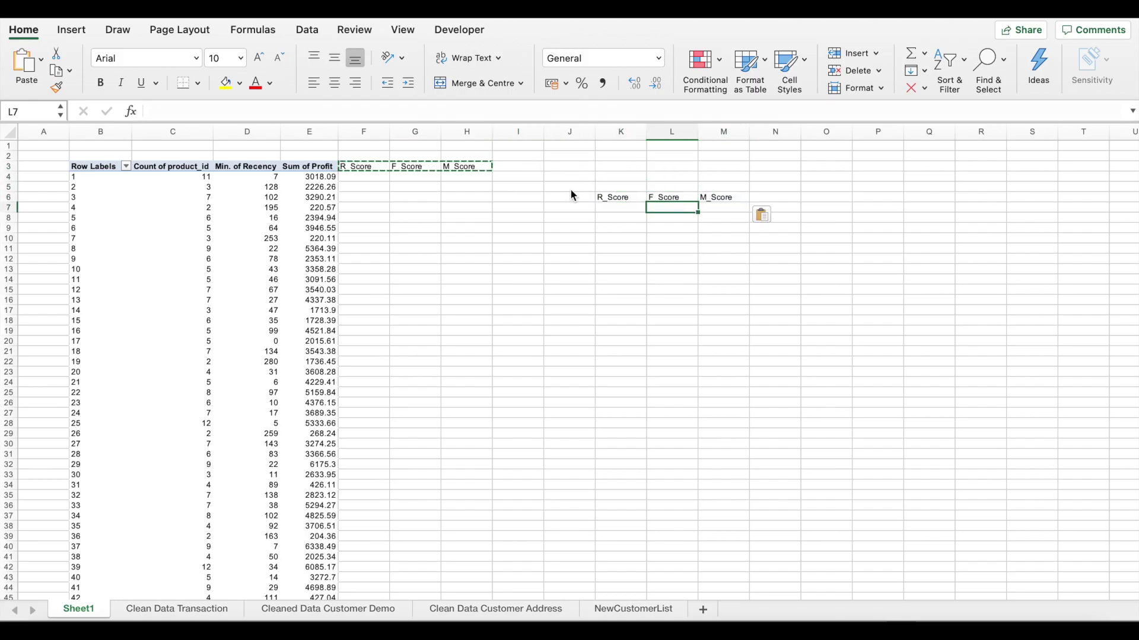
Step: Insert a blank column before the copied F_Score header and another before the copied M_Score header
{"action": "right_click", "coordinate": [674, 131]}
{"action": "left_click", "coordinate": [695, 213]}
{"action": "left_click", "coordinate": [776, 132]}
{"action": "right_click", "coordinate": [776, 132]}
{"action": "left_click", "coordinate": [798, 223]}
Step: Enter the labels Min, Lower Quartile, Median, Upper Quartile and Max in K7:K11 under R_Score
{"action": "left_click", "coordinate": [627, 210]}
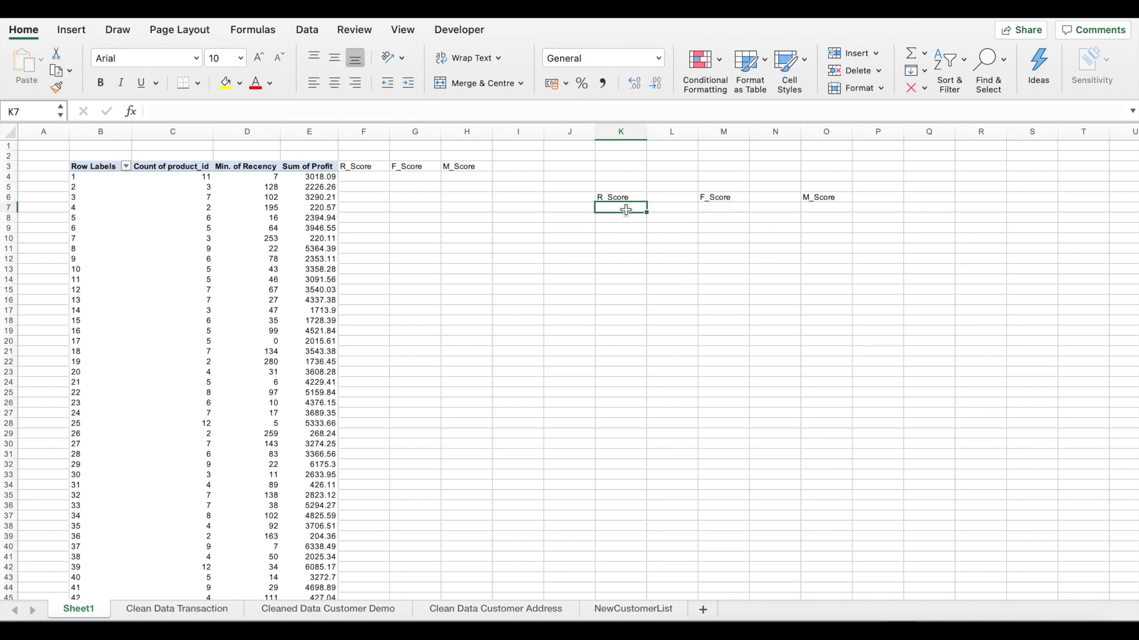
{"action": "type", "text": "Min"}
{"action": "key", "text": "Return"}
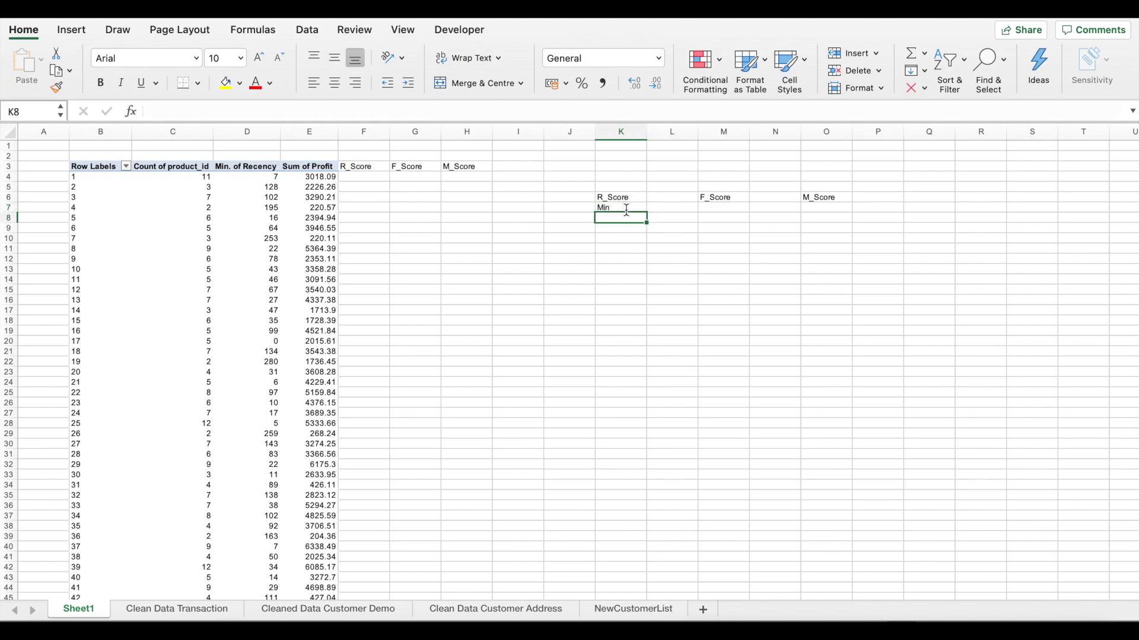
{"action": "type", "text": "Lowest"}
{"action": "key", "text": "BackSpace"}
{"action": "key", "text": "BackSpace"}
{"action": "key", "text": "BackSpace"}
{"action": "key", "text": "BackSpace"}
{"action": "key", "text": "BackSpace"}
{"action": "type", "text": "er Quartile"}
{"action": "key", "text": "Return"}
{"action": "type", "text": "Minedia"}
{"action": "key", "text": "Return"}
{"action": "type", "text": "Uppre"}
{"action": "key", "text": "BackSpace"}
{"action": "key", "text": "BackSpace"}
{"action": "type", "text": "er Quartile"}
{"action": "key", "text": "Return"}
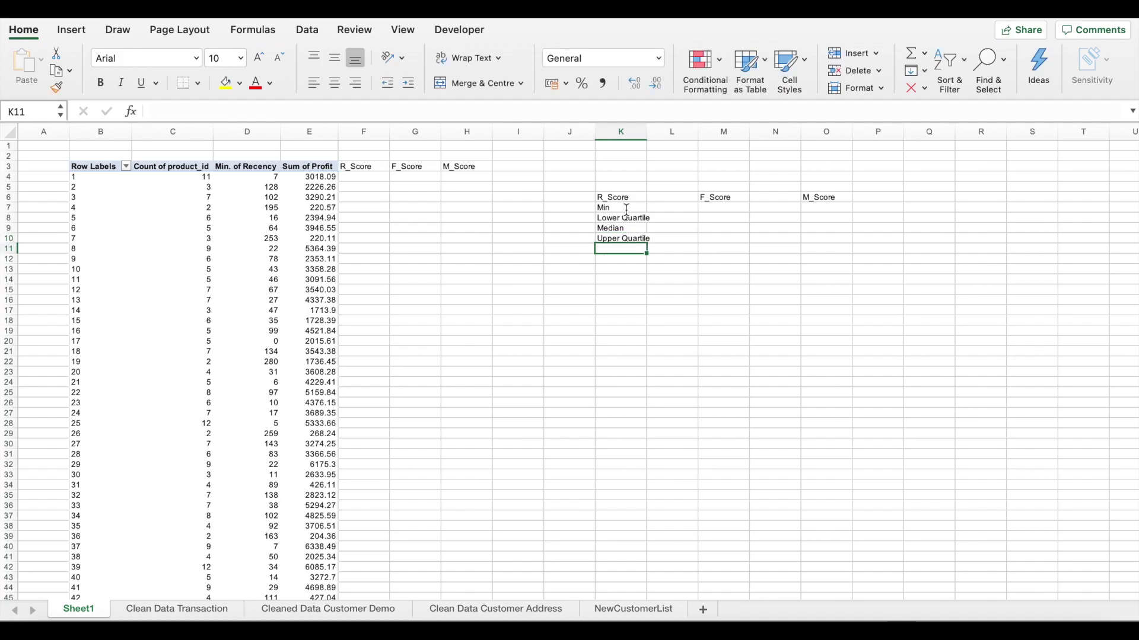
{"action": "type", "text": "Max"}
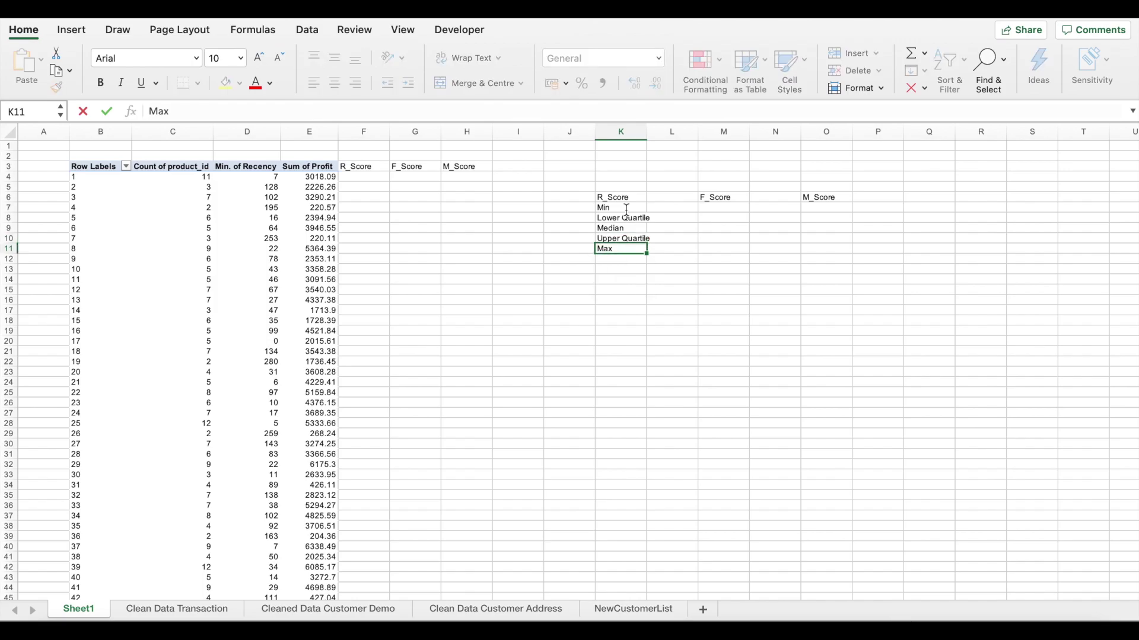
{"action": "key", "text": "Return"}
Step: Copy the five statistic labels from K7:K11 under the F_Score header at M7 and the M_Score header at O7
{"action": "key", "text": "Up"}
{"action": "key", "text": "Up"}
{"action": "key", "text": "Up"}
{"action": "key", "text": "Up"}
{"action": "key", "text": "Up"}
{"action": "key", "text": "shift+Down"}
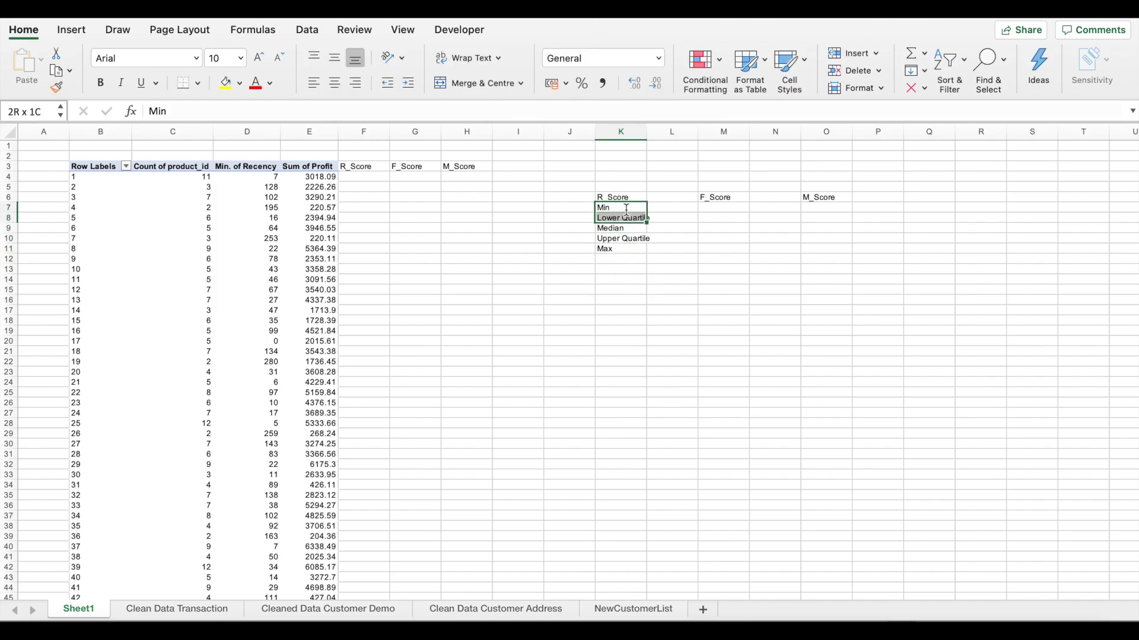
{"action": "key", "text": "shift+Down"}
{"action": "key", "text": "shift+Down"}
{"action": "key", "text": "shift+Down"}
{"action": "key", "text": "ctrl+c"}
{"action": "key", "text": "Right"}
{"action": "key", "text": "Right"}
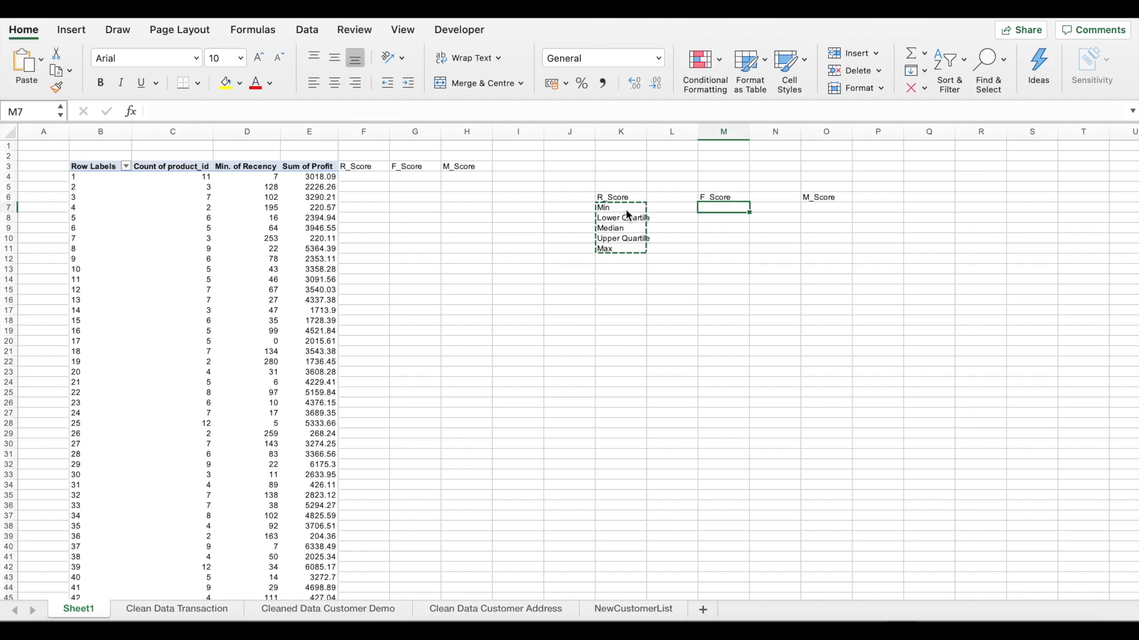
{"action": "key", "text": "ctrl+v"}
{"action": "key", "text": "Right"}
{"action": "key", "text": "Right"}
{"action": "key", "text": "ctrl+v"}
{"action": "key", "text": "Escape"}
Step: Calculate the minimum recency in L7 with MIN over the range $D$4:$D$3496
{"action": "key", "text": "Left"}
{"action": "key", "text": "Left"}
{"action": "key", "text": "Left"}
{"action": "type", "text": "="}
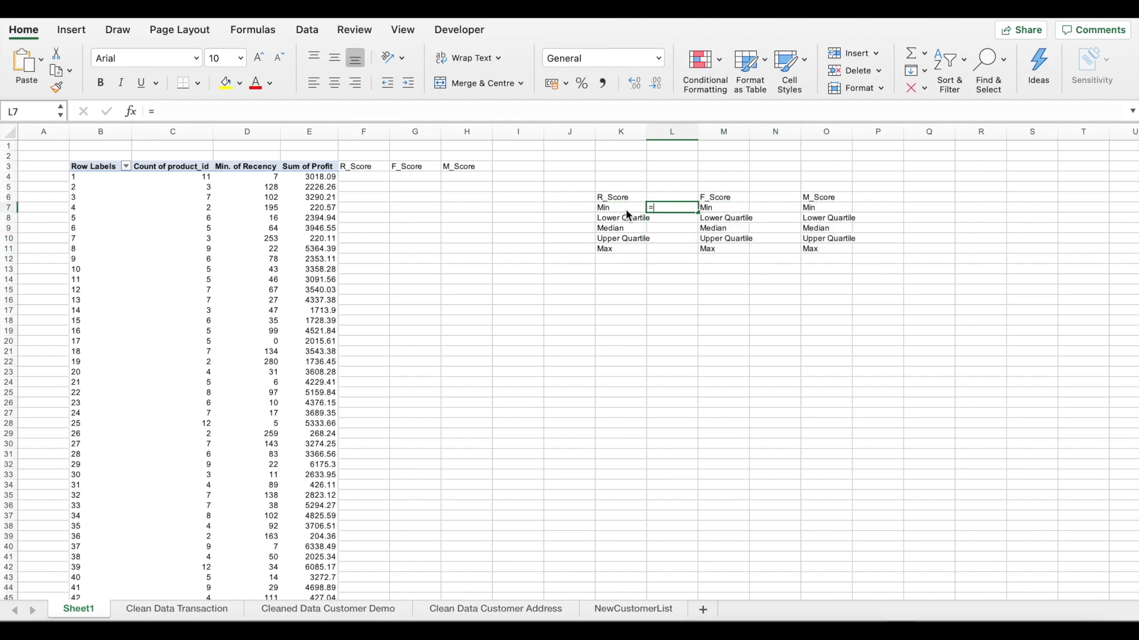
{"action": "type", "text": "min"}
{"action": "key", "text": "Tab"}
{"action": "key", "text": "Left"}
{"action": "key", "text": "Left"}
{"action": "key", "text": "Left"}
{"action": "key", "text": "Left"}
{"action": "key", "text": "Left"}
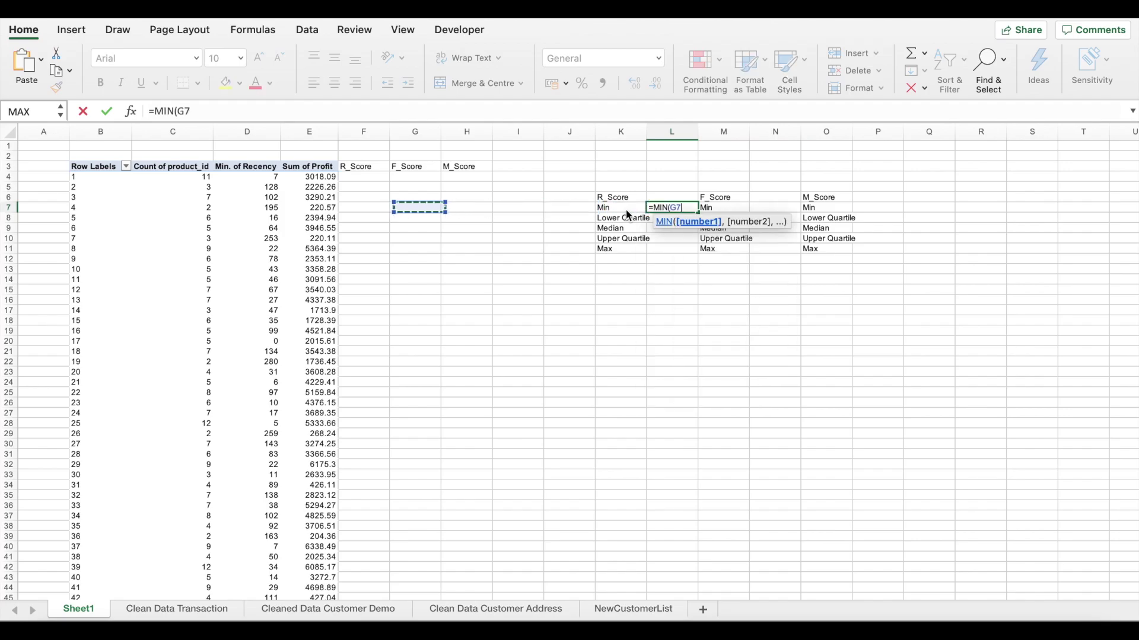
{"action": "key", "text": "Left"}
{"action": "key", "text": "Left"}
{"action": "key", "text": "Left"}
{"action": "key", "text": "Left"}
{"action": "key", "text": "Up"}
{"action": "key", "text": "Up"}
{"action": "key", "text": "Right"}
{"action": "key", "text": "Up"}
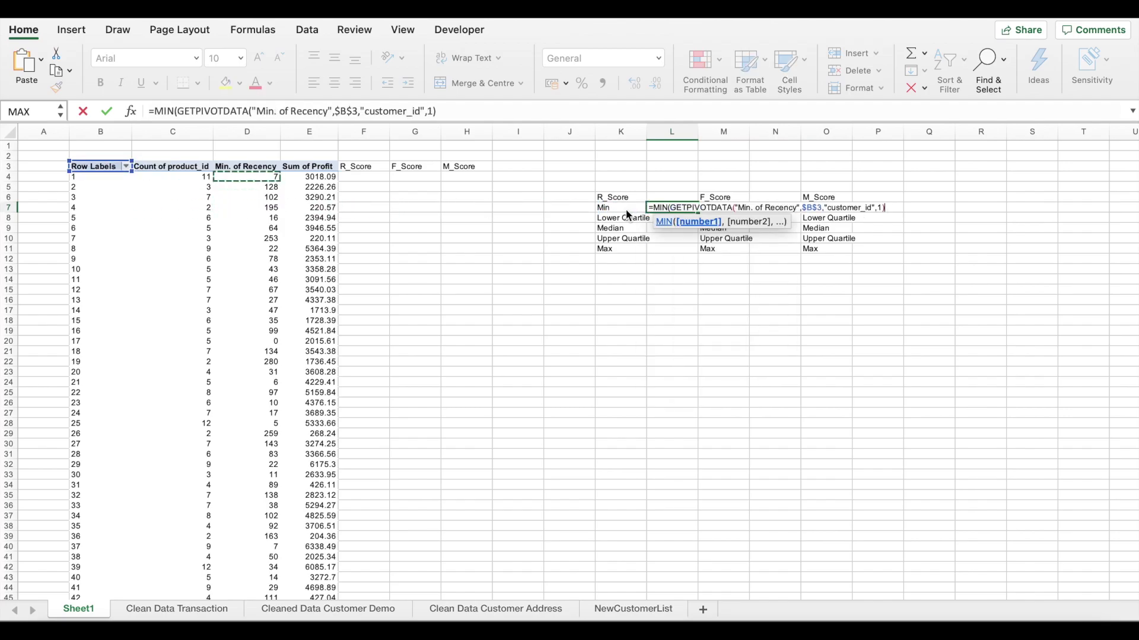
{"action": "type", "text": ")"}
{"action": "key", "text": "ctrl+shift+Down"}
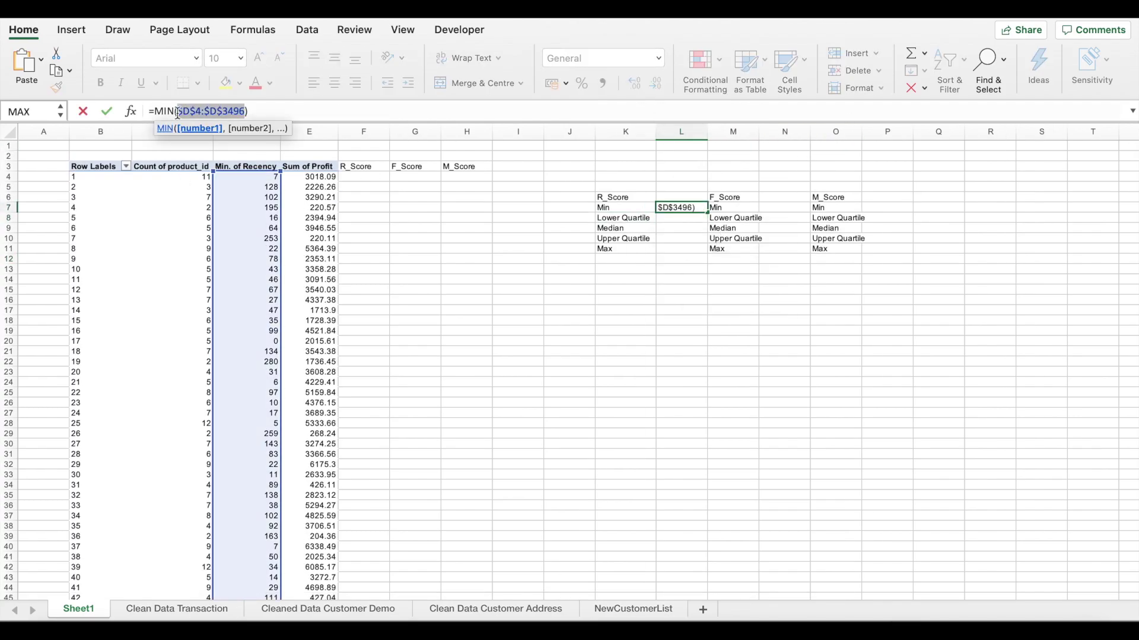
{"action": "key", "text": "Return"}
Step: Fill in the remaining min, quartile, median and max formulas for recency, frequency and profit, showing profit values without decimals
{"action": "type", "text": "=QUA"}
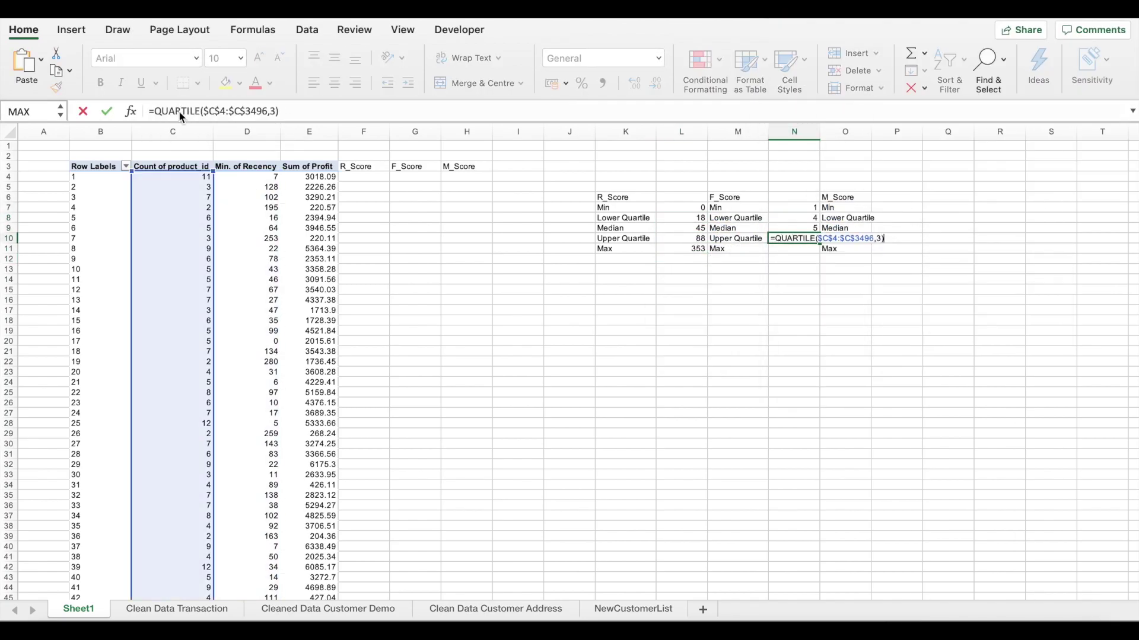
{"action": "key", "text": "Return"}
{"action": "type", "text": "=MAX"}
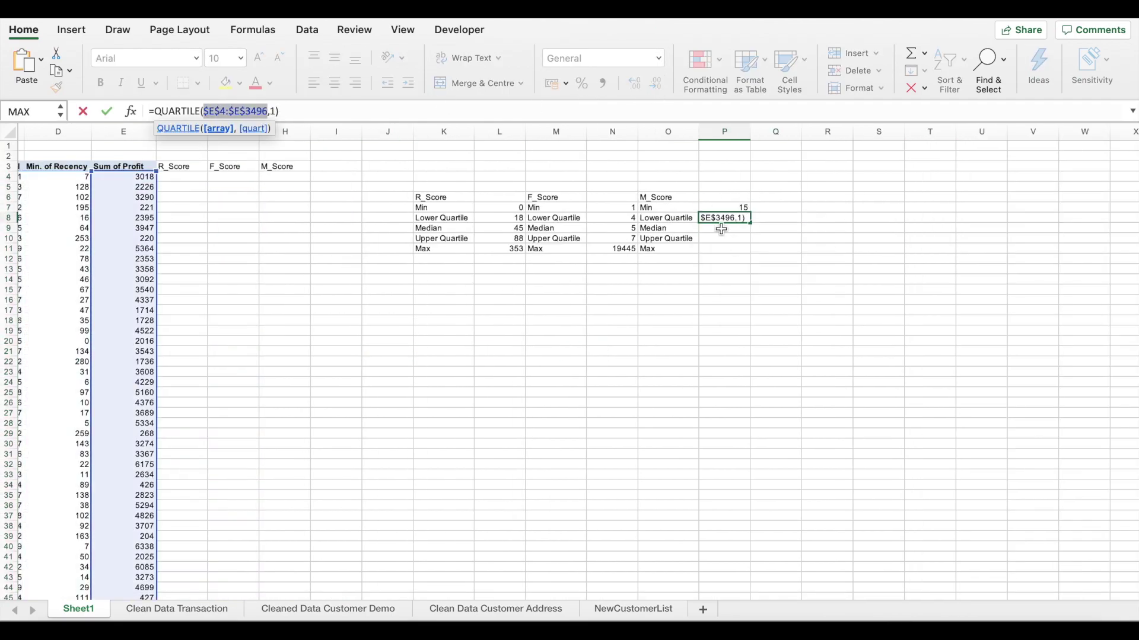
{"action": "left_click", "coordinate": [660, 86]}
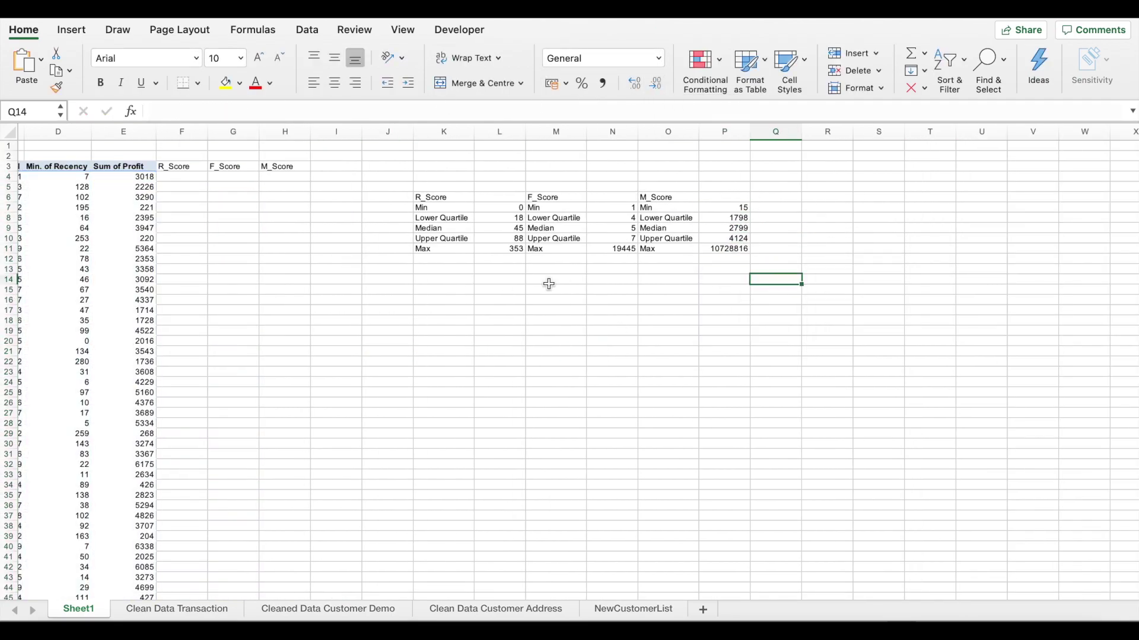
Step: Add the header Customer Profile in I3 and fit column I's width to it
{"action": "scroll", "coordinate": [548, 284], "scroll_direction": "left", "scroll_amount": 5}
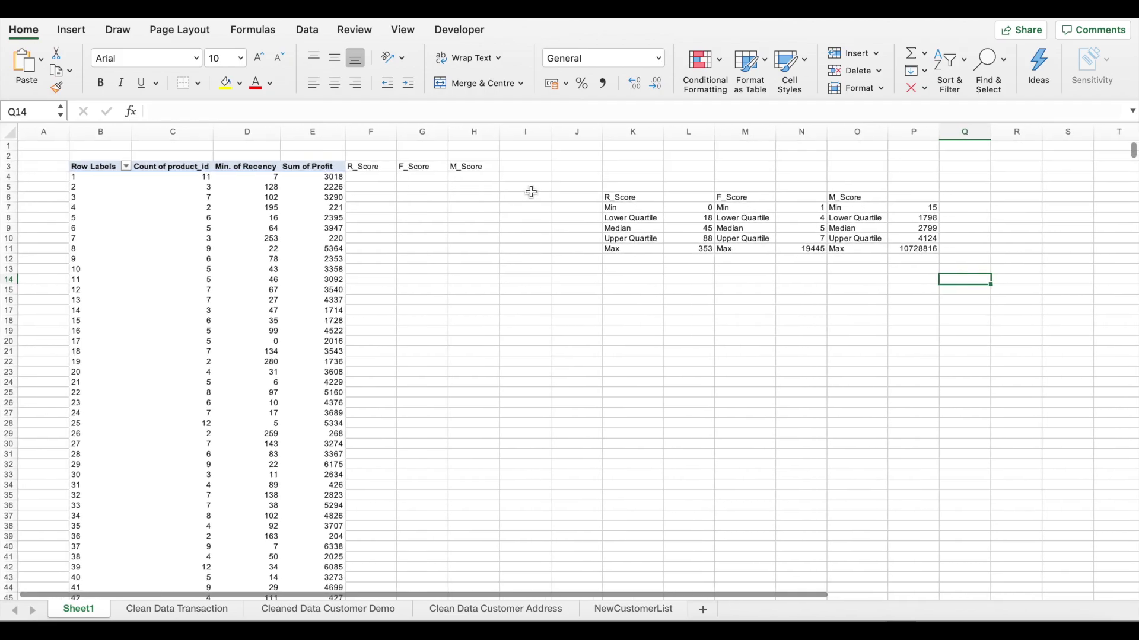
{"action": "left_click", "coordinate": [522, 169]}
{"action": "type", "text": "Cust"}
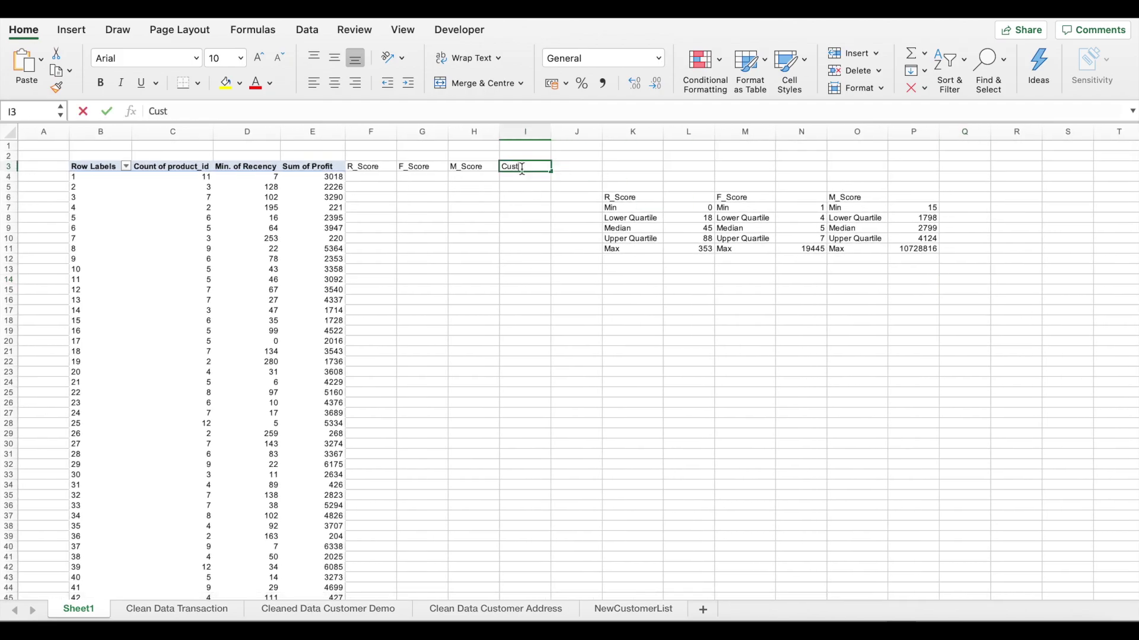
{"action": "type", "text": "omer Profile"}
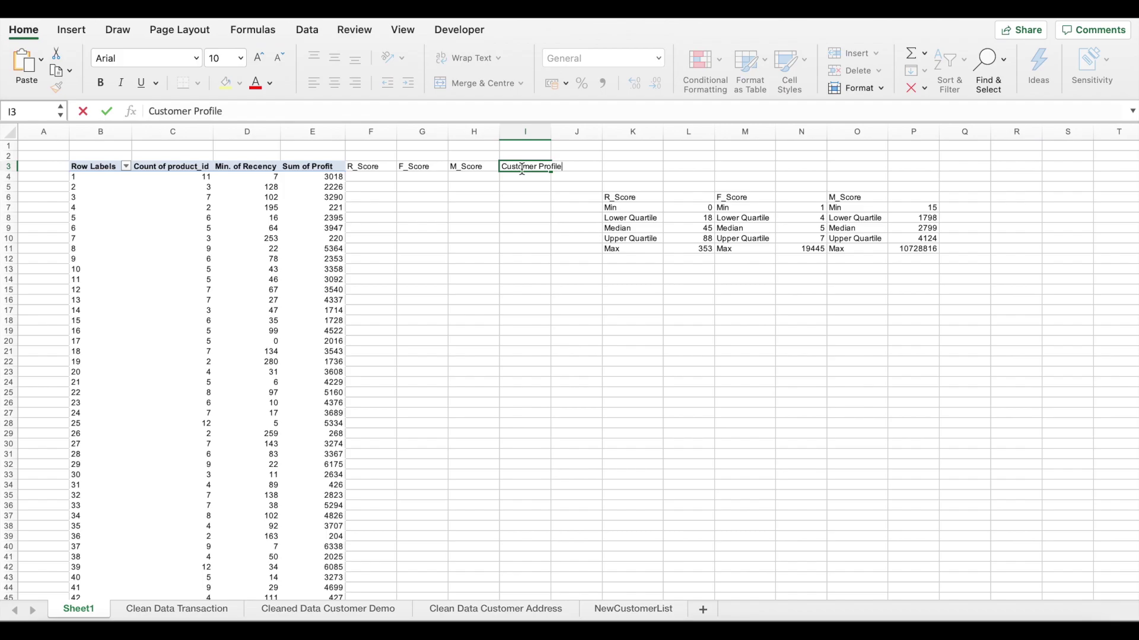
{"action": "key", "text": "Return"}
{"action": "double_click", "coordinate": [551, 131]}
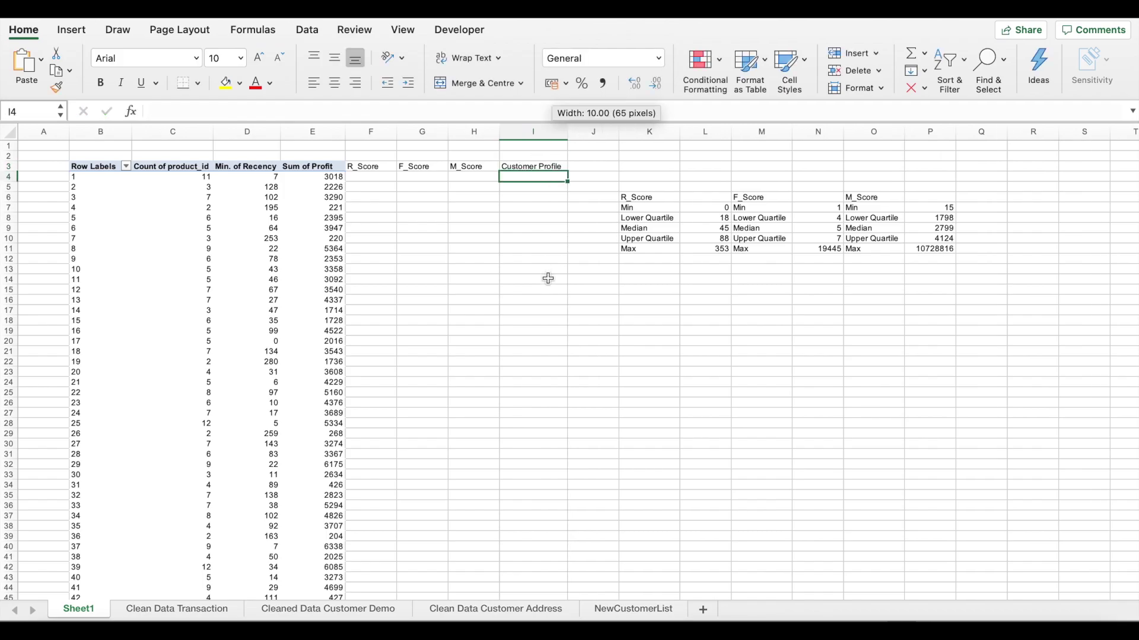
{"action": "left_click", "coordinate": [549, 278]}
{"action": "left_click", "coordinate": [531, 133]}
{"action": "right_click", "coordinate": [528, 131]}
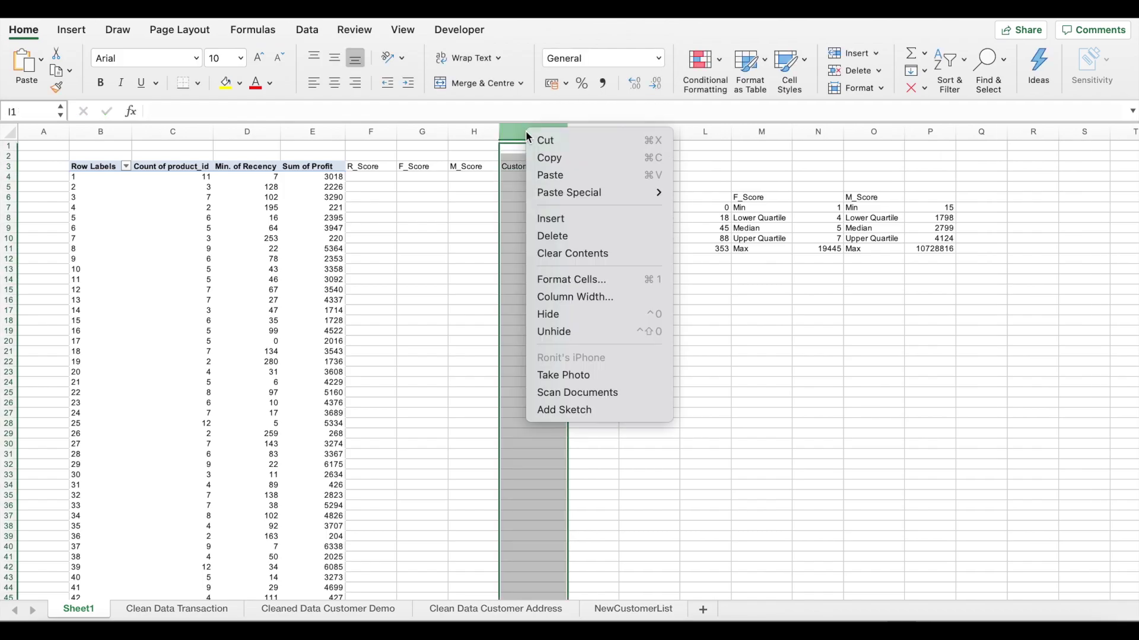
{"action": "left_click", "coordinate": [586, 232]}
{"action": "key", "text": "super+z"}
Step: Insert a blank column before Customer Profile and enter the header RFM Value in I3
{"action": "right_click", "coordinate": [534, 133]}
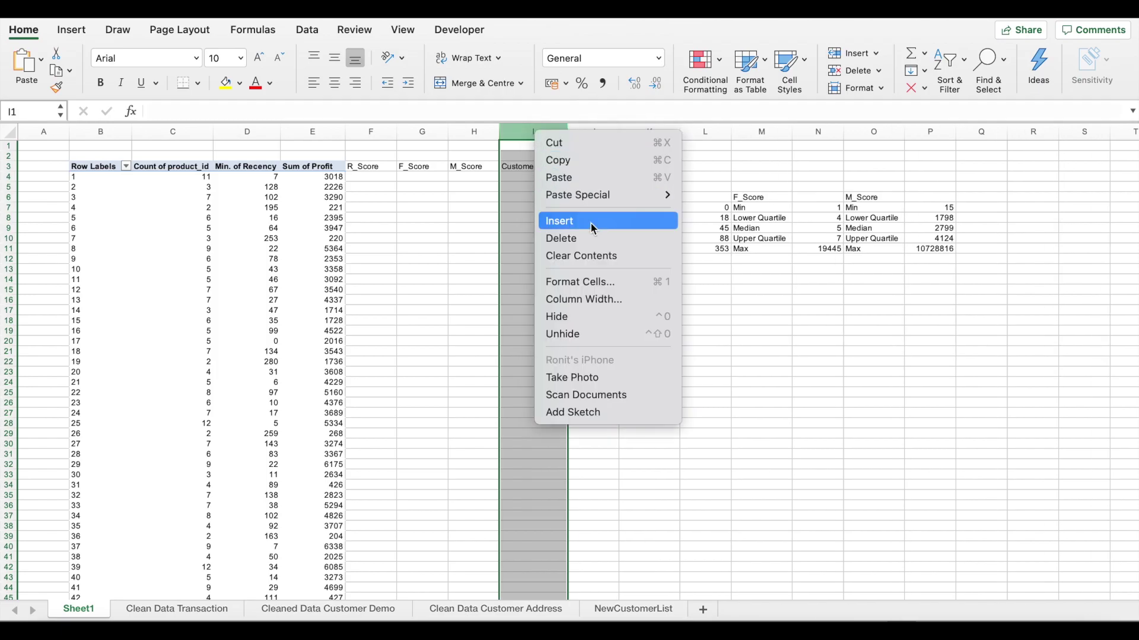
{"action": "left_click", "coordinate": [589, 222]}
{"action": "left_click", "coordinate": [521, 167]}
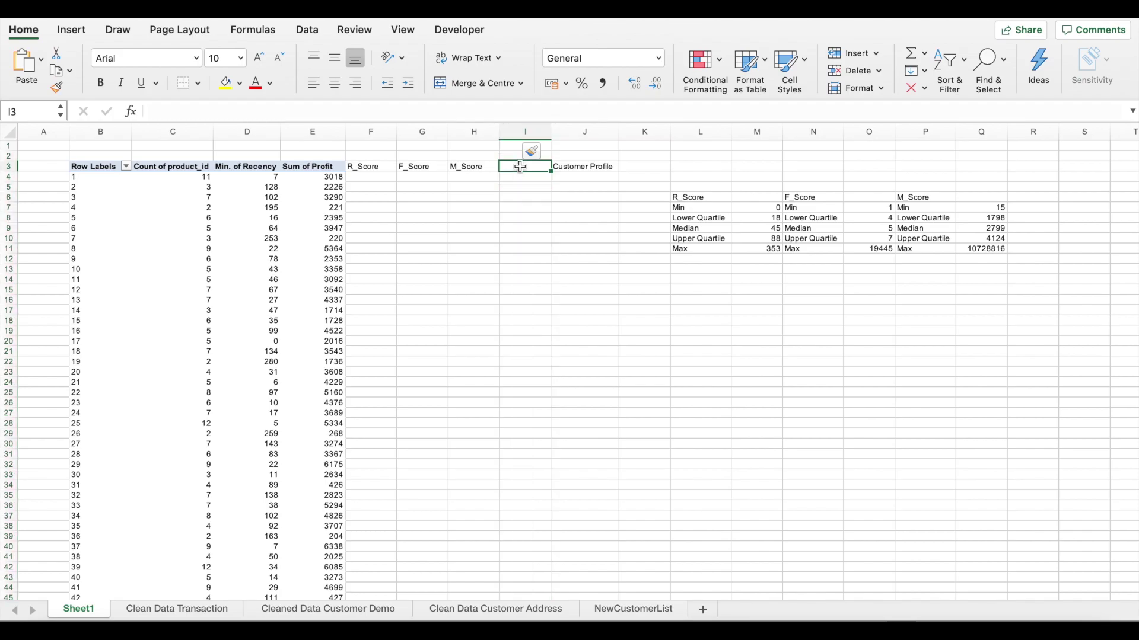
{"action": "type", "text": "="}
{"action": "key", "text": "BackSpace"}
{"action": "type", "text": "RFM"}
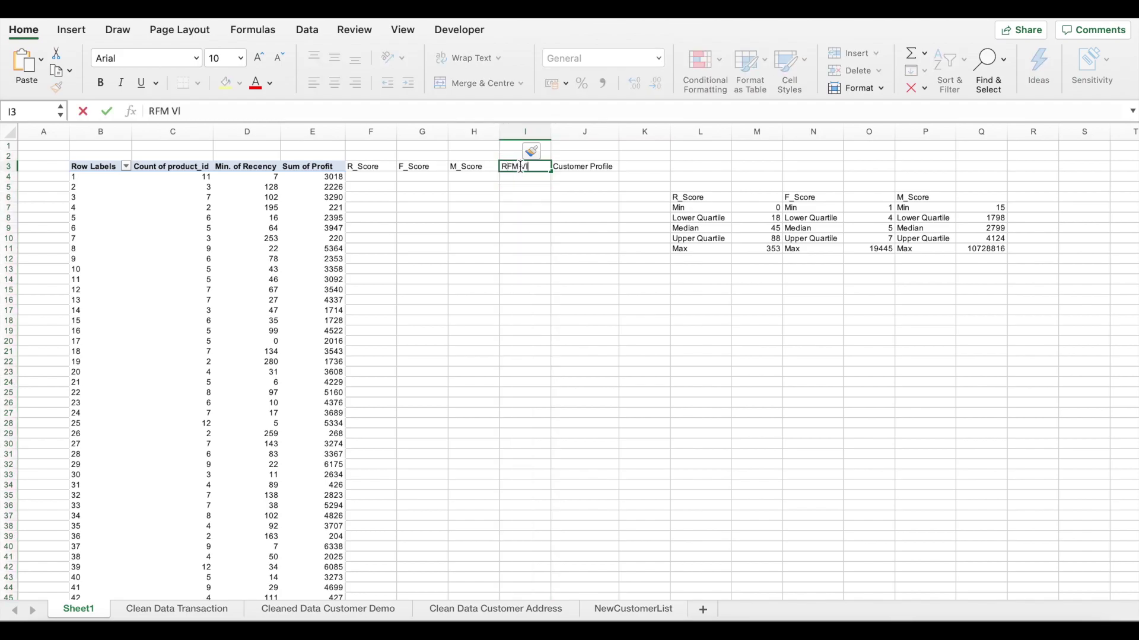
{"action": "type", "text": " Value"}
{"action": "key", "text": "Return"}
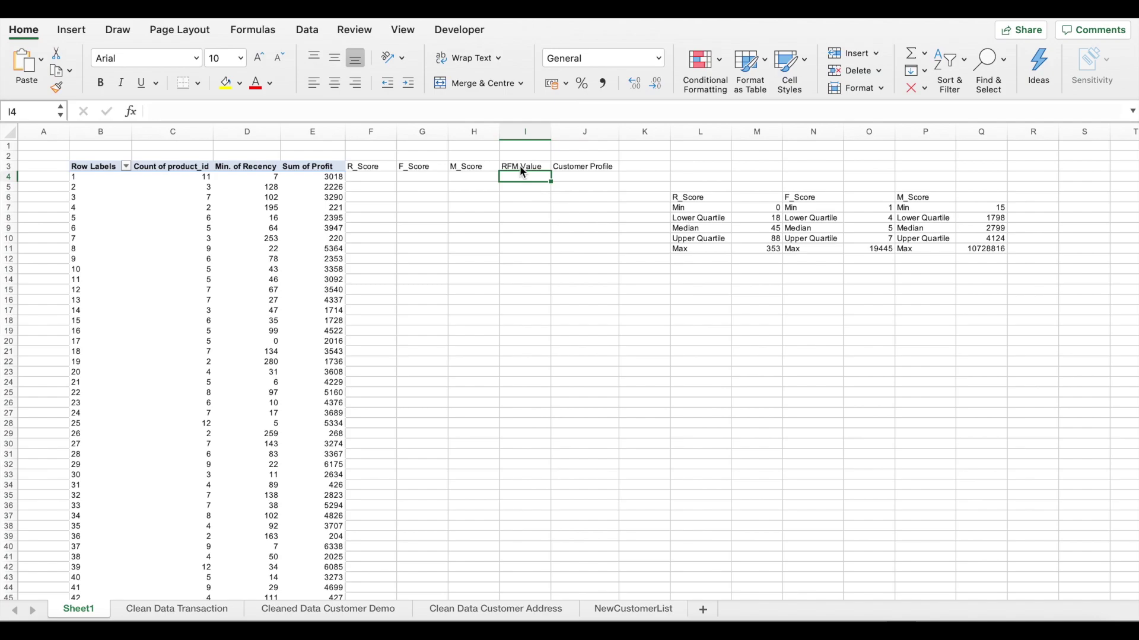
Step: Enter =100*F4+10*G4+H4 in I4 and fill it down the RFM Value column
{"action": "type", "text": "=1-"}
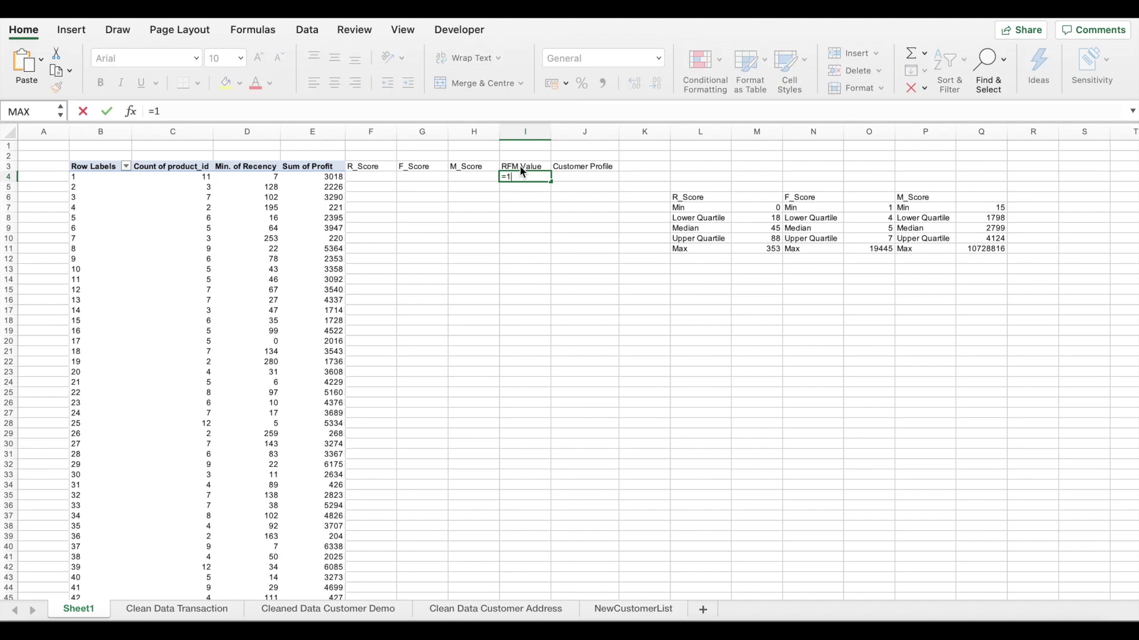
{"action": "key", "text": "Left"}
{"action": "key", "text": "Left"}
{"action": "key", "text": "Left"}
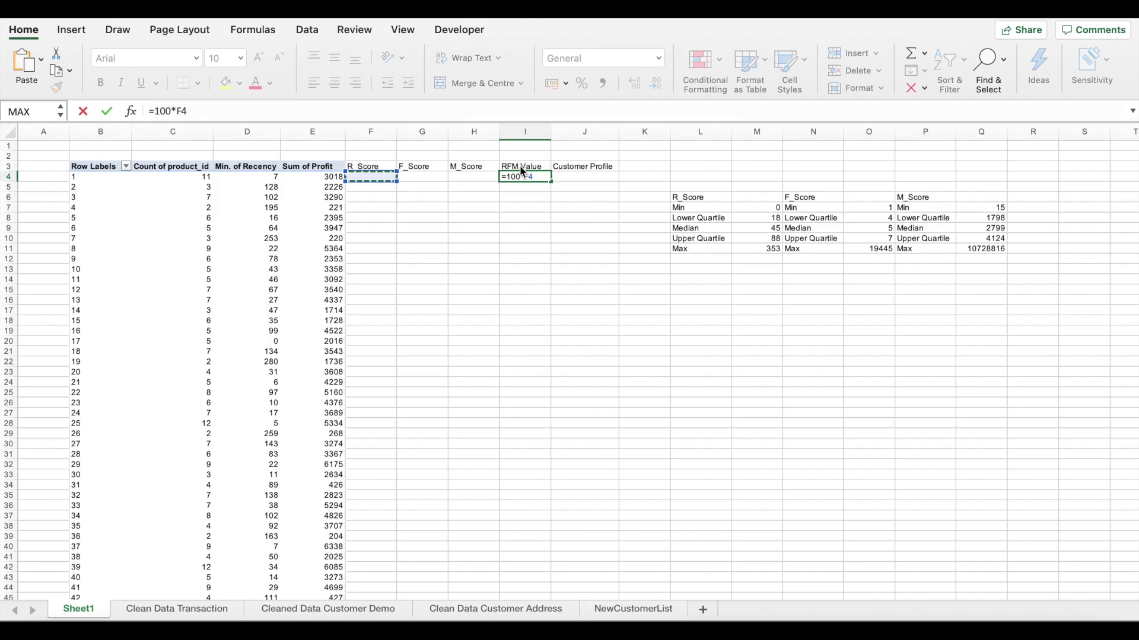
{"action": "type", "text": "+10*"}
{"action": "key", "text": "Left"}
{"action": "key", "text": "Left"}
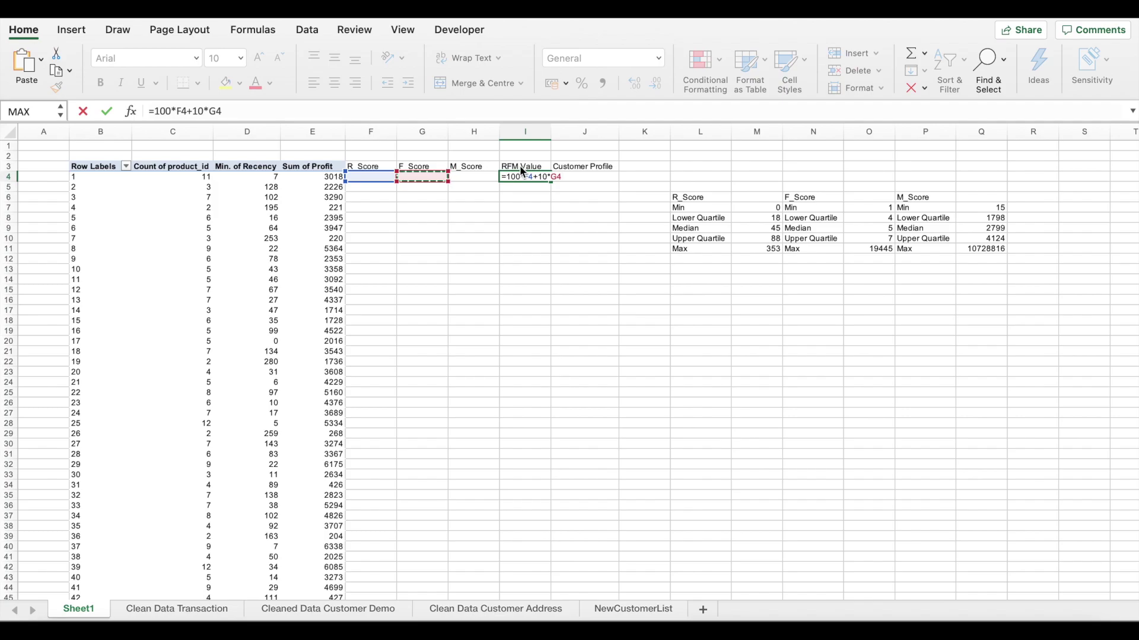
{"action": "type", "text": "+"}
{"action": "key", "text": "Left"}
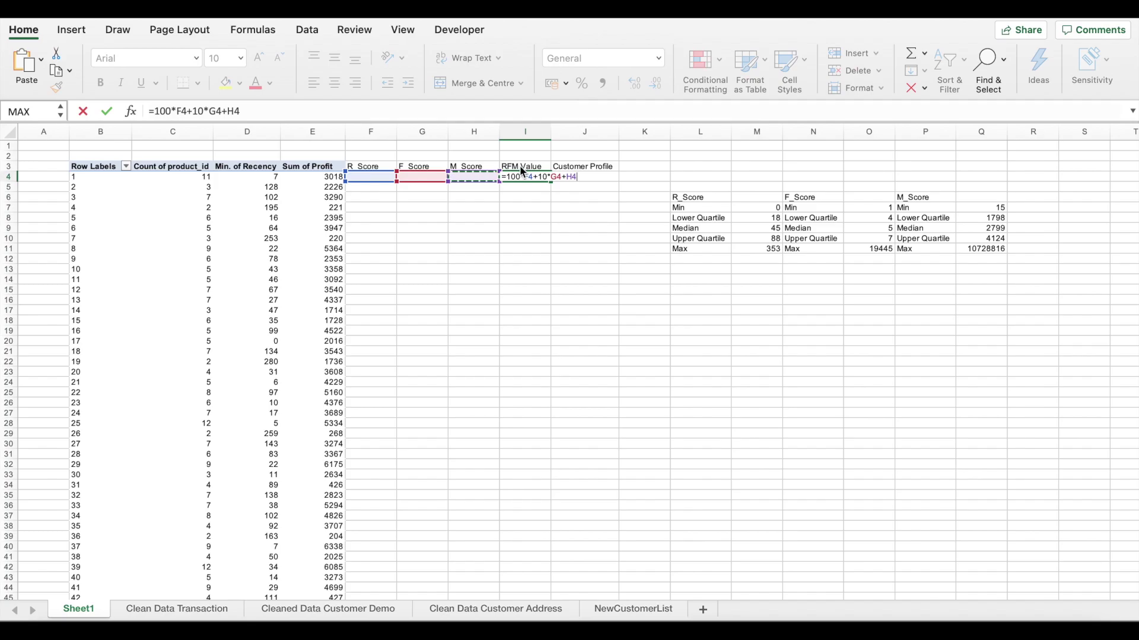
{"action": "key", "text": "Return"}
{"action": "left_click", "coordinate": [537, 178]}
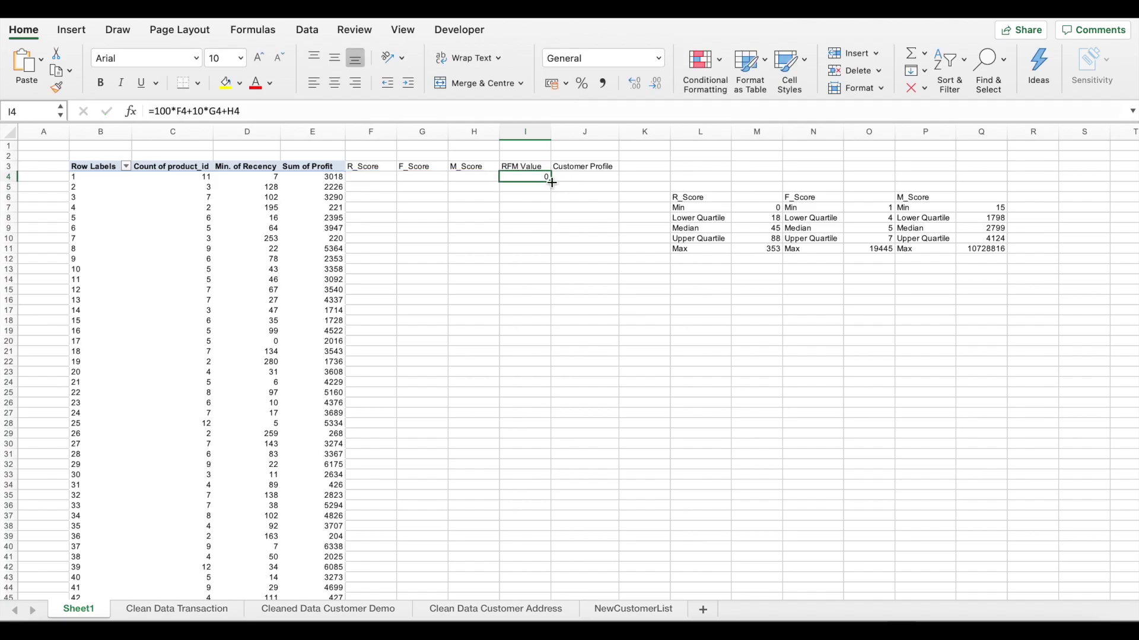
{"action": "double_click", "coordinate": [551, 182]}
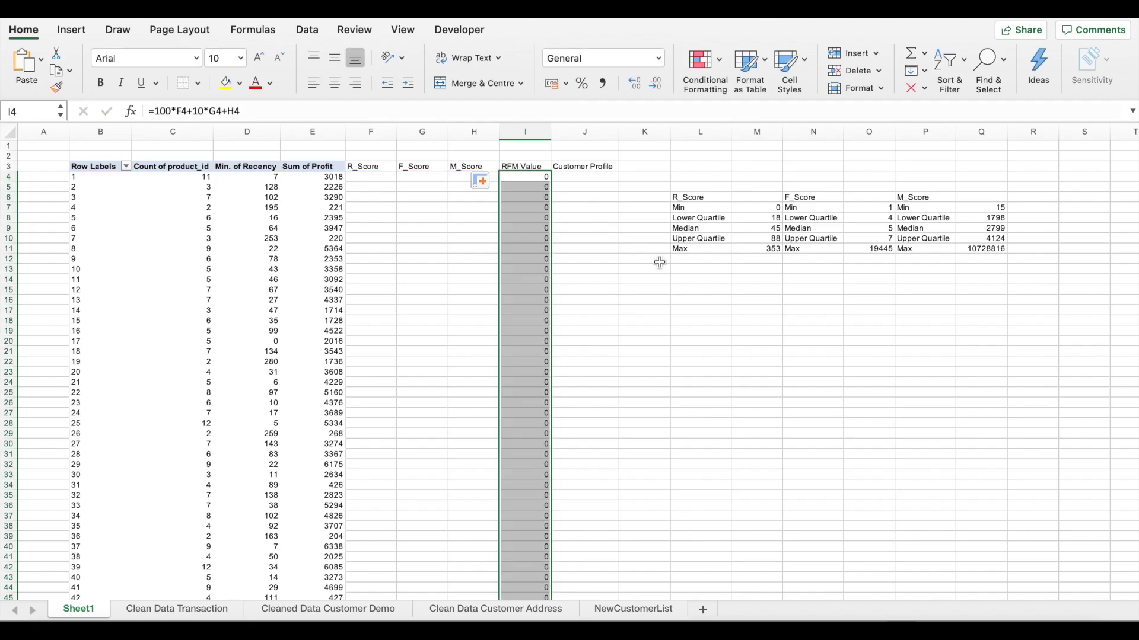
Step: Start an IFS formula in the first R_Score cell, F4
{"action": "left_click", "coordinate": [366, 178]}
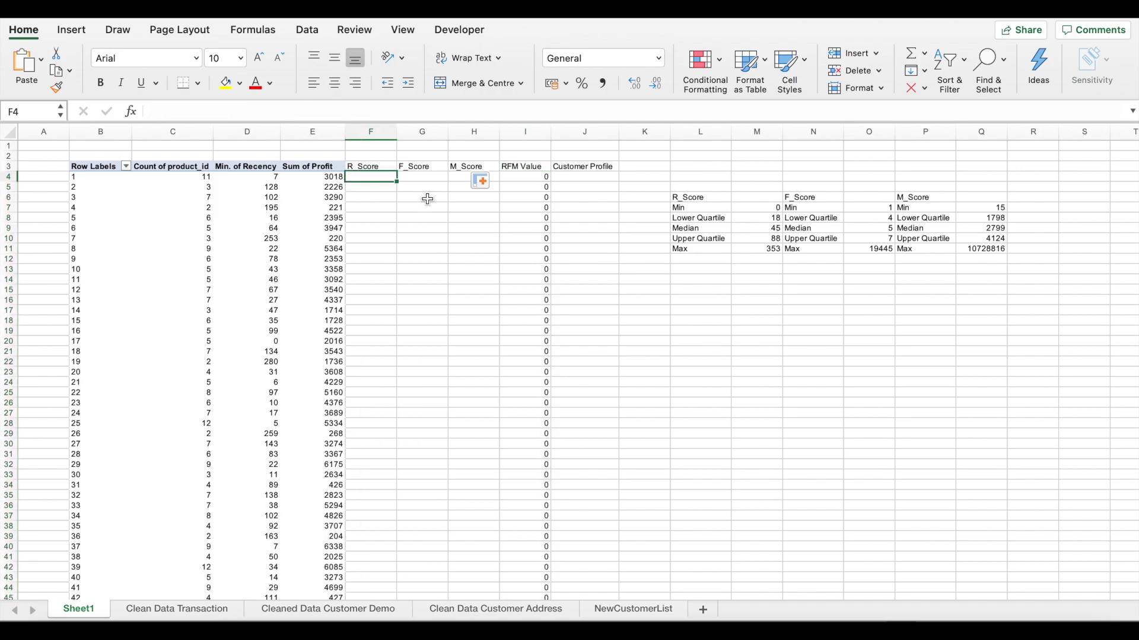
{"action": "type", "text": "=ifs"}
{"action": "key", "text": "Tab"}
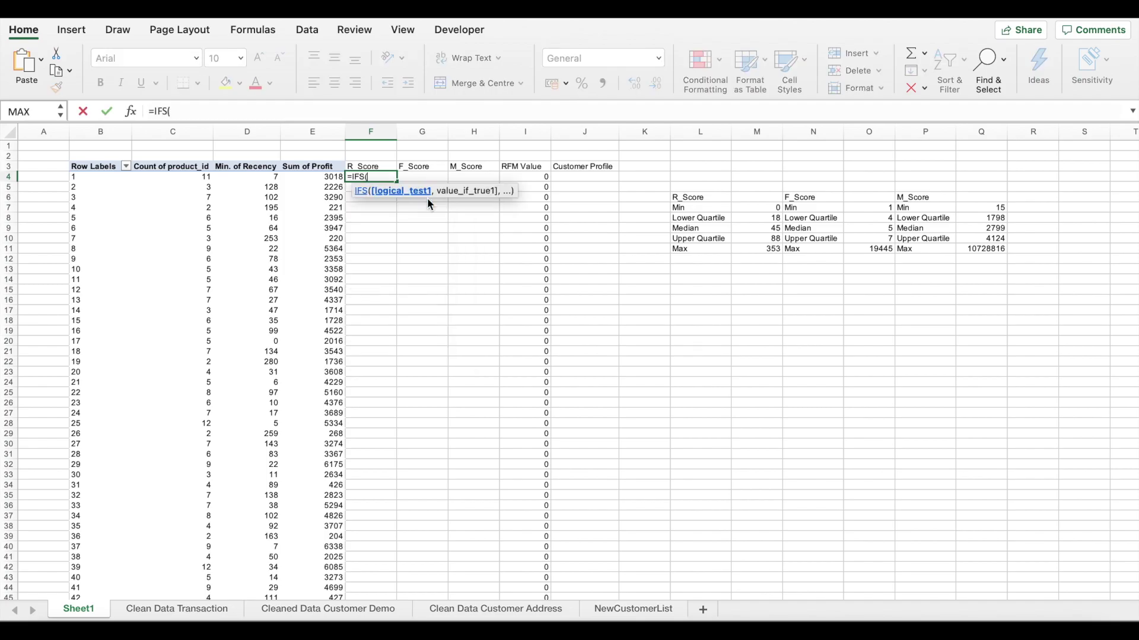
{"action": "key", "text": "Left"}
{"action": "key", "text": "Left"}
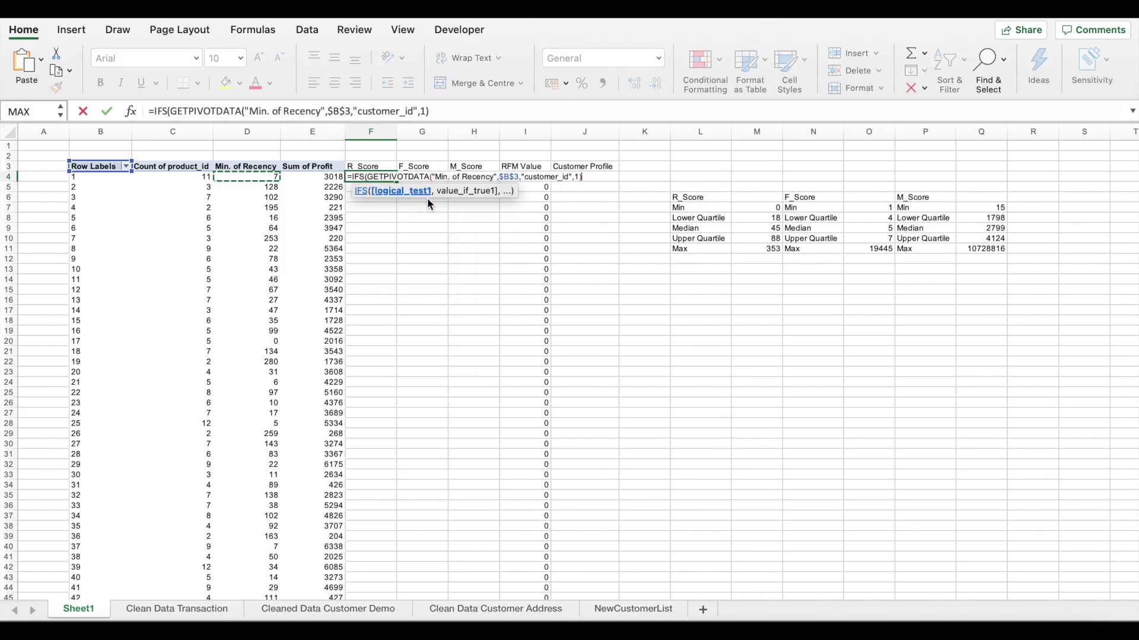
{"action": "key", "text": "BackSpace"}
{"action": "key", "text": "BackSpace"}
{"action": "key", "text": "BackSpace"}
{"action": "key", "text": "BackSpace"}
{"action": "key", "text": "BackSpace"}
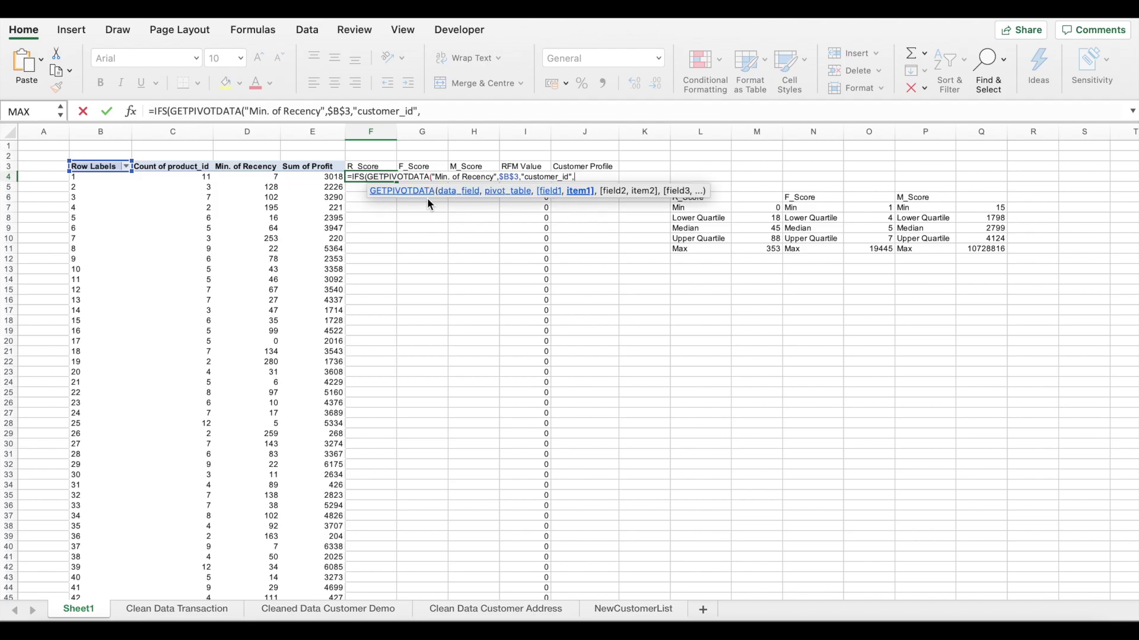
{"action": "left_click_drag", "start_coordinate": [415, 112], "coordinate": [198, 112]}
{"action": "key", "text": "BackSpace"}
{"action": "key", "text": "BackSpace"}
{"action": "key", "text": "BackSpace"}
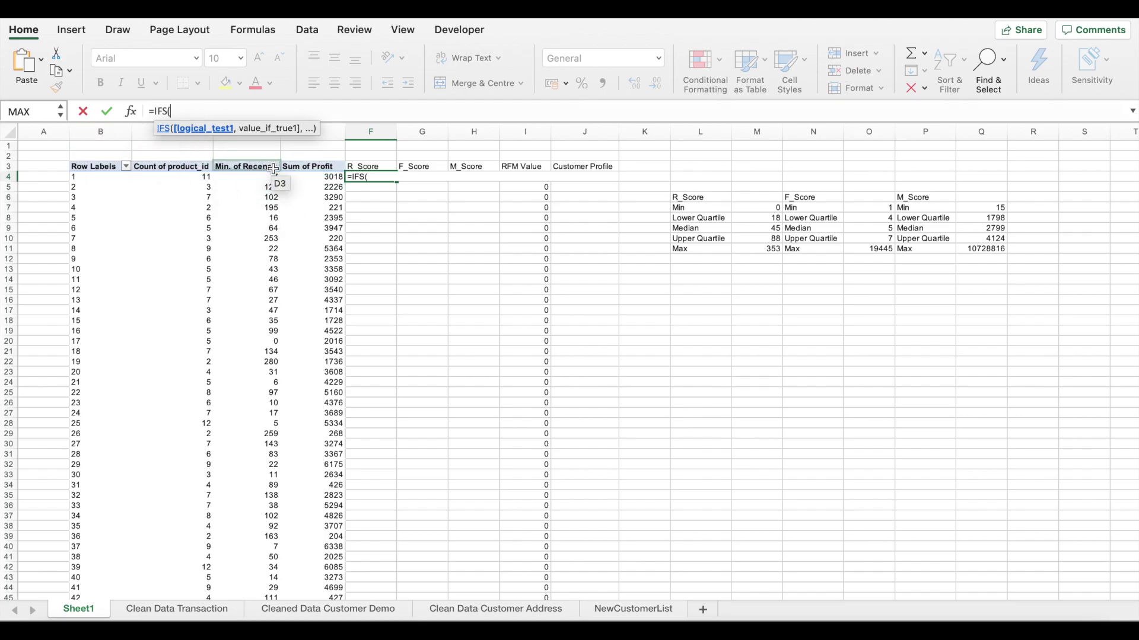
Step: Set the formula's first condition to D4>=88 with score 1 and begin an AND condition
{"action": "type", "text": "D4"}
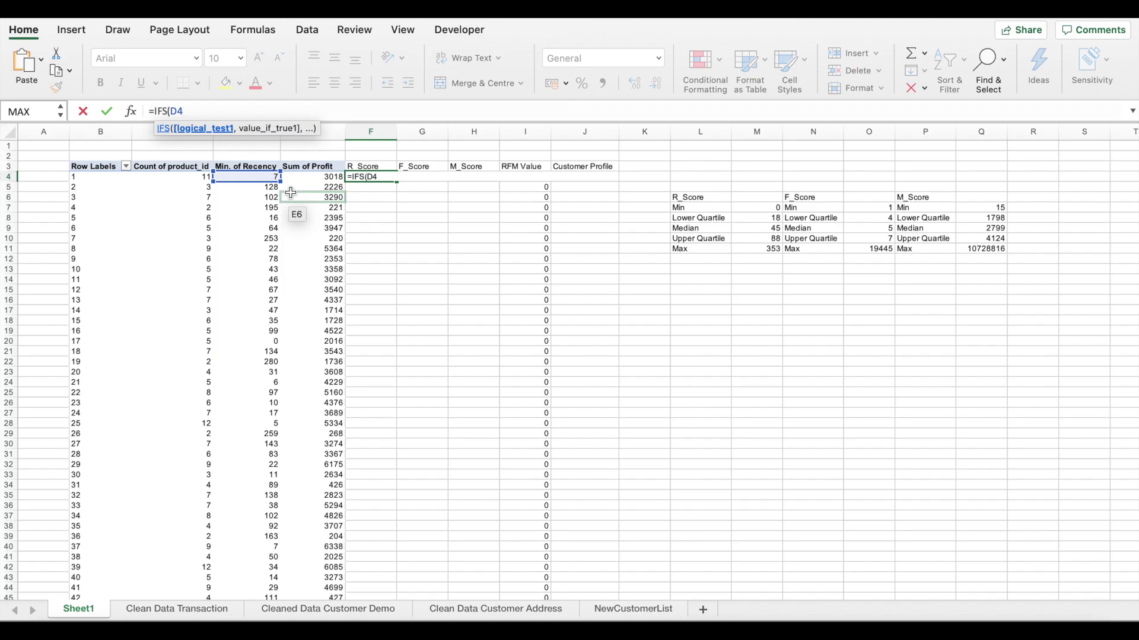
{"action": "type", "text": ">=88,1"}
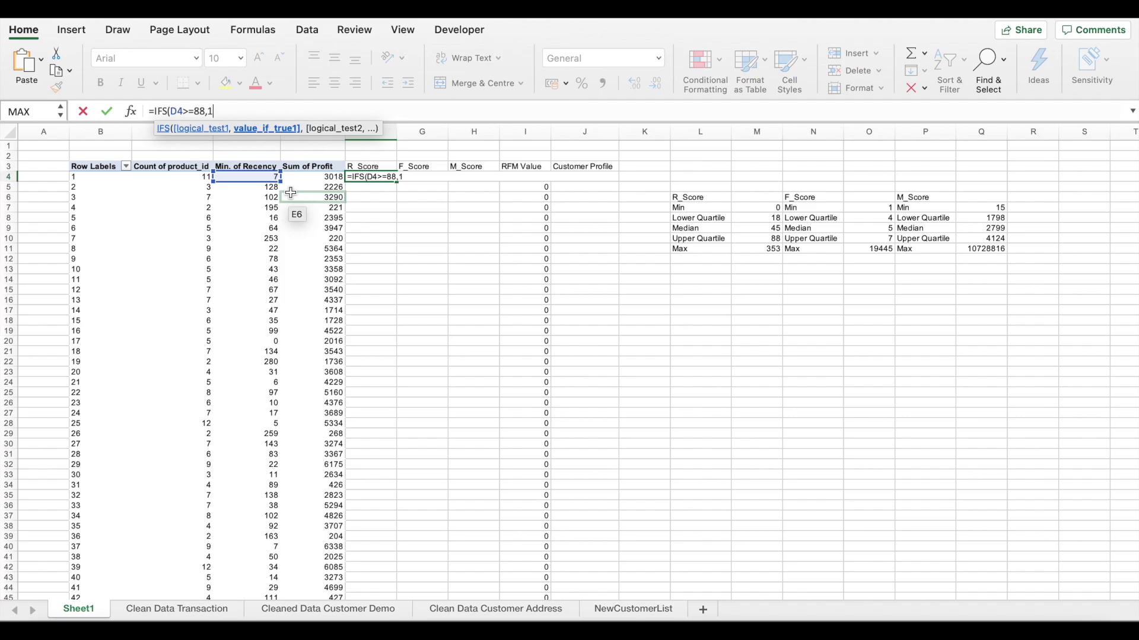
{"action": "type", "text": ",and"}
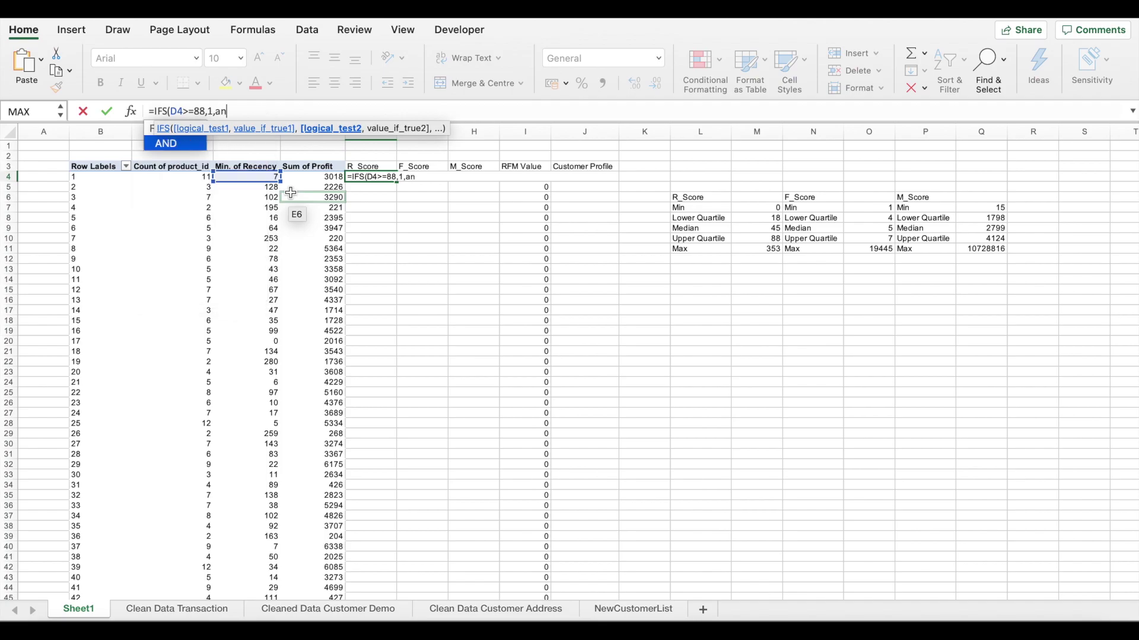
{"action": "key", "text": "BackSpace"}
{"action": "key", "text": "BackSpace"}
{"action": "key", "text": "BackSpace"}
{"action": "type", "text": "A"}
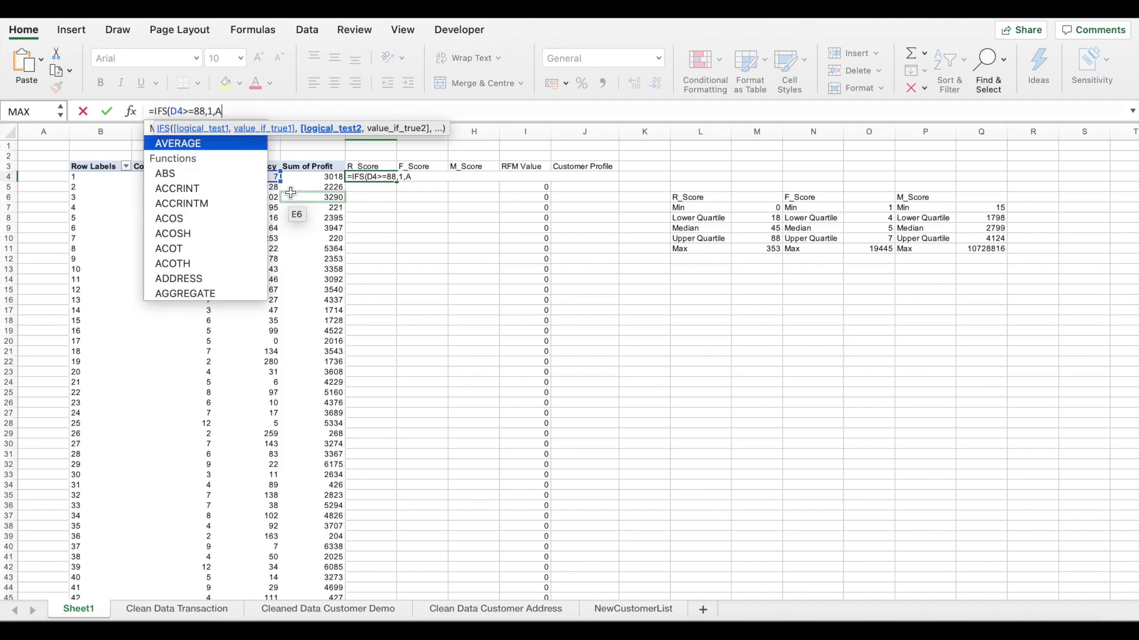
{"action": "type", "text": "ND("}
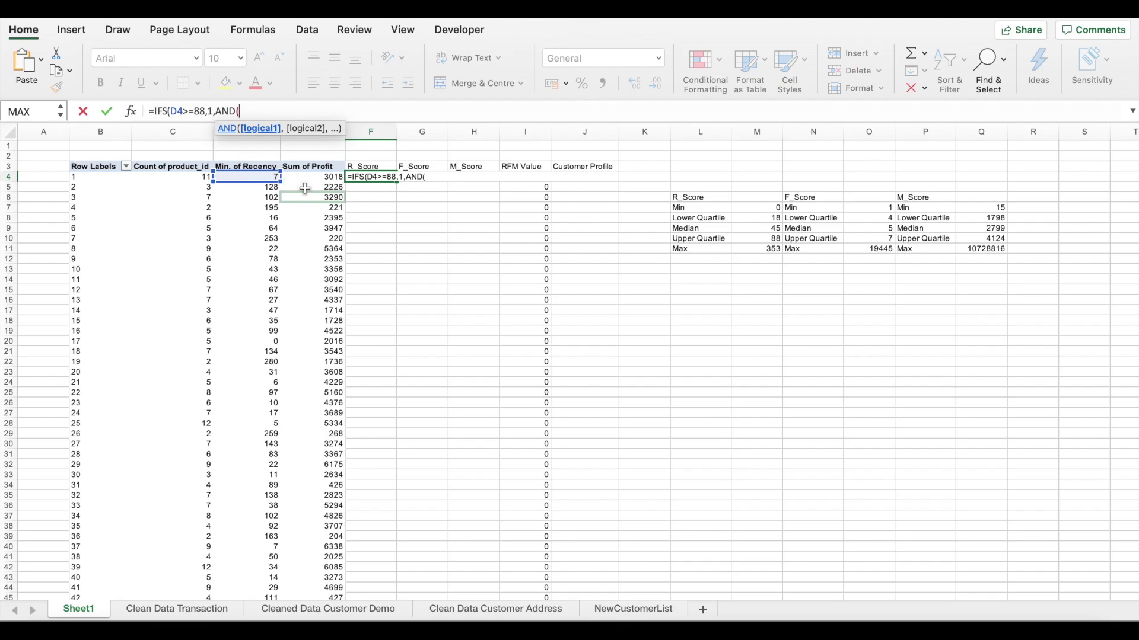
Step: Fill the AND condition with D4<=84 and D4>45, returning score 2
{"action": "type", "text": "d"}
{"action": "key", "text": "BackSpace"}
{"action": "type", "text": "D4<="}
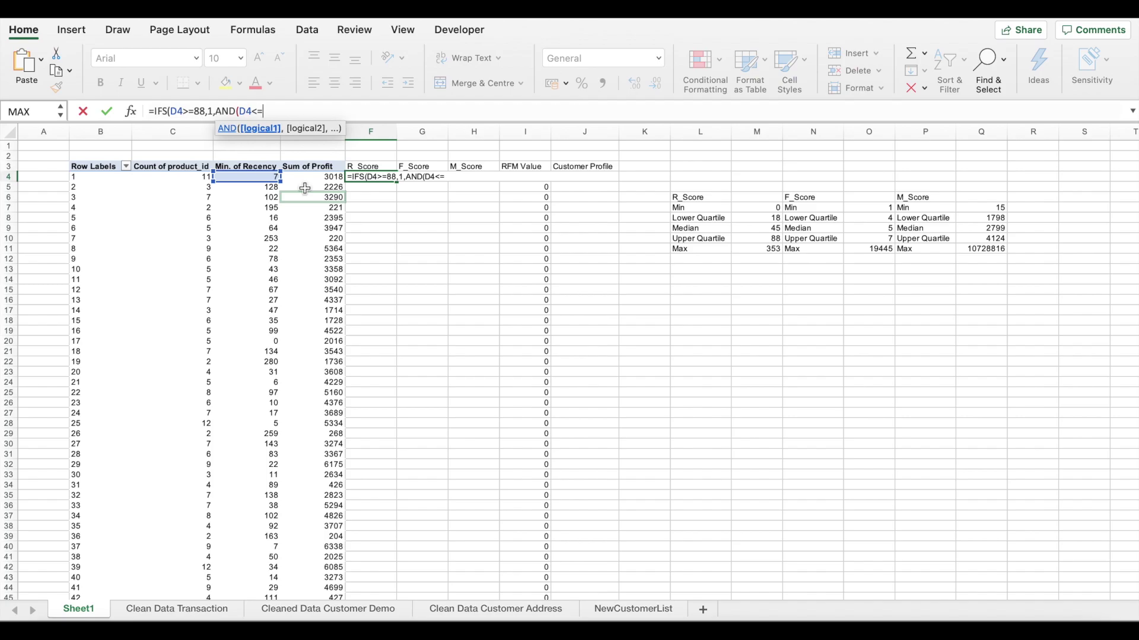
{"action": "type", "text": "84,D"}
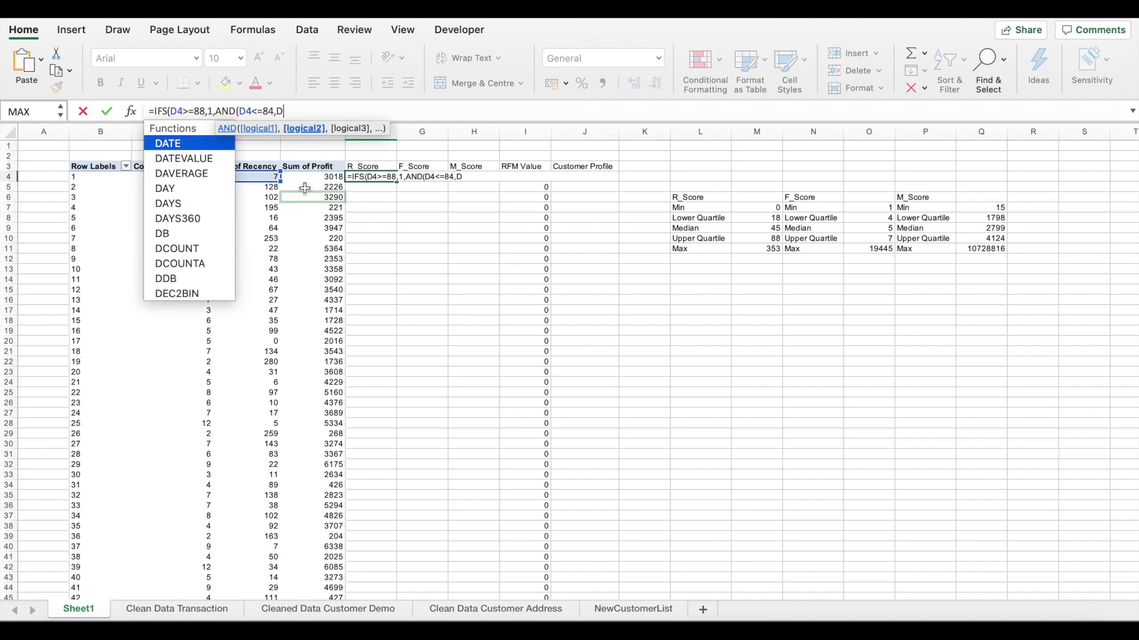
{"action": "type", "text": "4"}
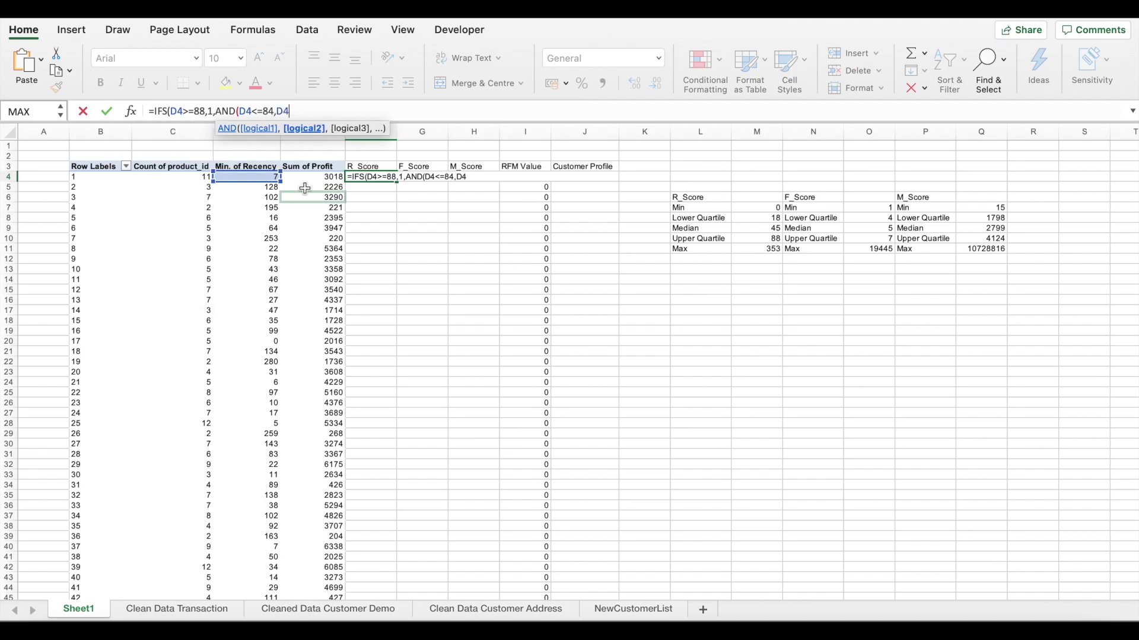
{"action": "type", "text": ">45),"}
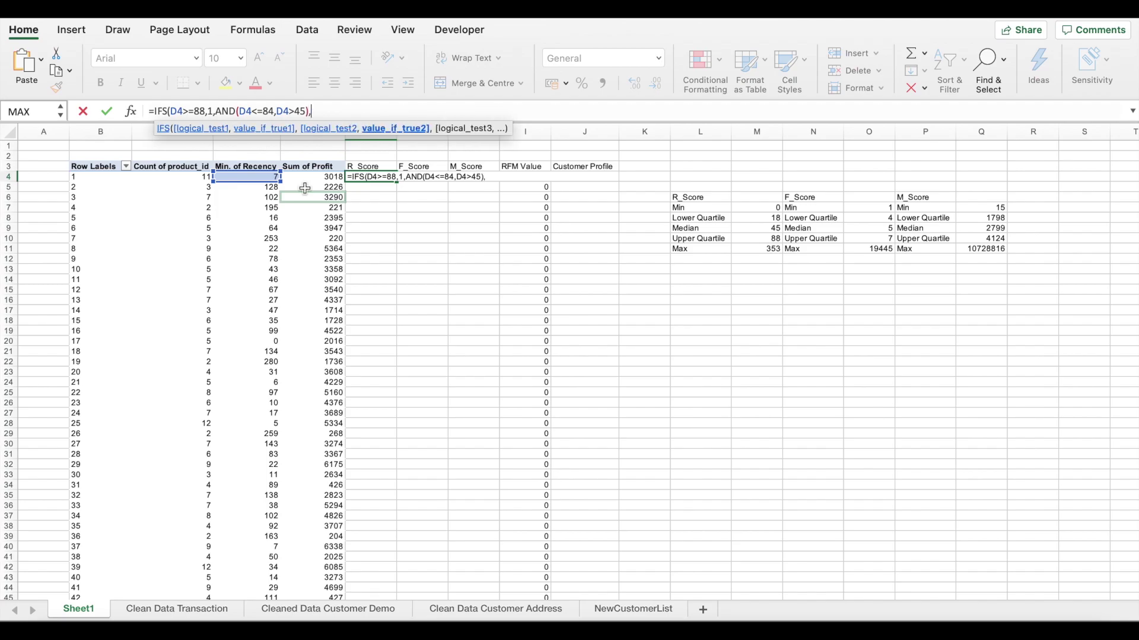
{"action": "type", "text": "2,an"}
Step: Add the condition AND(D4<=45,D4>18) returning score 3 to the R_Score formula
{"action": "key", "text": "BackSpace"}
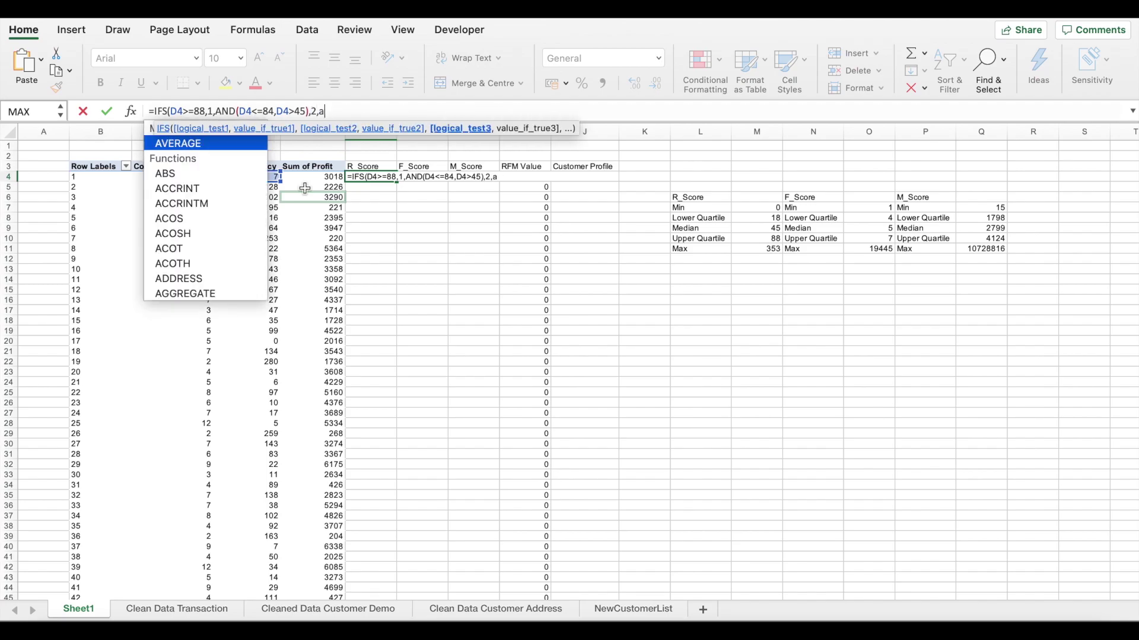
{"action": "type", "text": "nd"}
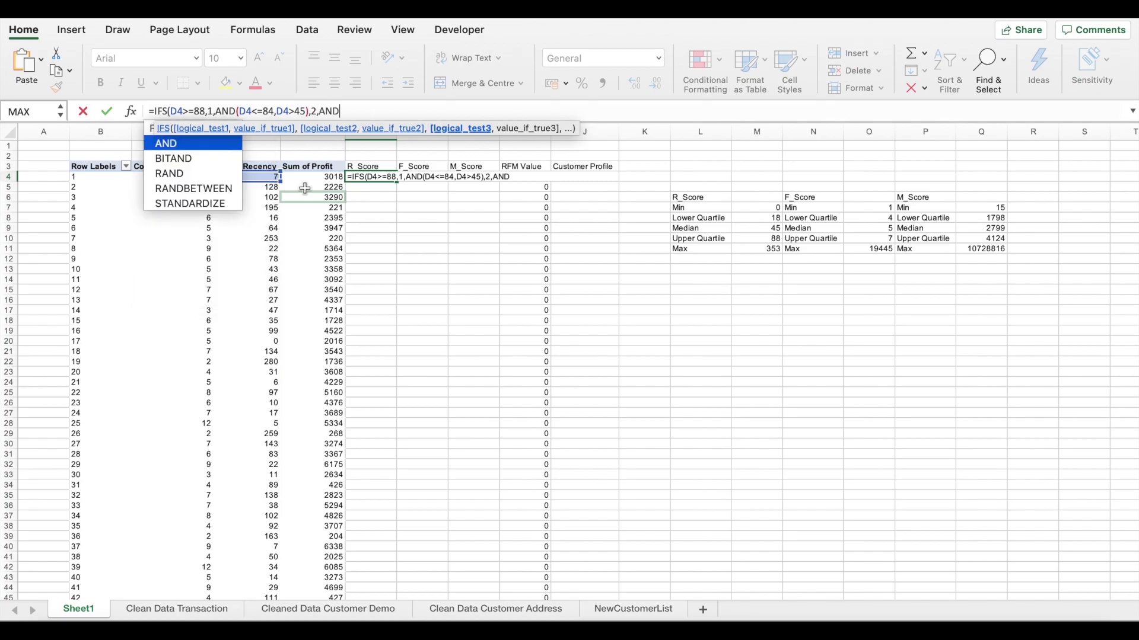
{"action": "type", "text": "("}
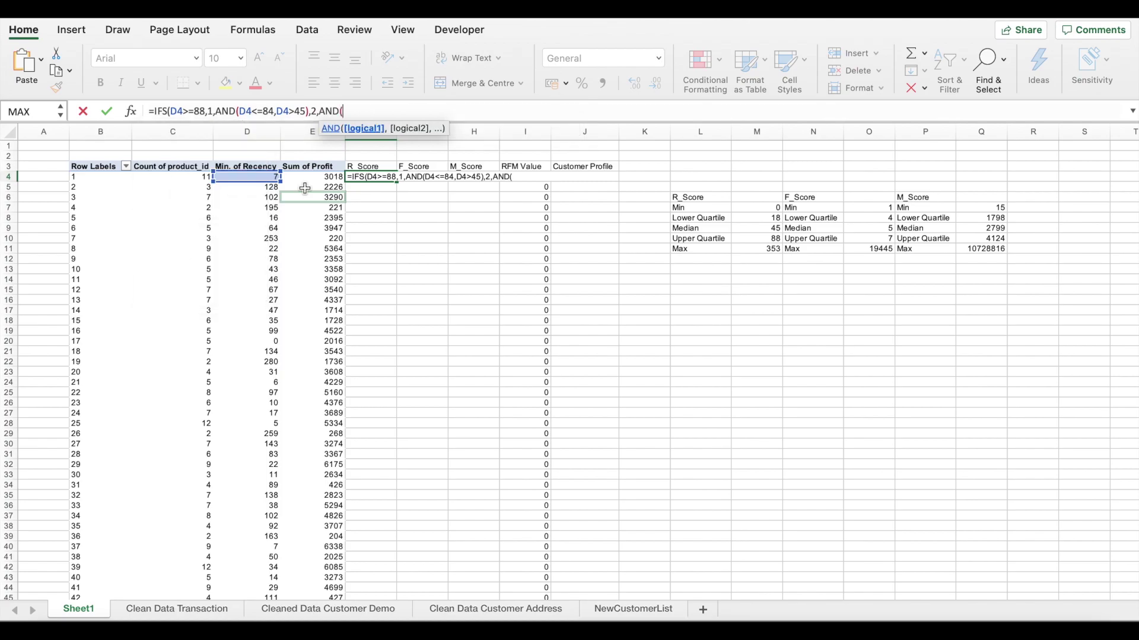
{"action": "type", "text": "D4<=45"}
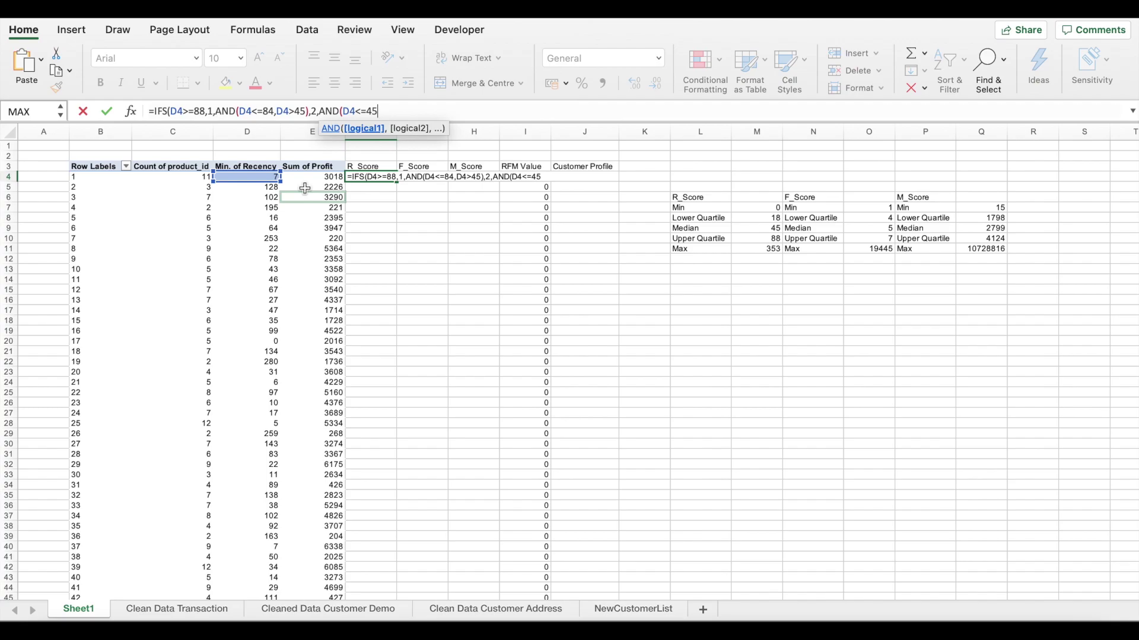
{"action": "type", "text": ",D4>"}
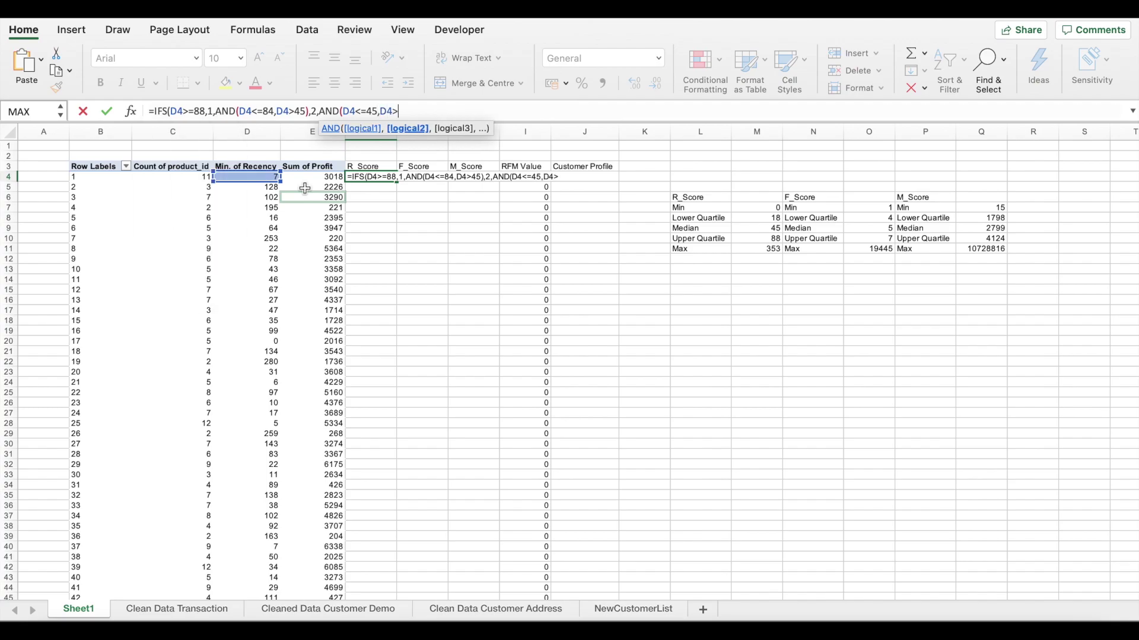
{"action": "type", "text": "18),"}
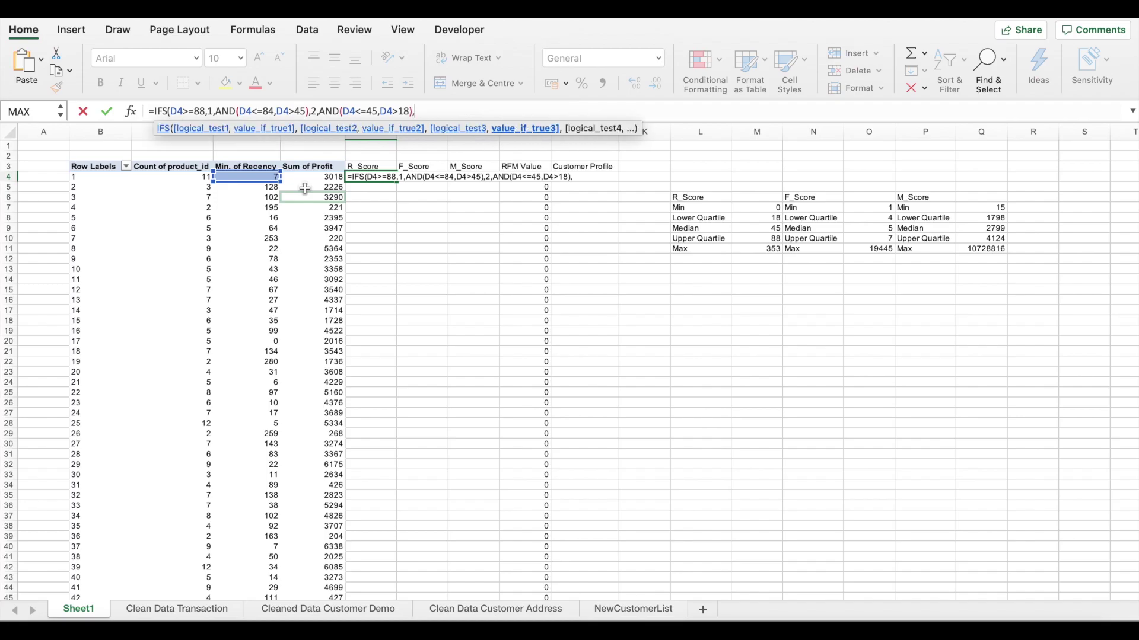
{"action": "type", "text": "3,AN"}
Step: Finish the F4 formula with the condition AND(D4<=18,D4>0) returning score 4
{"action": "key", "text": "BackSpace"}
{"action": "type", "text": "ND"}
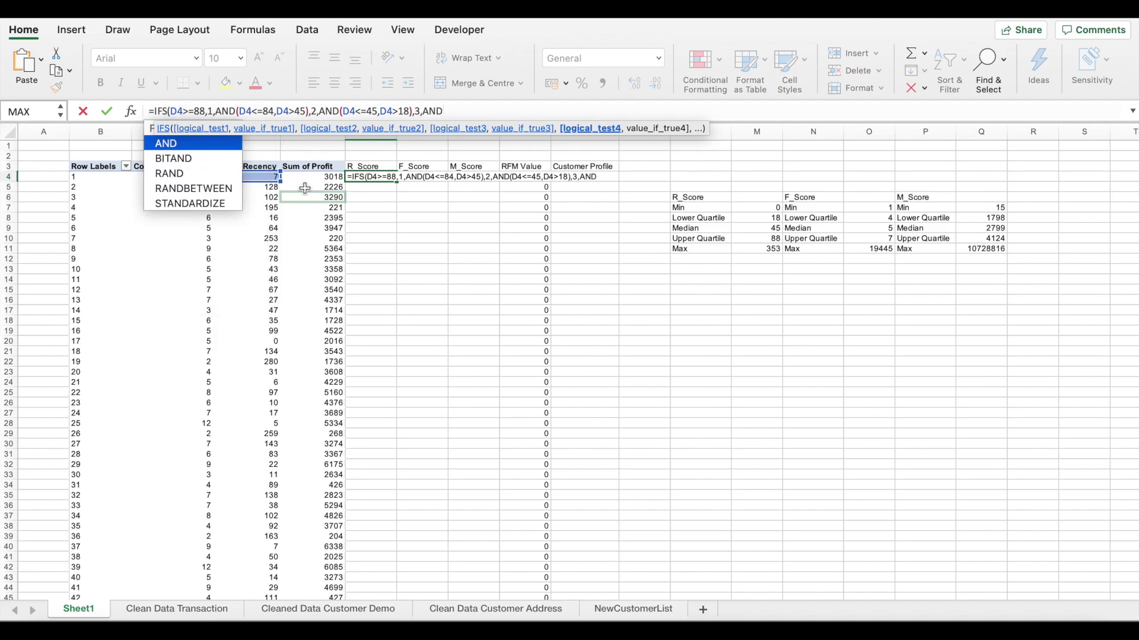
{"action": "type", "text": "("}
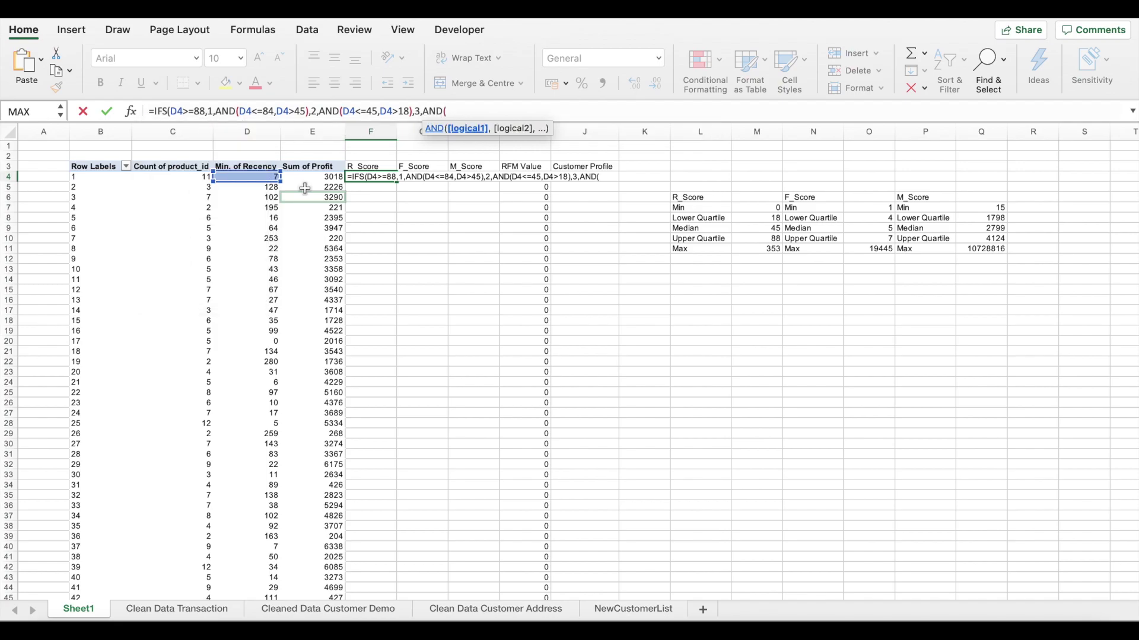
{"action": "type", "text": "D4<=18,"}
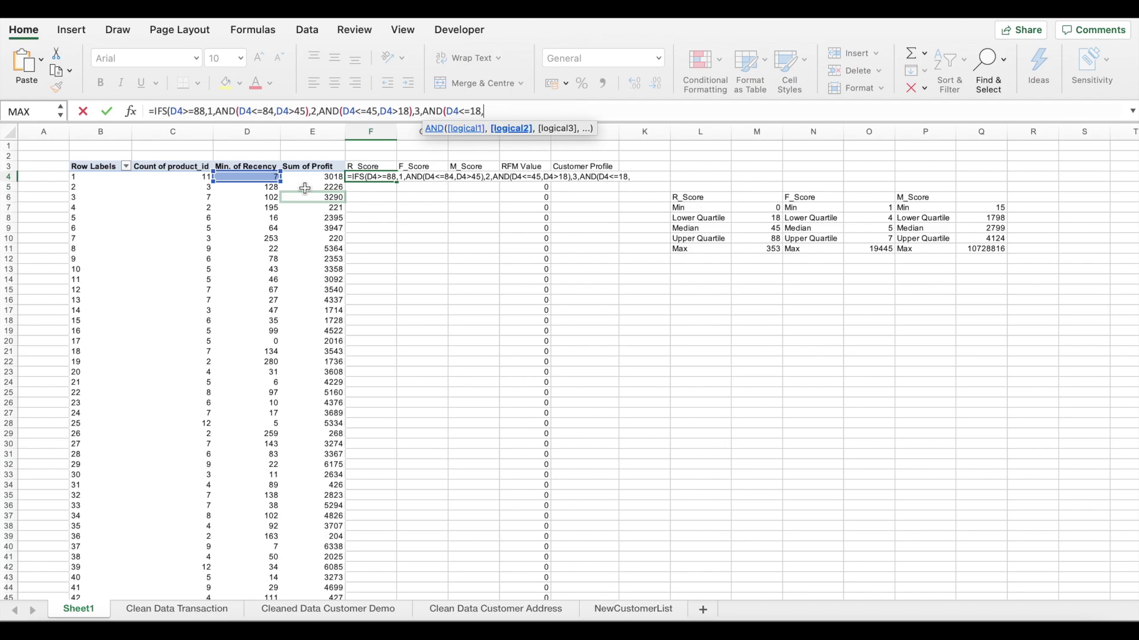
{"action": "type", "text": "D4>"}
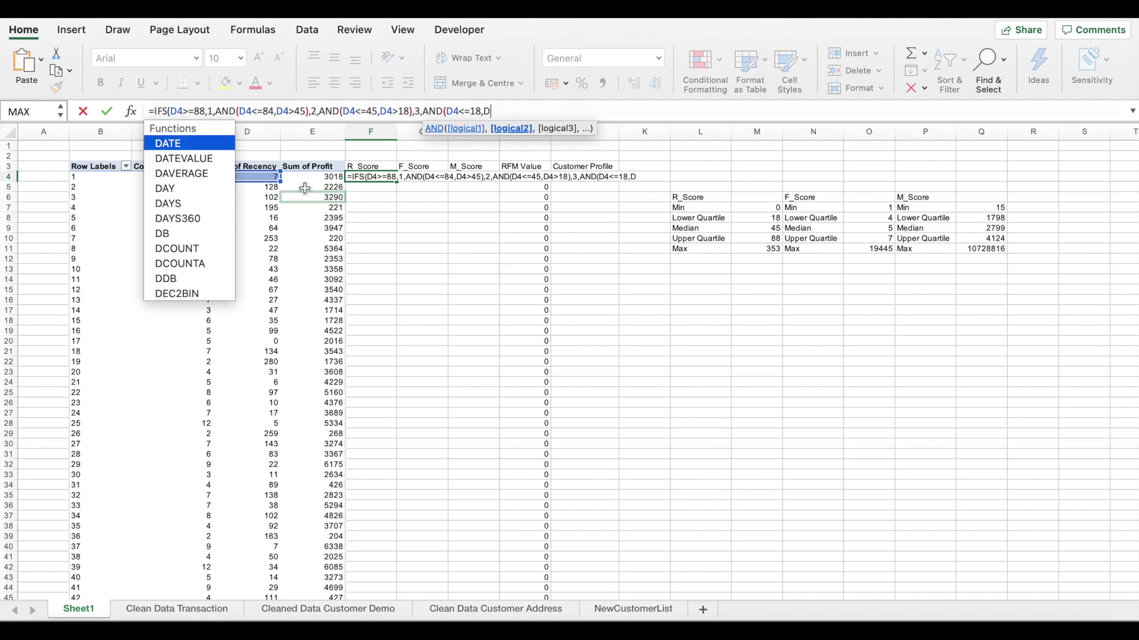
{"action": "type", "text": "0"}
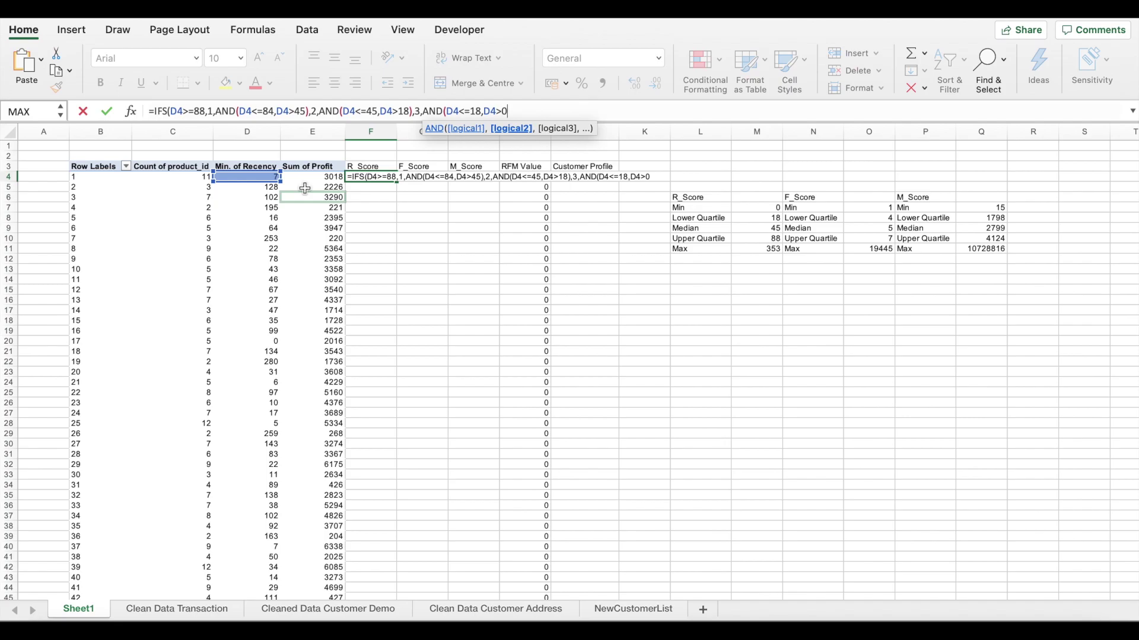
{"action": "type", "text": "),4)"}
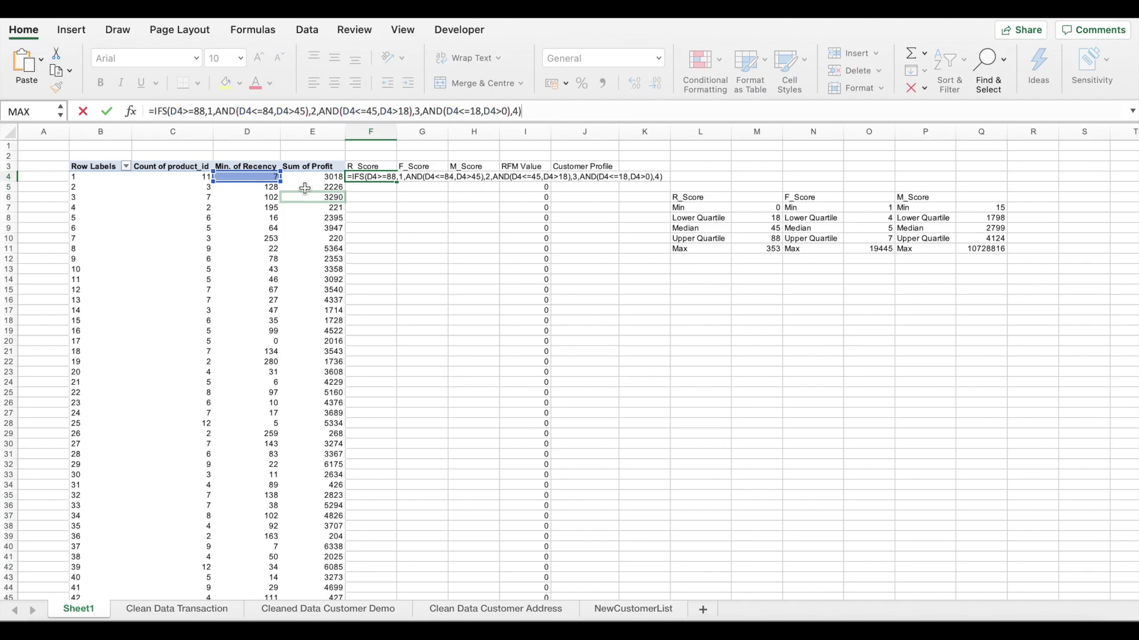
{"action": "key", "text": "Return"}
Step: Fill the R_Score formula down column F, correcting its last comparison to D4>=0, and return to F4
{"action": "left_click", "coordinate": [380, 178]}
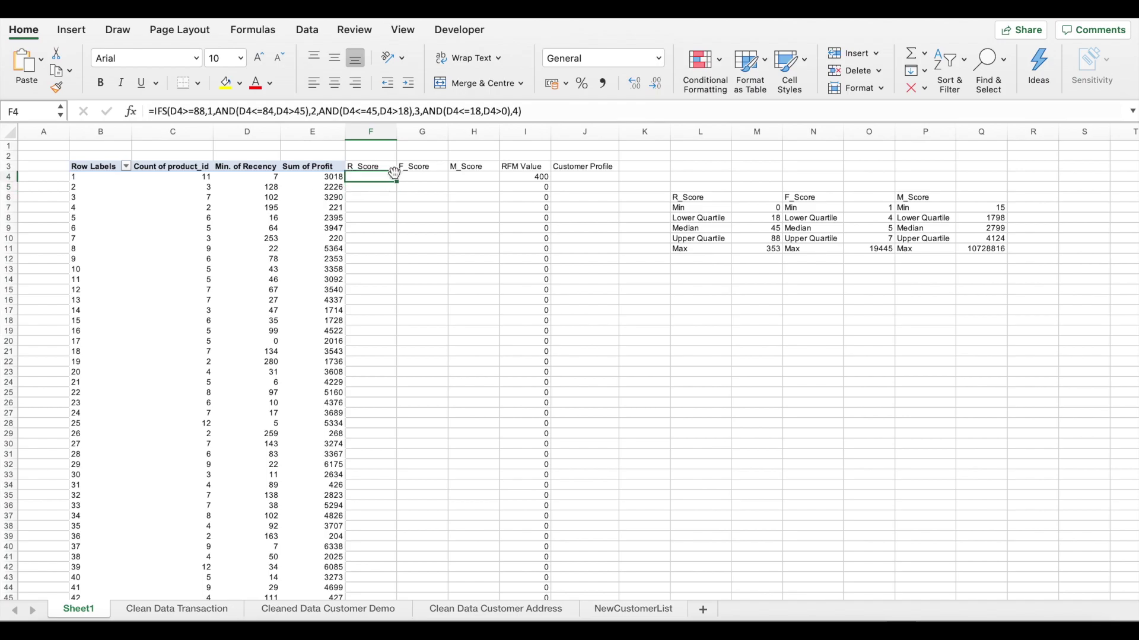
{"action": "double_click", "coordinate": [395, 183]}
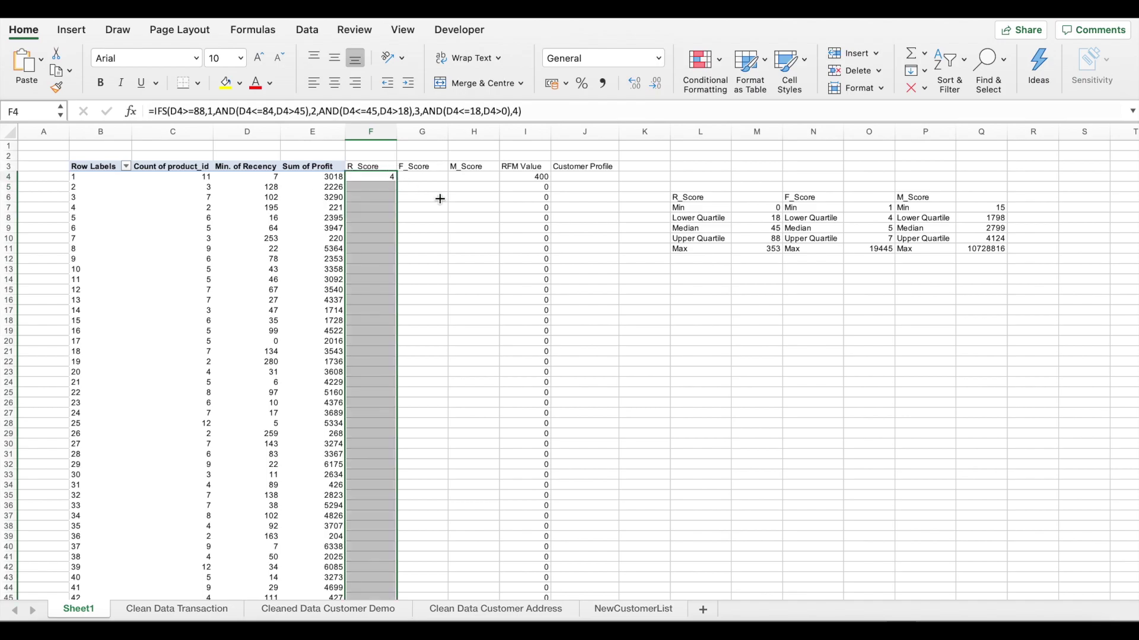
{"action": "left_click", "coordinate": [474, 259]}
{"action": "key", "text": "Up"}
{"action": "key", "text": "Up"}
{"action": "key", "text": "Left"}
{"action": "key", "text": "Up"}
{"action": "key", "text": "Up"}
{"action": "key", "text": "Up"}
{"action": "key", "text": "Left"}
{"action": "key", "text": "Up"}
{"action": "key", "text": "Up"}
{"action": "key", "text": "Up"}
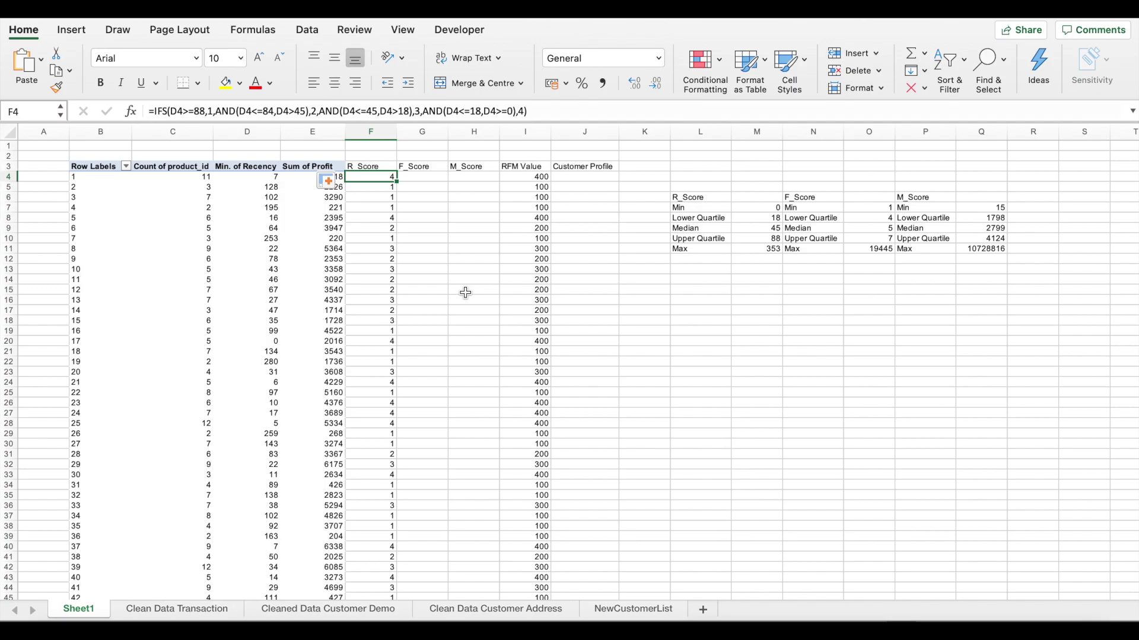
Step: Copy the R_Score formula into G4, point it at C4, and make the first condition C4>=7 with score 4
{"action": "key", "text": "Right"}
{"action": "key", "text": "ctrl+v"}
{"action": "key", "text": "F2"}
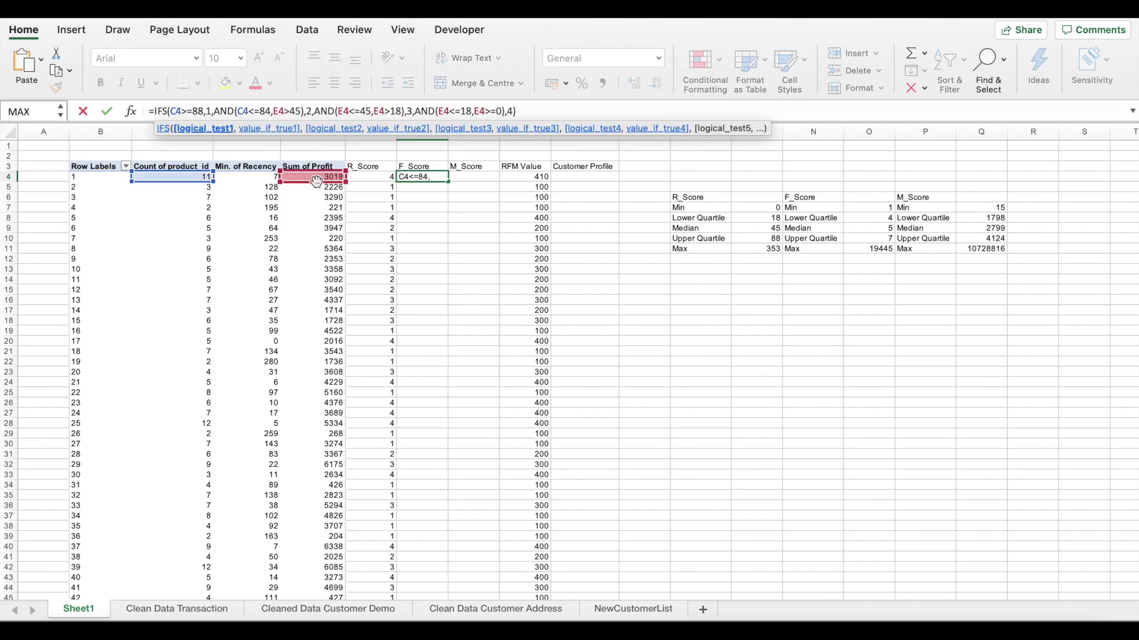
{"action": "key", "text": "BackSpace"}
{"action": "key", "text": "BackSpace"}
{"action": "key", "text": "Delete"}
{"action": "type", "text": "7,4"}
Step: Set the upper limit of the second condition in G4 to C4<=7
{"action": "key", "text": "Right"}
{"action": "key", "text": "Right"}
{"action": "key", "text": "Right"}
{"action": "key", "text": "Right"}
{"action": "key", "text": "Right"}
{"action": "key", "text": "Right"}
{"action": "key", "text": "Right"}
{"action": "key", "text": "Right"}
{"action": "key", "text": "Right"}
{"action": "key", "text": "Delete"}
{"action": "key", "text": "Delete"}
{"action": "type", "text": "7"}
Step: Set the second condition's lower limit in G4 to C4>5 and its score to 3
{"action": "key", "text": "Right"}
{"action": "key", "text": "Right"}
{"action": "key", "text": "Right"}
{"action": "key", "text": "Right"}
{"action": "key", "text": "Delete"}
{"action": "key", "text": "Right"}
{"action": "key", "text": "Right"}
{"action": "key", "text": "Right"}
{"action": "key", "text": "Delete"}
{"action": "type", "text": "3"}
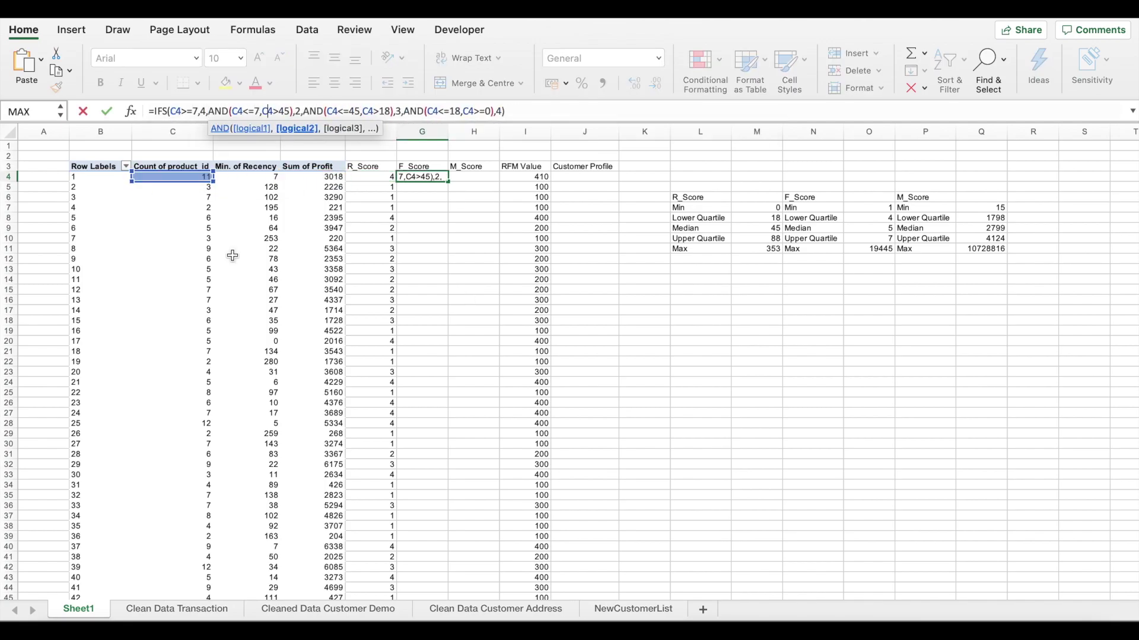
Step: Set the third condition in G4 to C4<=5 and C4>4 with score 2, and the last condition's upper limit to 4
{"action": "key", "text": "Right"}
{"action": "key", "text": "Right"}
{"action": "key", "text": "Right"}
{"action": "key", "text": "Right"}
{"action": "key", "text": "Right"}
{"action": "key", "text": "Right"}
{"action": "key", "text": "Right"}
{"action": "key", "text": "Right"}
{"action": "key", "text": "Right"}
{"action": "key", "text": "Delete"}
{"action": "key", "text": "Right"}
{"action": "key", "text": "Right"}
{"action": "key", "text": "Right"}
{"action": "key", "text": "Right"}
{"action": "key", "text": "Delete"}
{"action": "key", "text": "Delete"}
{"action": "type", "text": "4"}
{"action": "key", "text": "BackSpace"}
{"action": "key", "text": "BackSpace"}
{"action": "type", "text": "4"}
Step: Set the last condition's score in G4 to 1 and fill the formula down the F_Score column
{"action": "key", "text": "Right"}
{"action": "key", "text": "Right"}
{"action": "key", "text": "Right"}
{"action": "key", "text": "Right"}
{"action": "key", "text": "Right"}
{"action": "key", "text": "Right"}
{"action": "key", "text": "Right"}
{"action": "key", "text": "Right"}
{"action": "key", "text": "Delete"}
{"action": "type", "text": "1"}
{"action": "key", "text": "ctrl+Return"}
{"action": "double_click", "coordinate": [448, 182]}
Step: Copy the IFS scoring formula into H4 and set its first condition to E4>=4124 with score 4
{"action": "key", "text": "Right"}
{"action": "key", "text": "ctrl+v"}
{"action": "key", "text": "F2"}
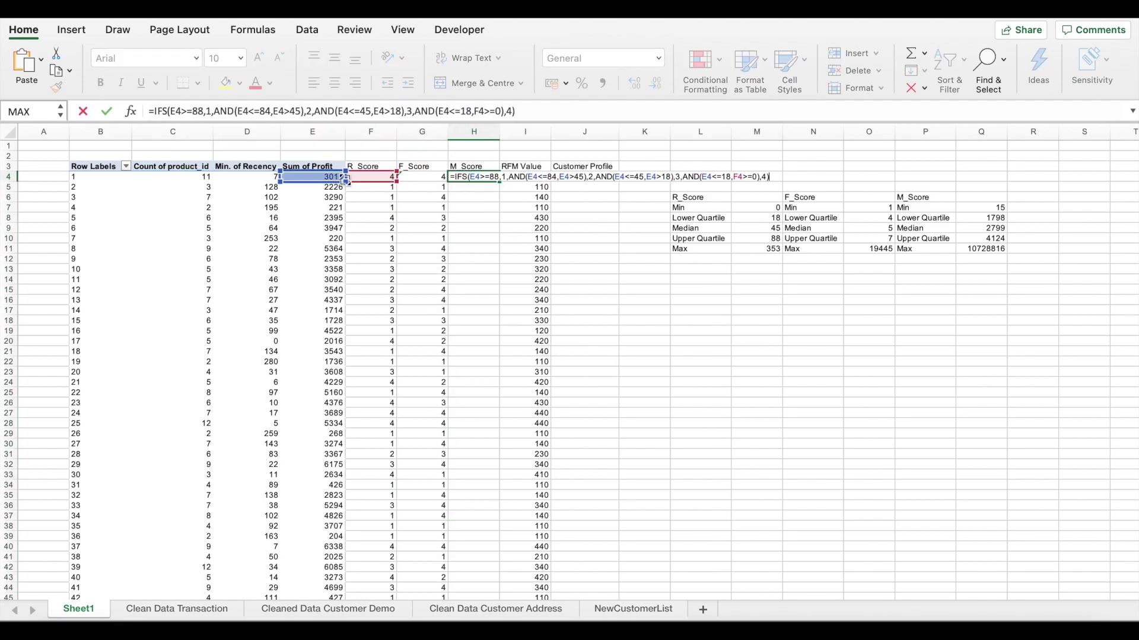
{"action": "key", "text": "BackSpace"}
{"action": "key", "text": "BackSpace"}
{"action": "type", "text": "4124"}
{"action": "key", "text": "Right"}
{"action": "key", "text": "Delete"}
{"action": "type", "text": "4"}
Step: Set the upper limit of the second condition in H4 to E4<=4124
{"action": "key", "text": "Right"}
{"action": "key", "text": "Right"}
{"action": "key", "text": "Right"}
{"action": "key", "text": "Right"}
{"action": "key", "text": "Right"}
{"action": "key", "text": "Right"}
{"action": "key", "text": "Right"}
{"action": "key", "text": "Right"}
{"action": "key", "text": "Right"}
{"action": "key", "text": "Delete"}
{"action": "key", "text": "Delete"}
{"action": "type", "text": "4124"}
Step: Set the second condition's lower limit in H4 to E4>2799 and its score to 3
{"action": "key", "text": "Right"}
{"action": "key", "text": "Right"}
{"action": "key", "text": "Right"}
{"action": "key", "text": "Right"}
{"action": "key", "text": "Delete"}
{"action": "key", "text": "Delete"}
{"action": "type", "text": "2799"}
{"action": "key", "text": "Right"}
{"action": "key", "text": "Right"}
{"action": "key", "text": "Delete"}
{"action": "key", "text": "3"}
Step: Set the upper limit of the third condition in H4 to E4<=2799
{"action": "key", "text": "Right"}
{"action": "key", "text": "Right"}
{"action": "key", "text": "Right"}
{"action": "key", "text": "Right"}
{"action": "key", "text": "Right"}
{"action": "key", "text": "Right"}
{"action": "key", "text": "Right"}
{"action": "key", "text": "Right"}
{"action": "key", "text": "Right"}
{"action": "key", "text": "Delete"}
{"action": "key", "text": "Delete"}
{"action": "key", "text": "2"}
{"action": "key", "text": "7"}
{"action": "key", "text": "9"}
{"action": "key", "text": "9"}
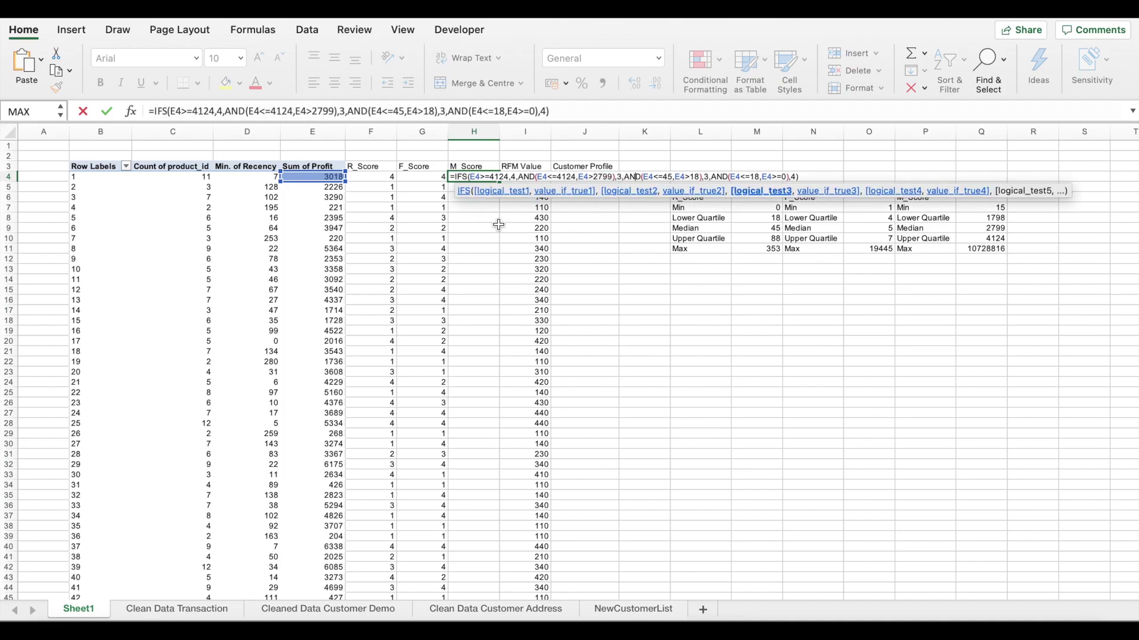
Step: Set the third condition's lower limit in H4 to E4>1798 and its score to 2
{"action": "key", "text": "Right"}
{"action": "key", "text": "Right"}
{"action": "key", "text": "Right"}
{"action": "key", "text": "Right"}
{"action": "key", "text": "Delete"}
{"action": "key", "text": "Delete"}
{"action": "key", "text": "1"}
{"action": "key", "text": "7"}
{"action": "key", "text": "9"}
{"action": "key", "text": "8"}
{"action": "key", "text": "Right"}
{"action": "key", "text": "Right"}
{"action": "key", "text": "Delete"}
{"action": "key", "text": "2"}
Step: Set the upper limit of the last condition in H4 to E4<=1798
{"action": "key", "text": "Right"}
{"action": "key", "text": "Right"}
{"action": "key", "text": "Right"}
{"action": "key", "text": "Right"}
{"action": "key", "text": "Right"}
{"action": "key", "text": "Right"}
{"action": "key", "text": "Right"}
{"action": "key", "text": "Right"}
{"action": "key", "text": "Right"}
{"action": "key", "text": "Delete"}
{"action": "key", "text": "Delete"}
{"action": "type", "text": "1798"}
Step: Set the last condition's score in H4 to 1 and fill the formula down the M_Score column
{"action": "key", "text": "Right"}
{"action": "key", "text": "Right"}
{"action": "key", "text": "Right"}
{"action": "key", "text": "Right"}
{"action": "key", "text": "Right"}
{"action": "key", "text": "Right"}
{"action": "key", "text": "Right"}
{"action": "key", "text": "Right"}
{"action": "key", "text": "Delete"}
{"action": "type", "text": "1"}
{"action": "key", "text": "ctrl+Return"}
{"action": "double_click", "coordinate": [500, 181]}
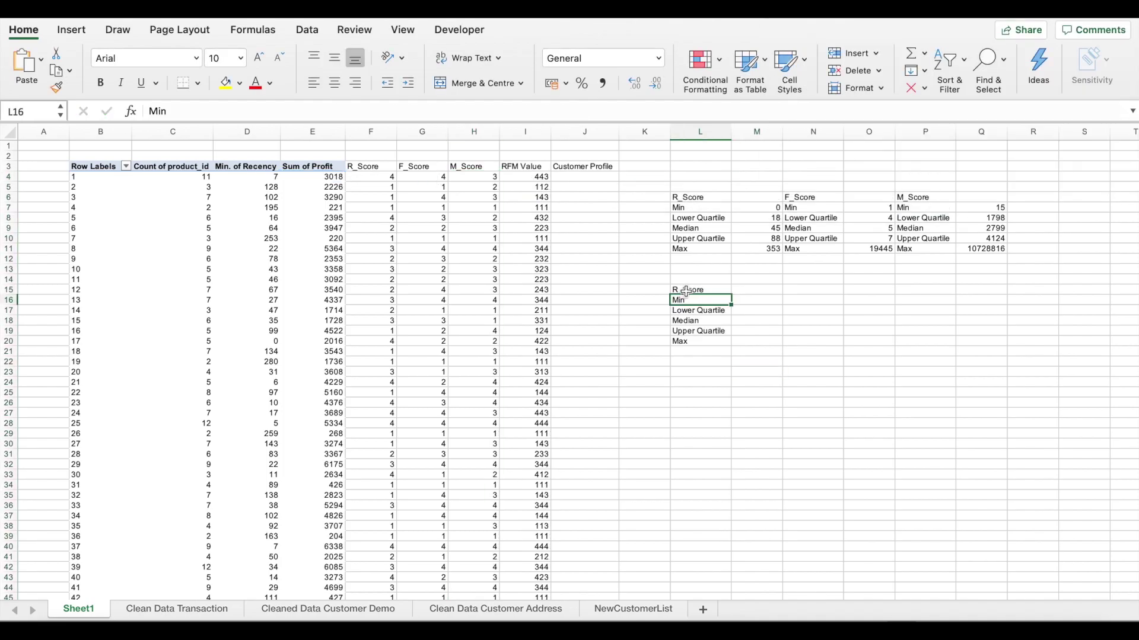
Step: Replace the heading of the second quartile table in L15 with RFM Value
{"action": "left_click", "coordinate": [687, 291]}
{"action": "double_click", "coordinate": [686, 291]}
{"action": "left_click_drag", "start_coordinate": [721, 290], "coordinate": [645, 290]}
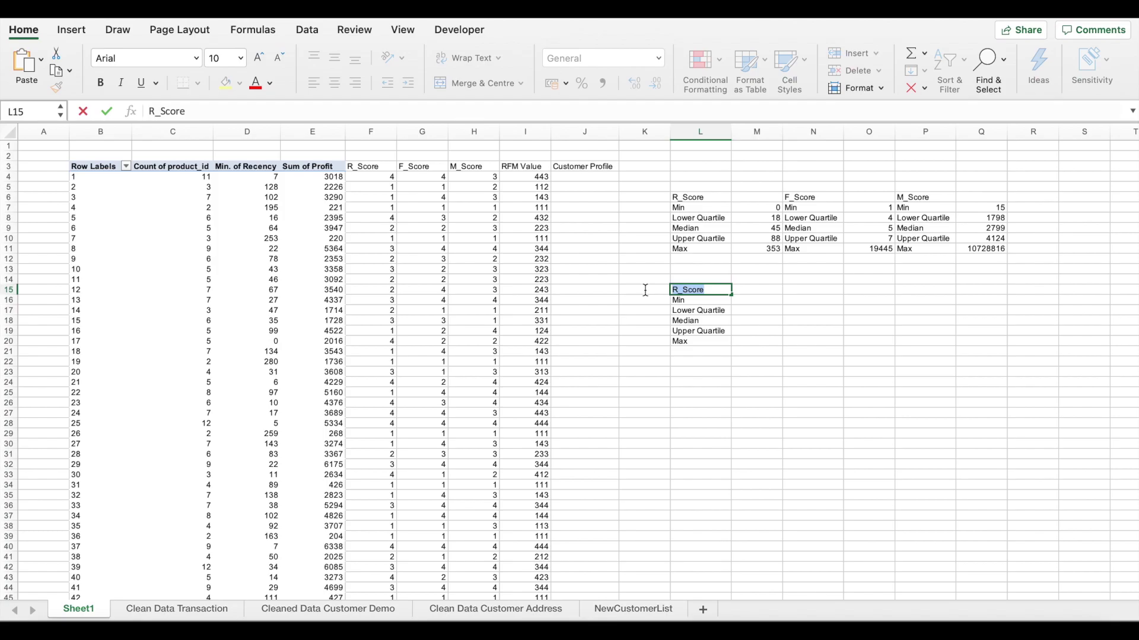
{"action": "type", "text": "RFM Value"}
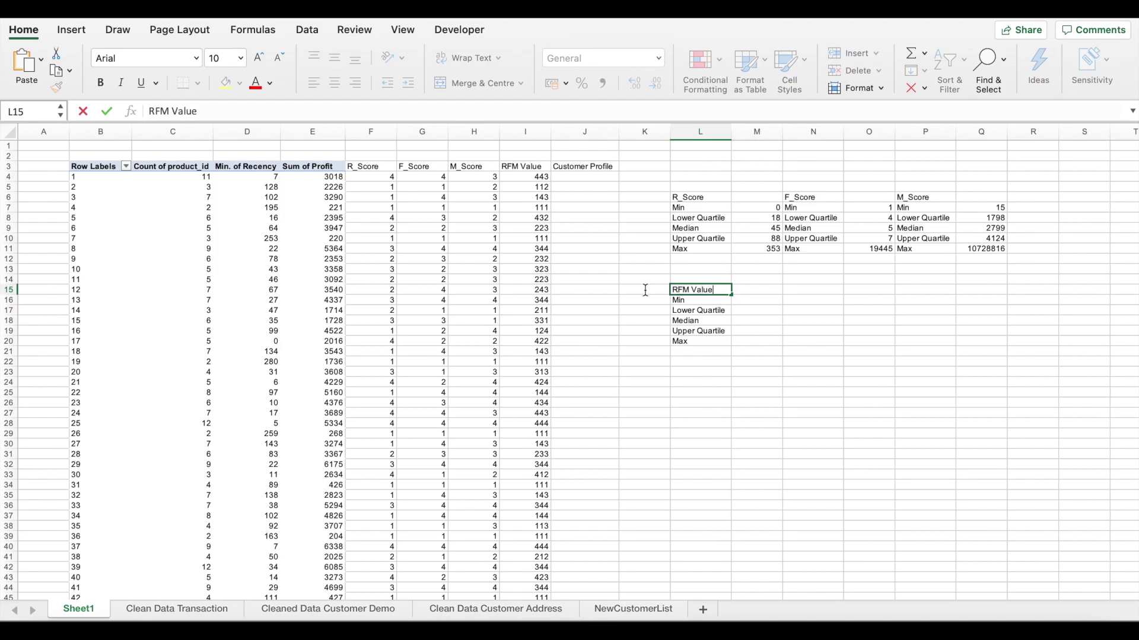
{"action": "key", "text": "Return"}
{"action": "key", "text": "Right"}
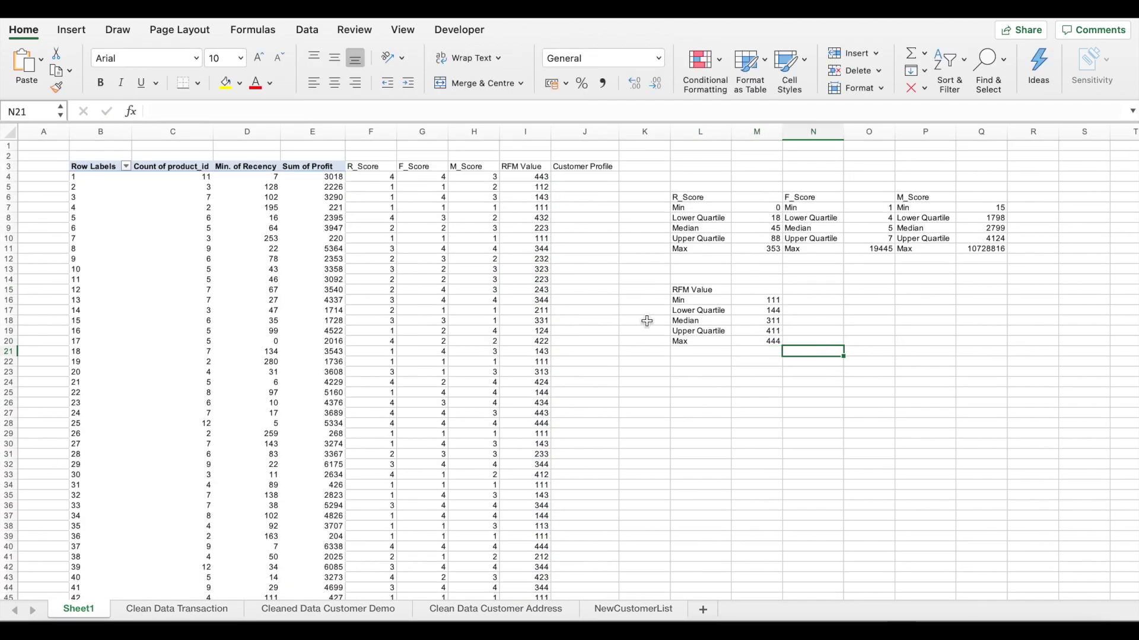
Step: Label the RFM quartiles in column N: Platinum Customer in N19, Silver Customer in N18 and Gold Customer in N17
{"action": "key", "text": "Up"}
{"action": "key", "text": "Up"}
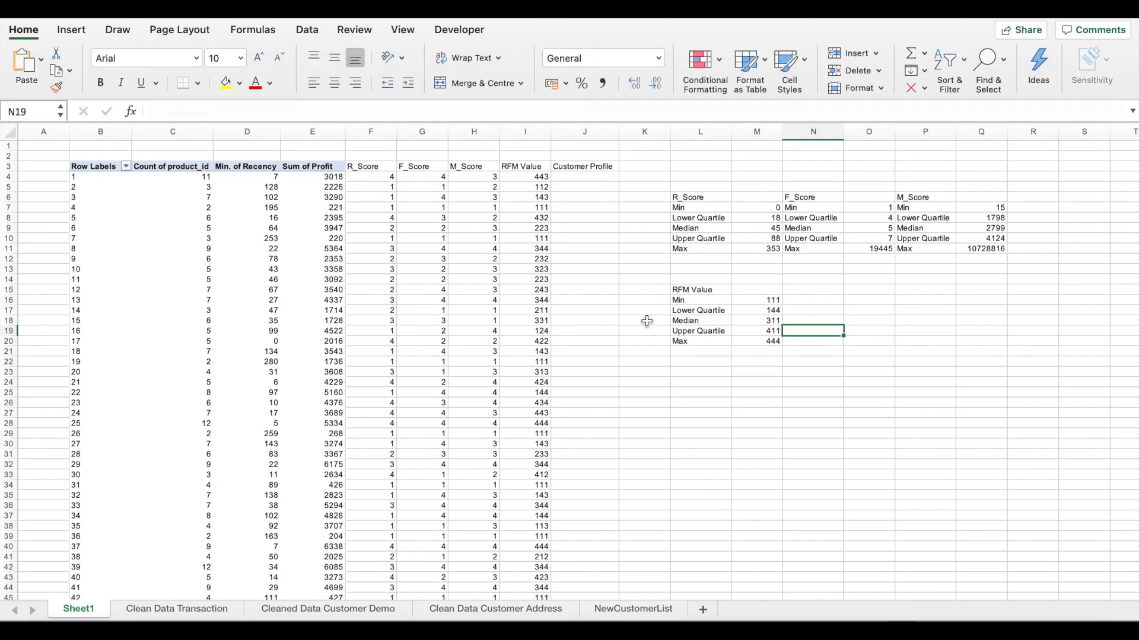
{"action": "type", "text": "Platinum Customer"}
{"action": "key", "text": "Up"}
{"action": "type", "text": "Silver Customer"}
{"action": "key", "text": "Up"}
{"action": "type", "text": "Gold Customer"}
Step: Label the minimum row of the RFM Value table Brownz Customer in N16 and autofit column N
{"action": "key", "text": "Up"}
{"action": "type", "text": "BrownZ cuSTOMER"}
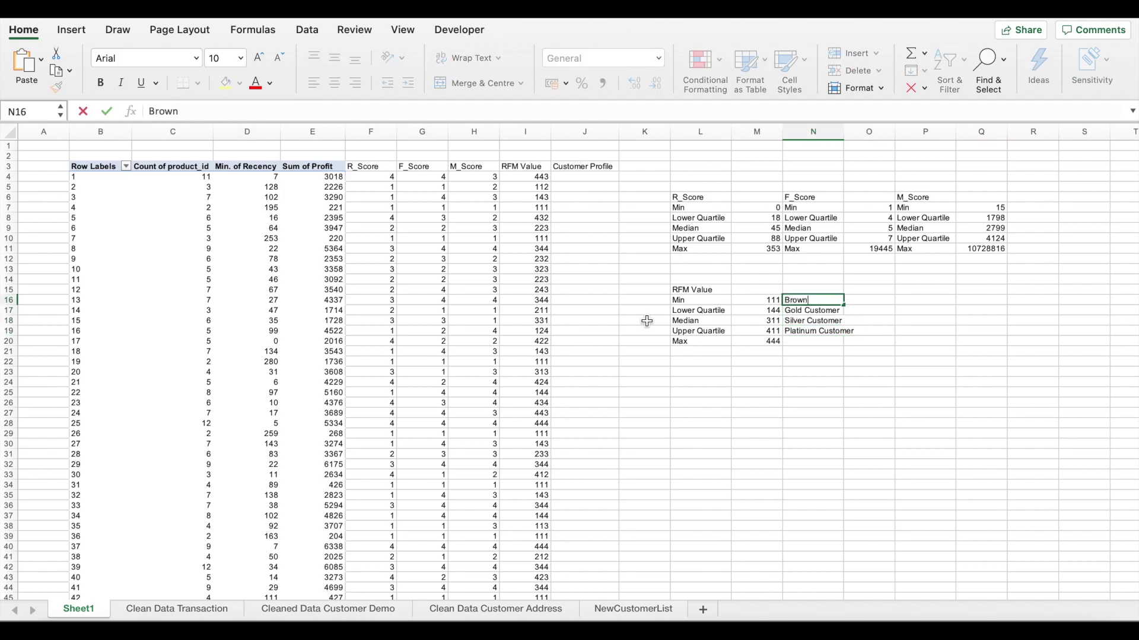
{"action": "key", "text": "BackSpace"}
{"action": "key", "text": "BackSpace"}
{"action": "key", "text": "BackSpace"}
{"action": "key", "text": "BackSpace"}
{"action": "key", "text": "BackSpace"}
{"action": "key", "text": "BackSpace"}
{"action": "key", "text": "BackSpace"}
{"action": "key", "text": "BackSpace"}
{"action": "key", "text": "BackSpace"}
{"action": "key", "text": "BackSpace"}
{"action": "type", "text": "z Customer"}
{"action": "key", "text": "Return"}
{"action": "double_click", "coordinate": [843, 132]}
Step: Enter an IFS in J4 labelling I4>=411 Platinum Customer, >311 Silver Customer, >144 Gold Customer and the rest Brownz Customer, and fill it down
{"action": "left_click", "coordinate": [586, 177]}
{"action": "key", "text": "Left"}
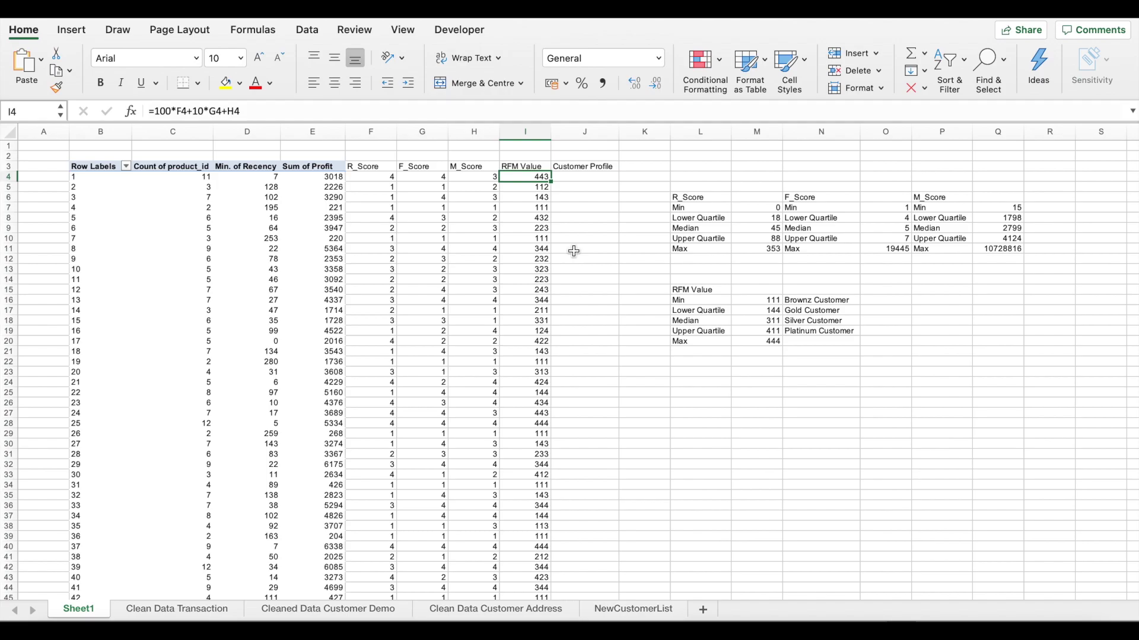
{"action": "key", "text": "Right"}
{"action": "type", "text": "="}
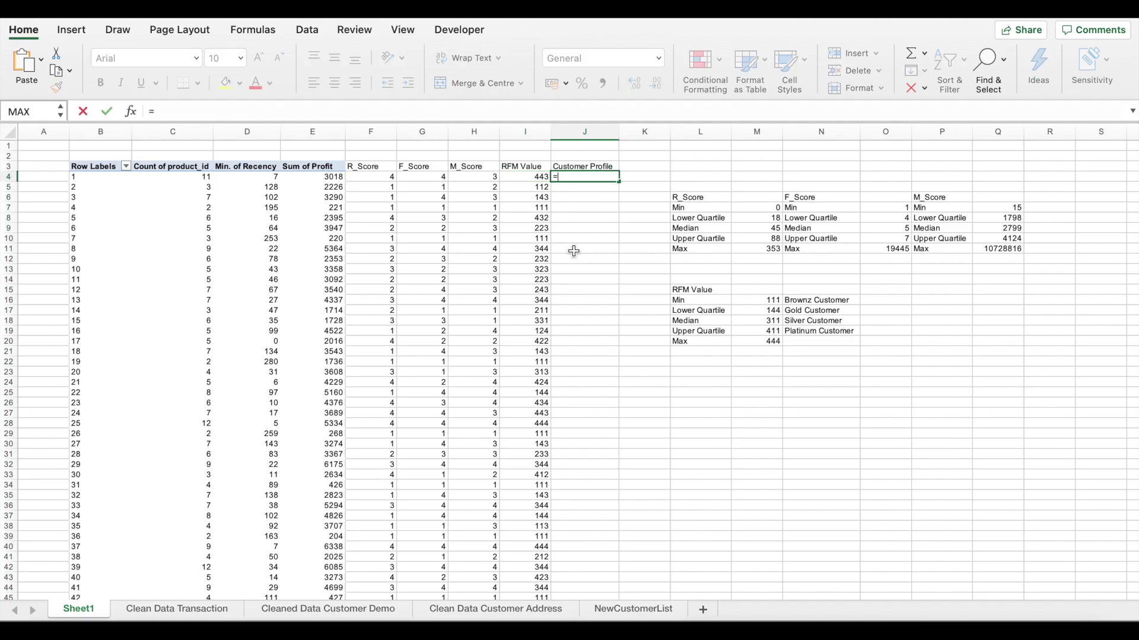
{"action": "type", "text": "IFS(I4>=411,\"Platinum Customer\",AND(I4<="}
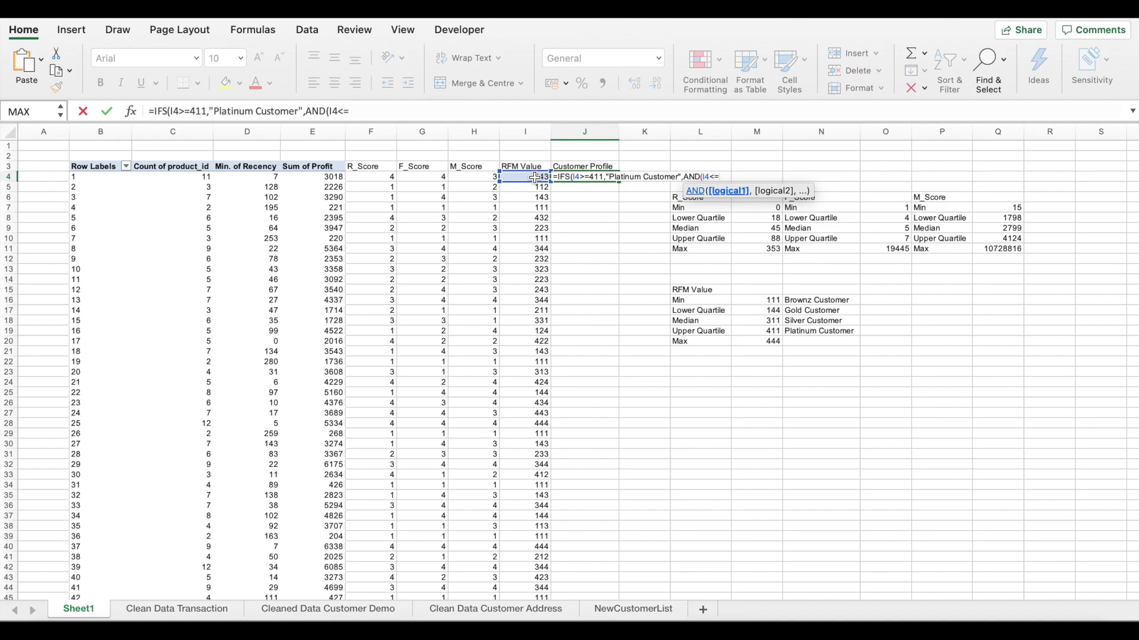
{"action": "type", "text": "411,I4>311),\"Silver Customer\",AND(I4<=311,"}
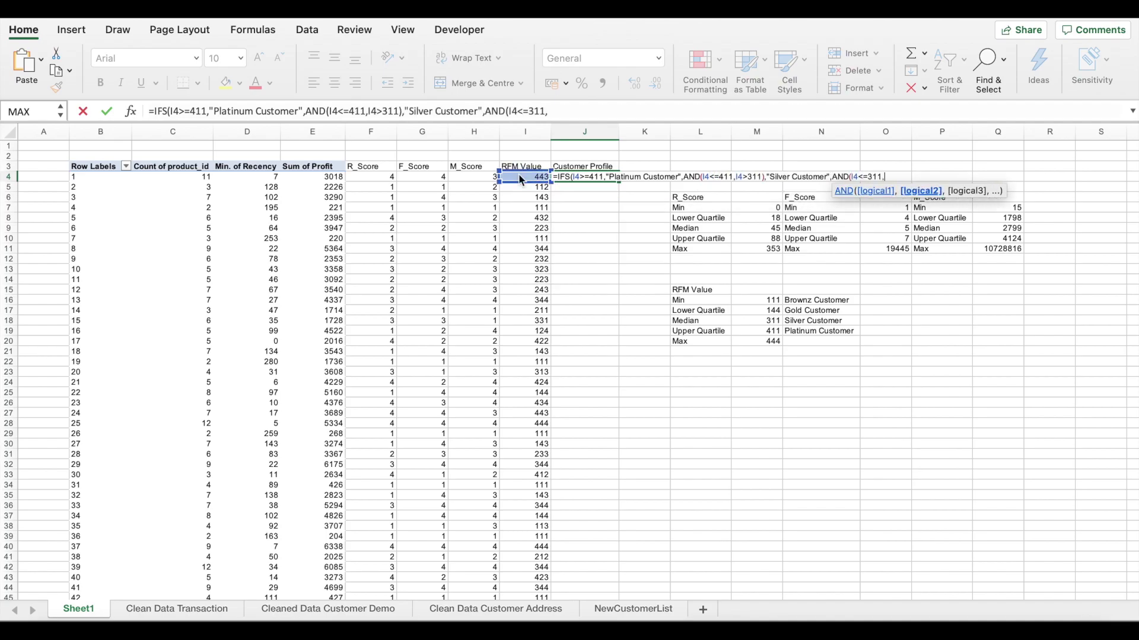
{"action": "type", "text": "I4>144),\"Gold Customer\",AND(I4>=111,I4<=144),\"Brownz Customer\")"}
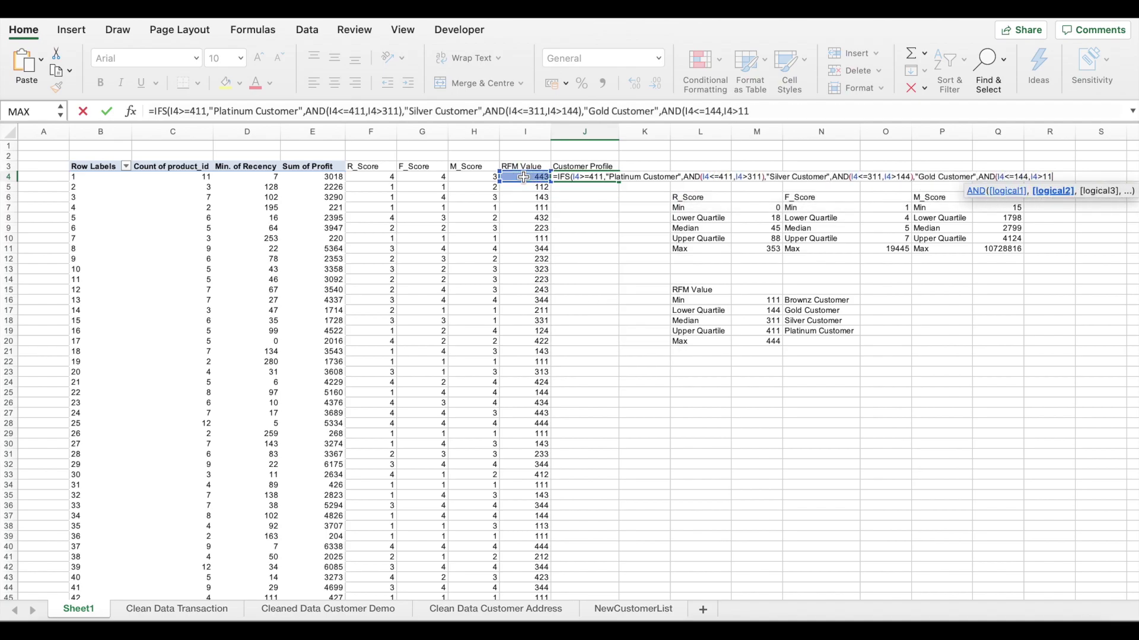
{"action": "key", "text": "Return"}
{"action": "left_click", "coordinate": [663, 239]}
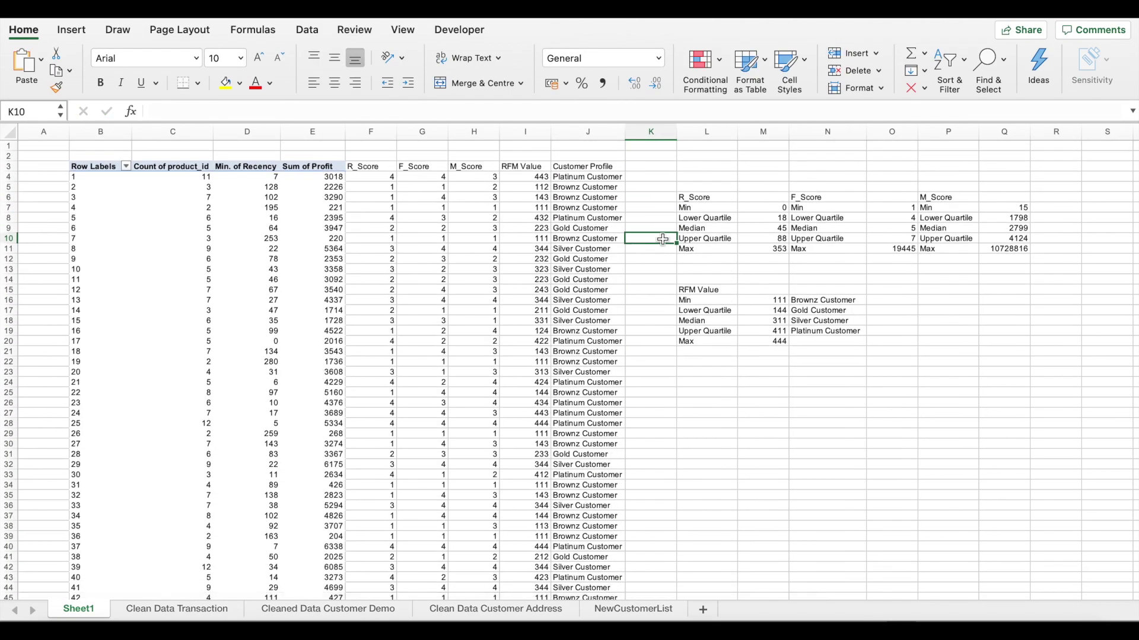
Step: Create a PivotTable on a new sheet from the RFM Value and Customer Profile columns, summing RFM Value by Customer Profile
{"action": "left_click", "coordinate": [525, 167]}
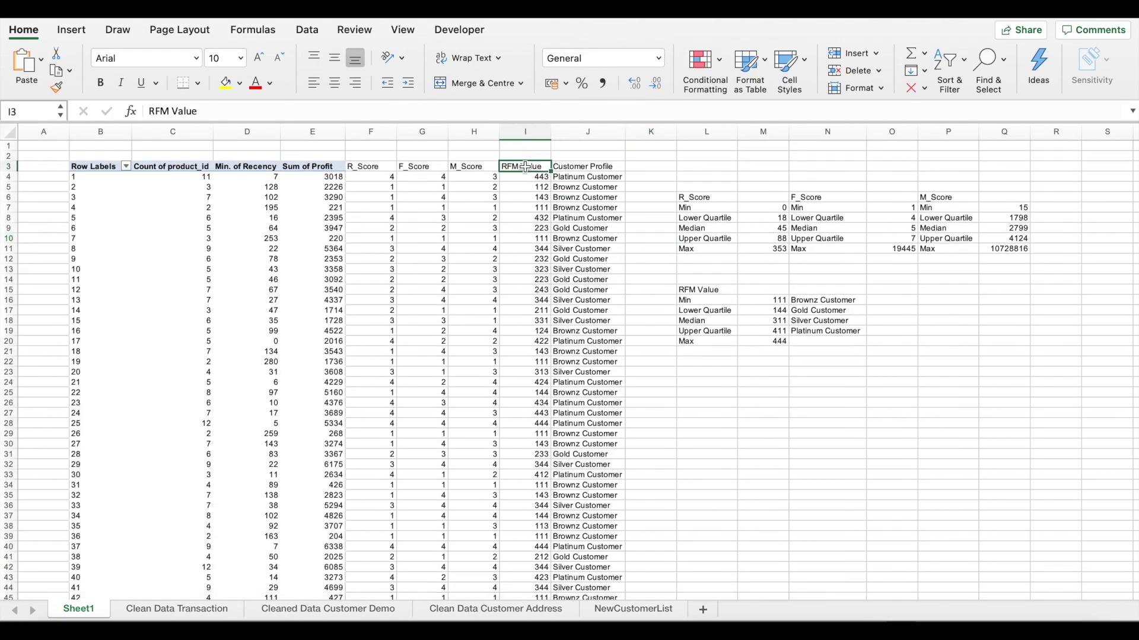
{"action": "key", "text": "ctrl+shift+Right"}
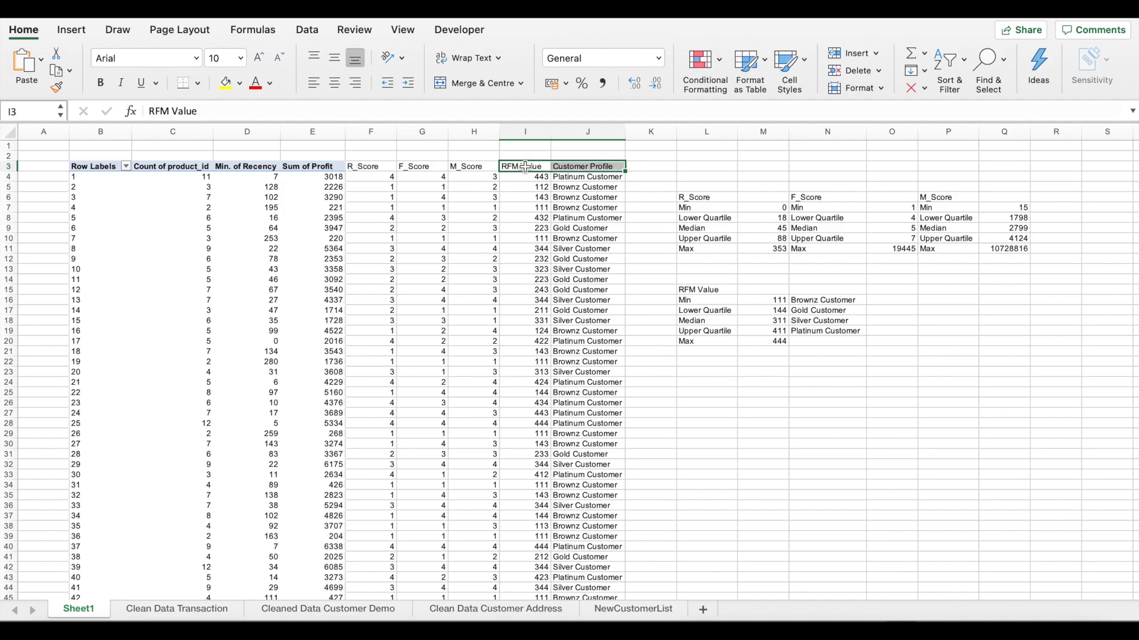
{"action": "key", "text": "ctrl+shift+Down"}
{"action": "left_click", "coordinate": [71, 30]}
{"action": "left_click", "coordinate": [27, 64]}
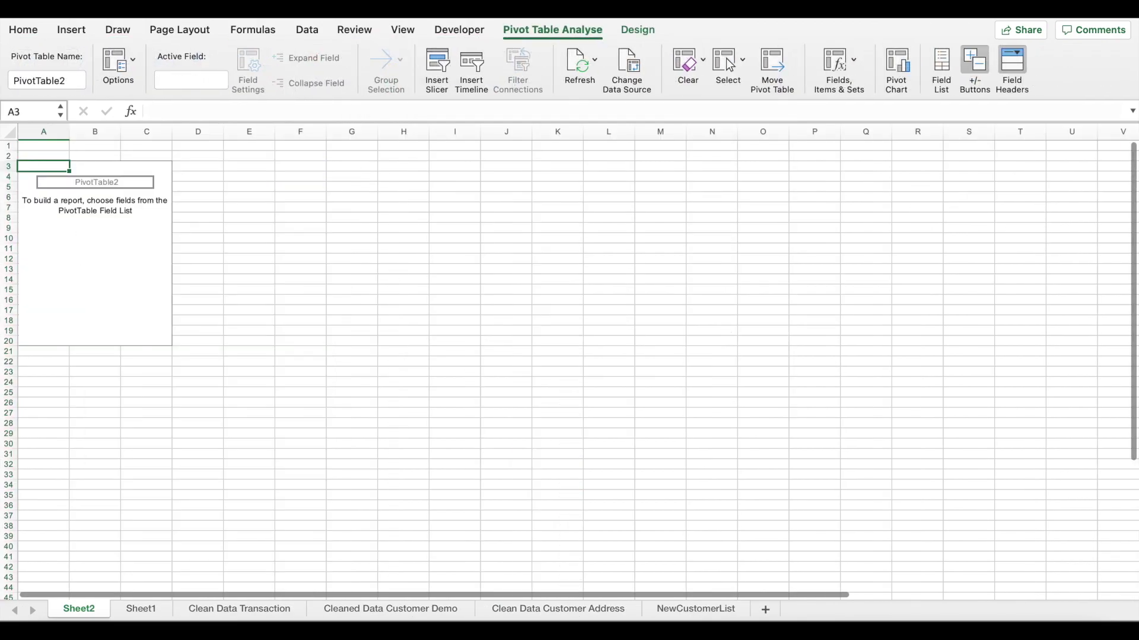
{"action": "left_click", "coordinate": [913, 217]}
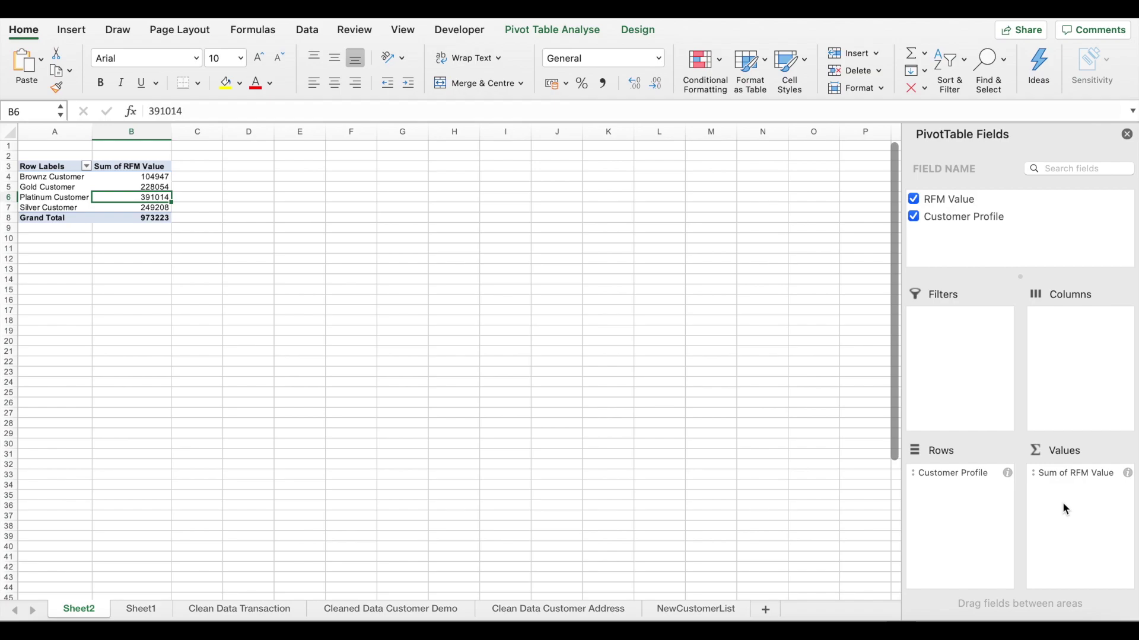
Step: Insert a clustered column PivotChart of the summed RFM Value by Customer Profile from A3:B7 and enlarge it
{"action": "left_click_drag", "start_coordinate": [45, 168], "coordinate": [111, 210]}
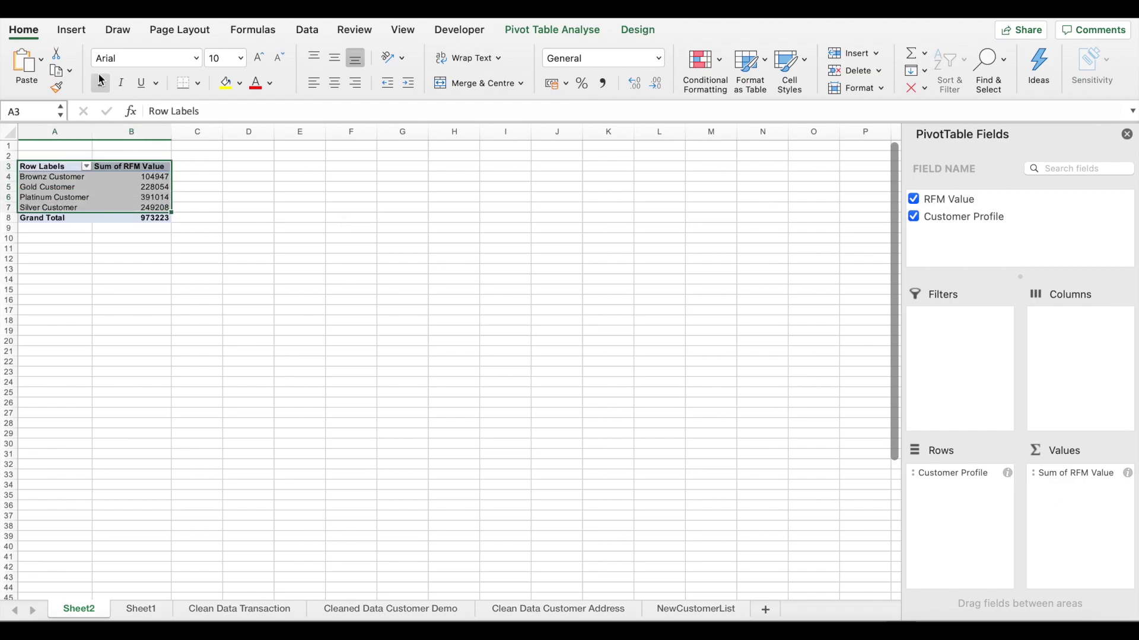
{"action": "left_click", "coordinate": [73, 30]}
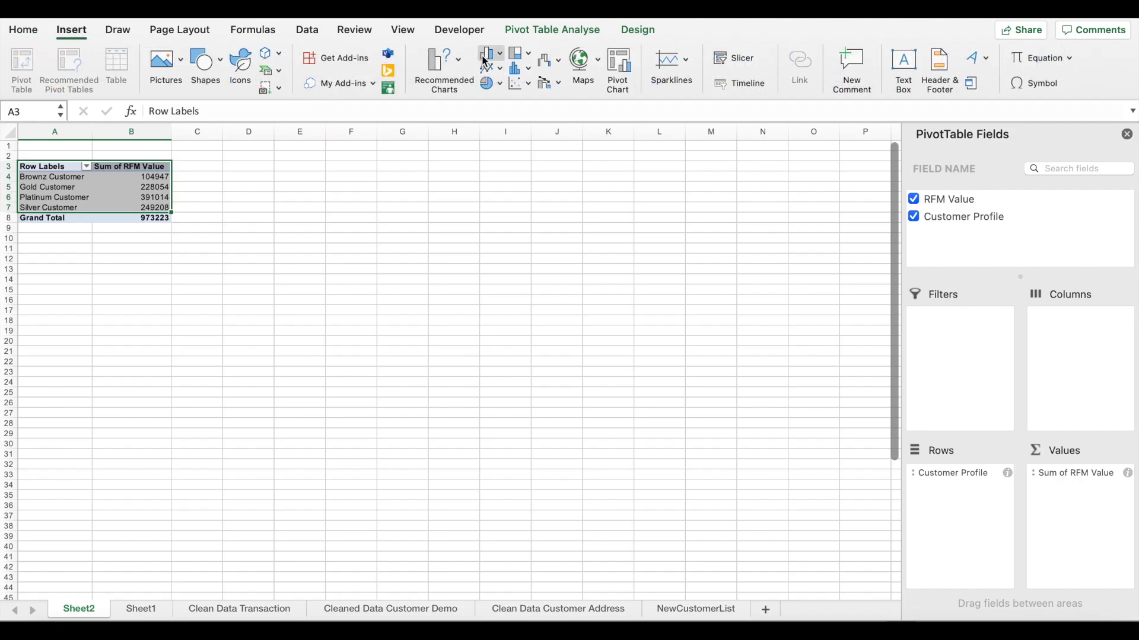
{"action": "left_click", "coordinate": [491, 54]}
{"action": "left_click", "coordinate": [518, 128]}
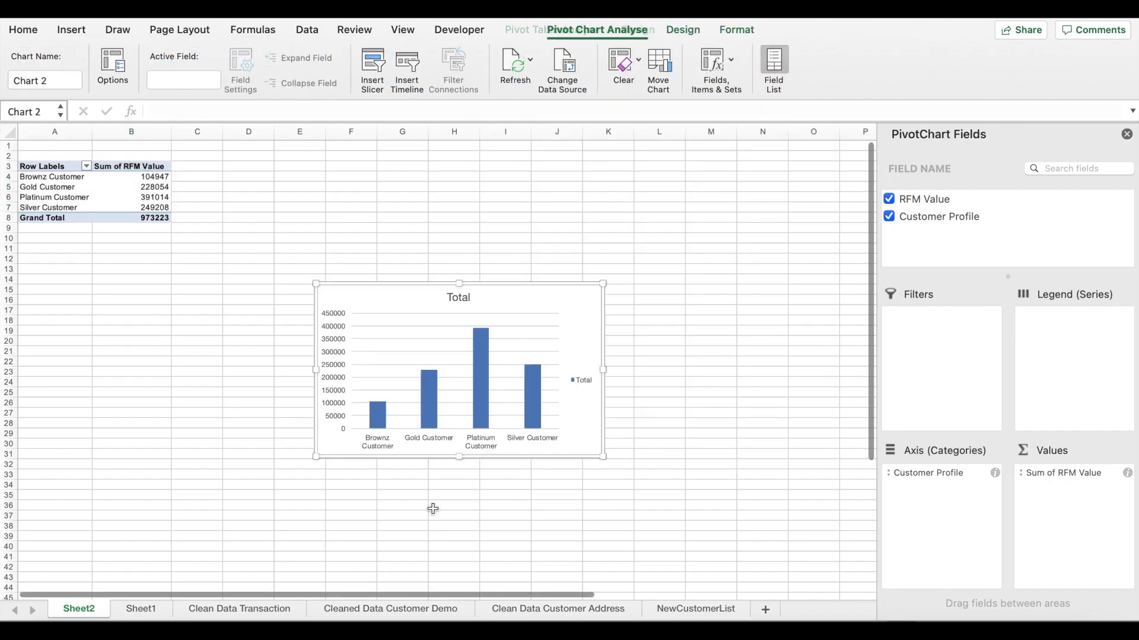
{"action": "left_click_drag", "start_coordinate": [603, 284], "coordinate": [725, 181]}
{"action": "left_click", "coordinate": [836, 219]}
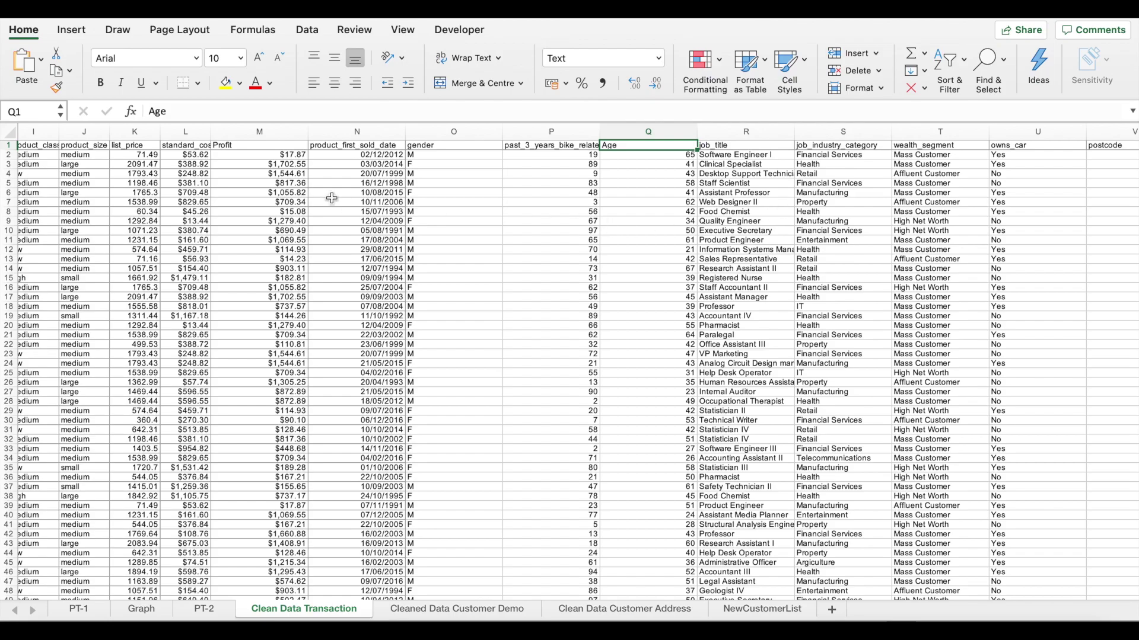
Step: Create a PivotTable on a new sheet from the Profit through wealth_segment columns of Clean Data Transaction
{"action": "left_click", "coordinate": [274, 143]}
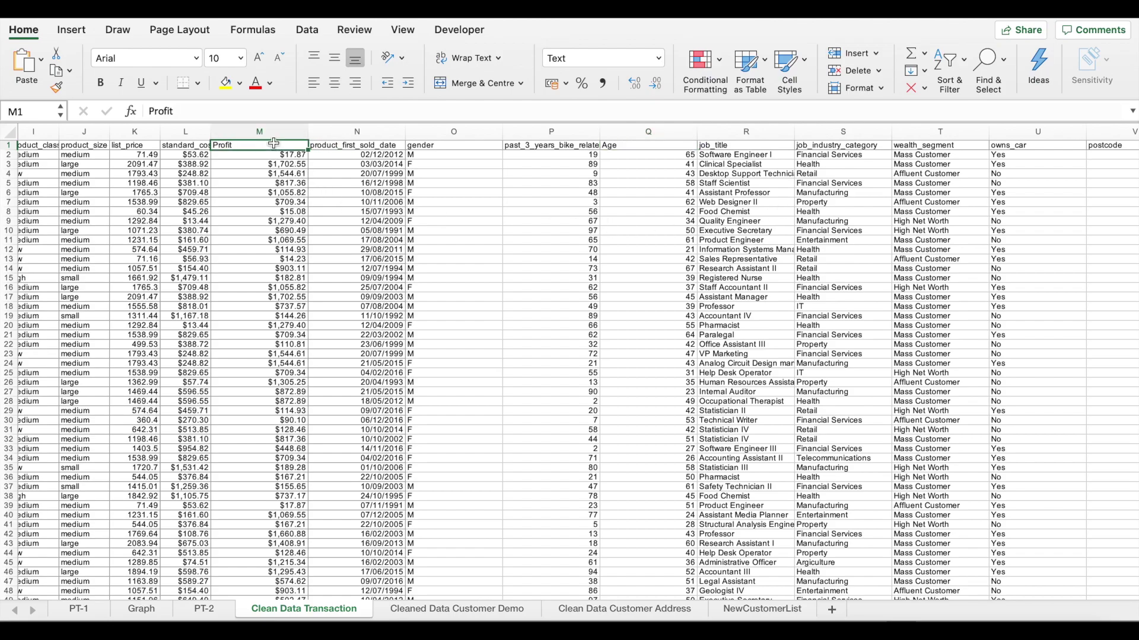
{"action": "key", "text": "shift+Right"}
{"action": "key", "text": "shift+Right"}
{"action": "key", "text": "shift+Right"}
{"action": "key", "text": "shift+Right"}
{"action": "key", "text": "shift+Right"}
{"action": "key", "text": "shift+Right"}
{"action": "key", "text": "shift+Right"}
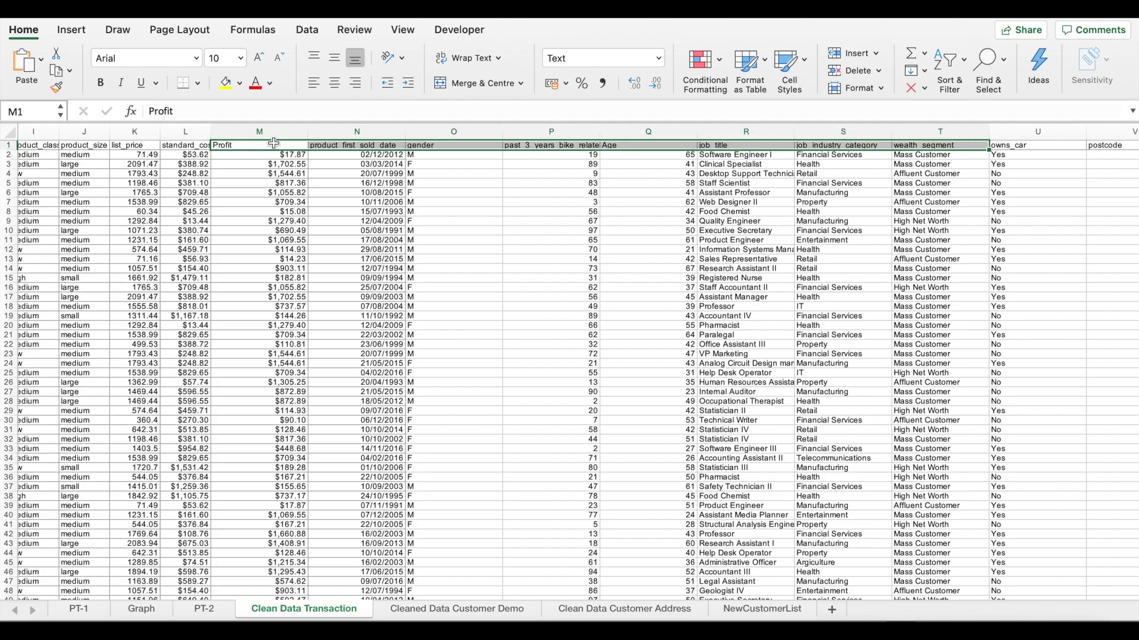
{"action": "key", "text": "ctrl+shift+Down"}
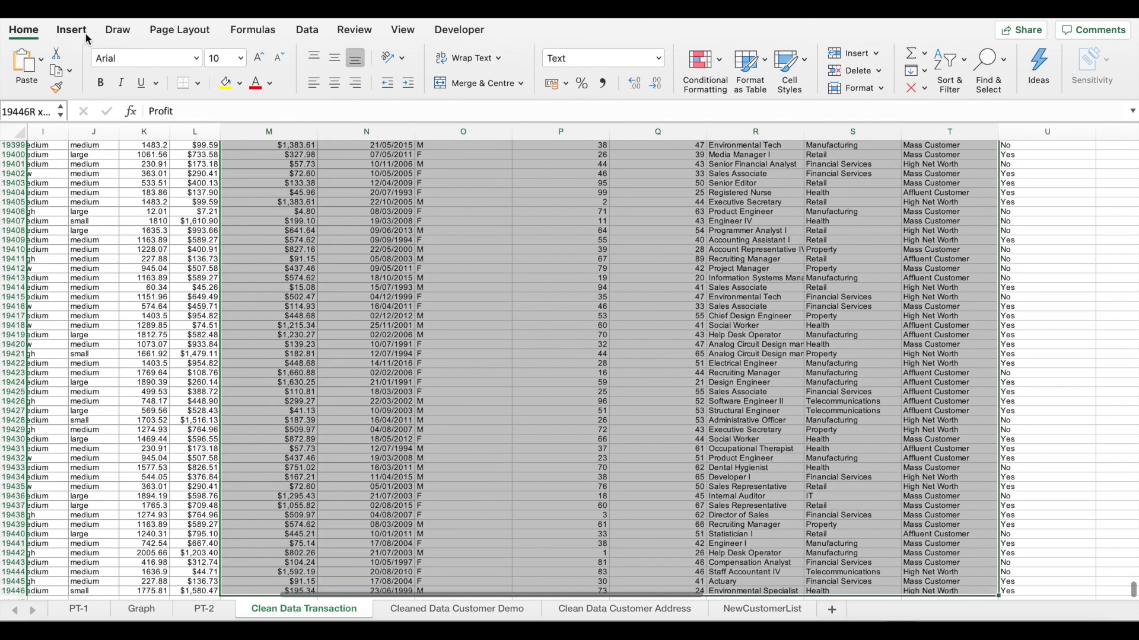
{"action": "left_click", "coordinate": [85, 36]}
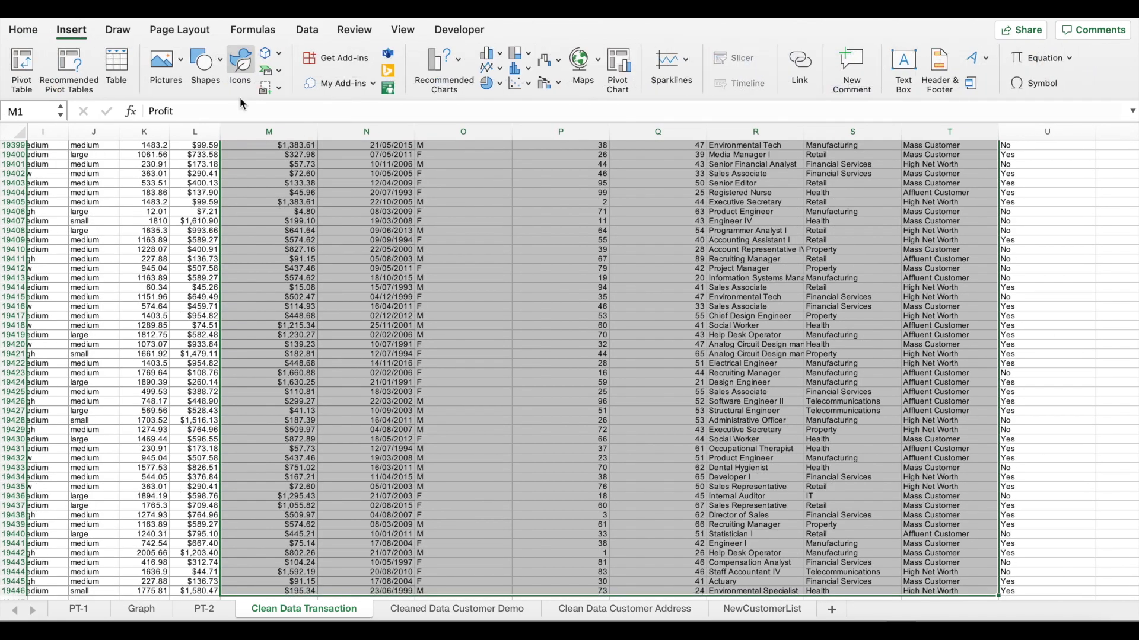
{"action": "left_click", "coordinate": [37, 68]}
{"action": "key", "text": "Return"}
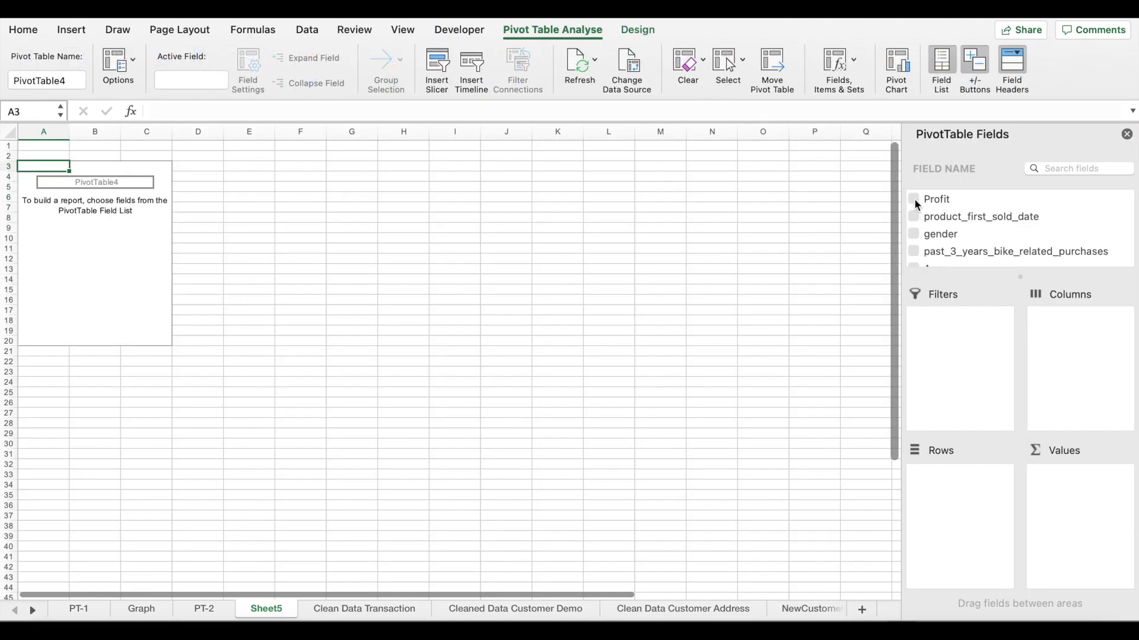
Step: Lay out the PivotTable with wealth_segment as columns, Age as rows and the sum of Profit as values
{"action": "scroll", "coordinate": [916, 204], "scroll_direction": "down", "scroll_amount": 3}
{"action": "left_click", "coordinate": [942, 260]}
{"action": "left_click_drag", "start_coordinate": [947, 268], "coordinate": [1080, 351]}
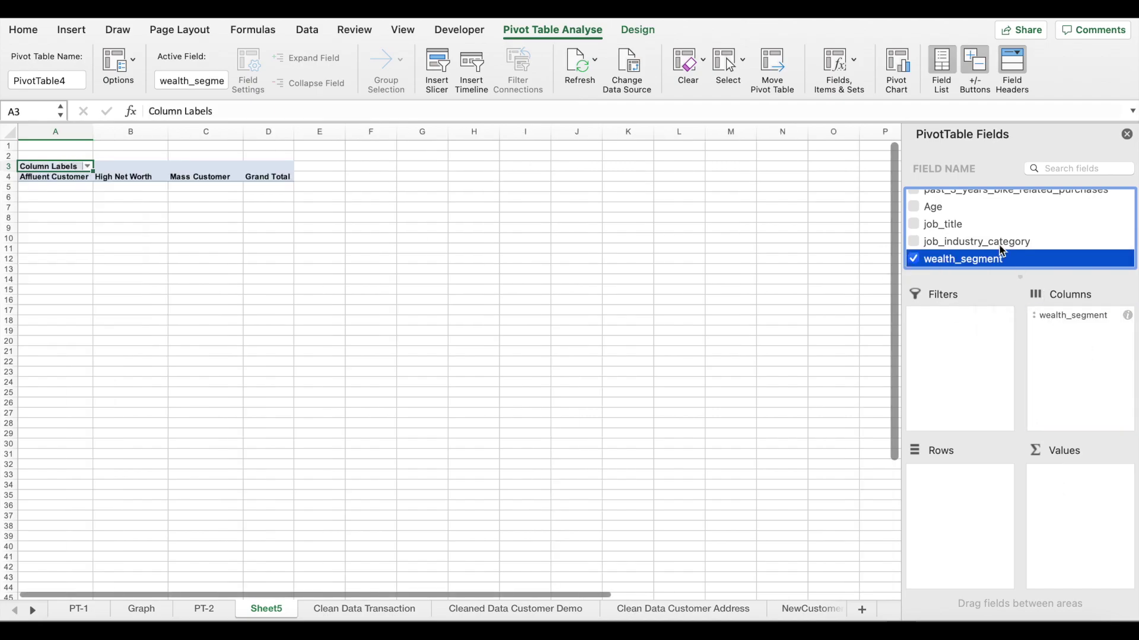
{"action": "left_click_drag", "start_coordinate": [933, 208], "coordinate": [943, 503]}
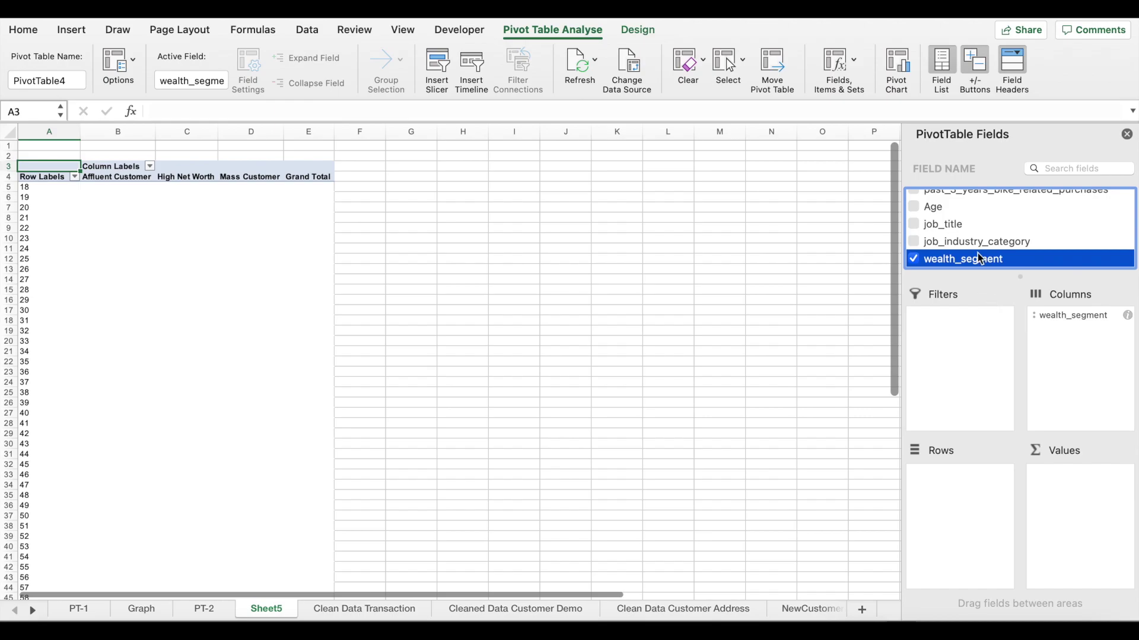
{"action": "scroll", "coordinate": [963, 197], "scroll_direction": "up", "scroll_amount": 3}
{"action": "left_click_drag", "start_coordinate": [949, 199], "coordinate": [1109, 510]}
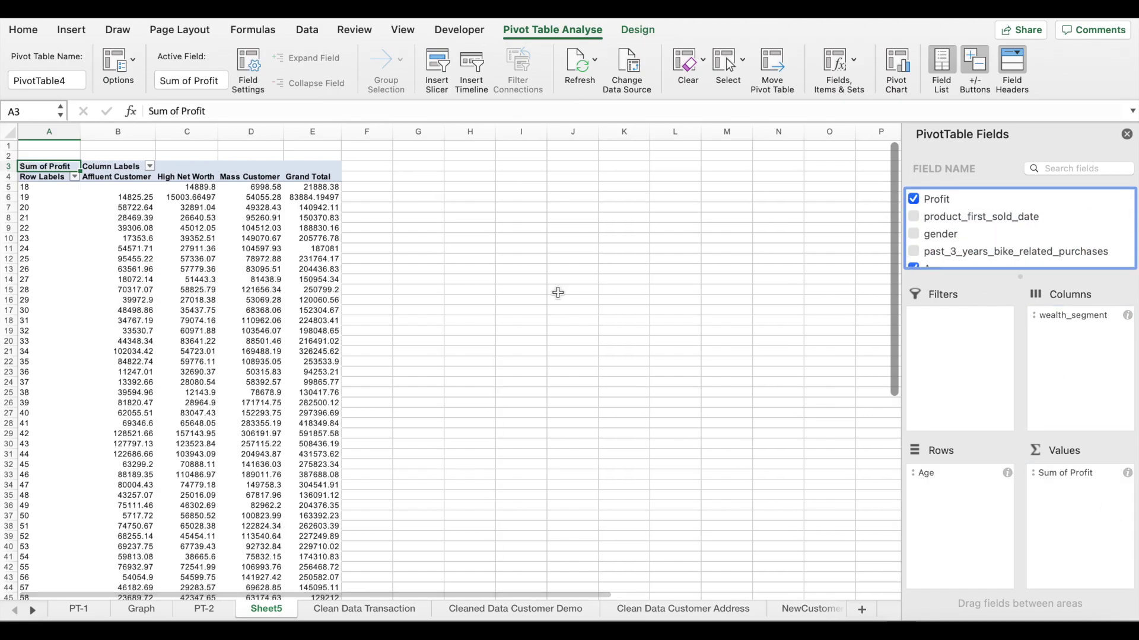
Step: Group the PivotTable's Age row labels from 18 to 89 in intervals of 10
{"action": "left_click", "coordinate": [21, 218]}
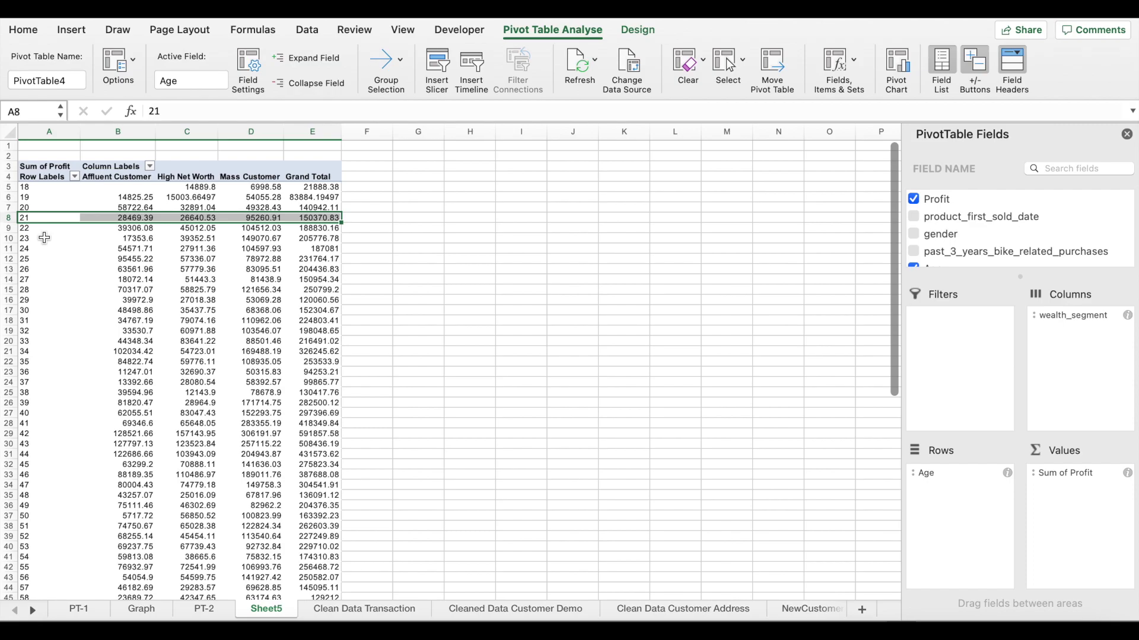
{"action": "right_click", "coordinate": [45, 238]}
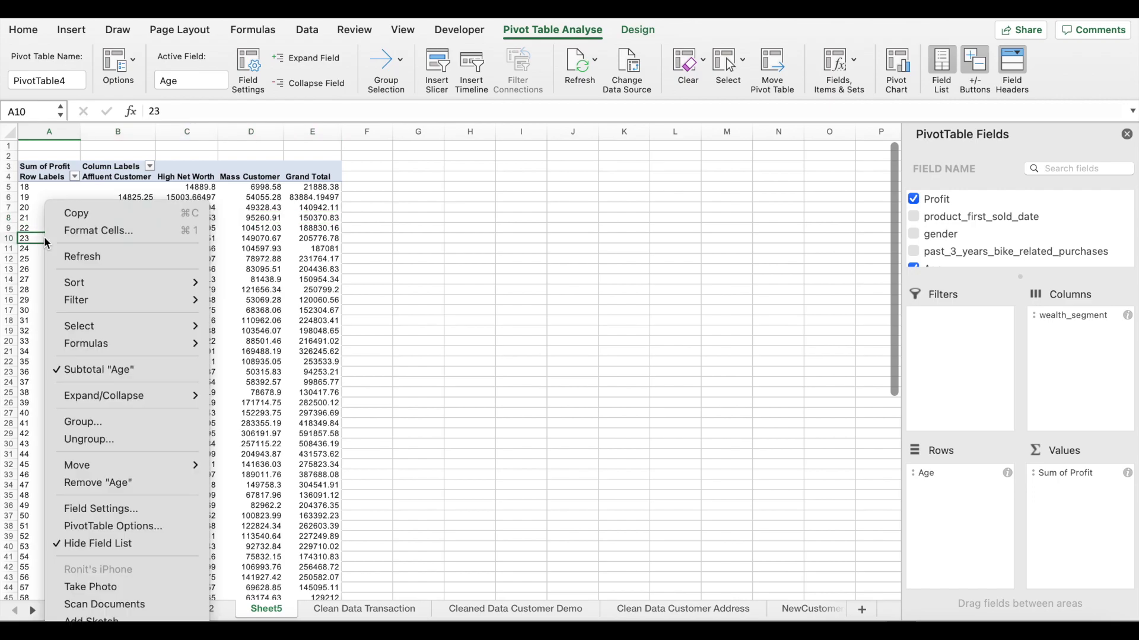
{"action": "left_click", "coordinate": [83, 421]}
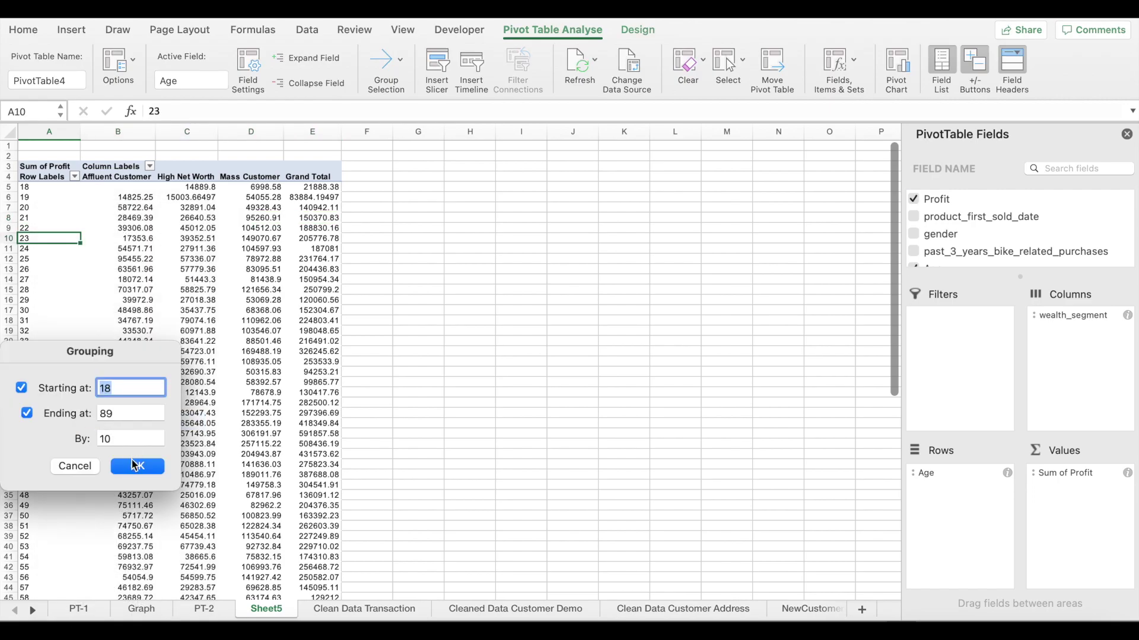
{"action": "left_click", "coordinate": [134, 471]}
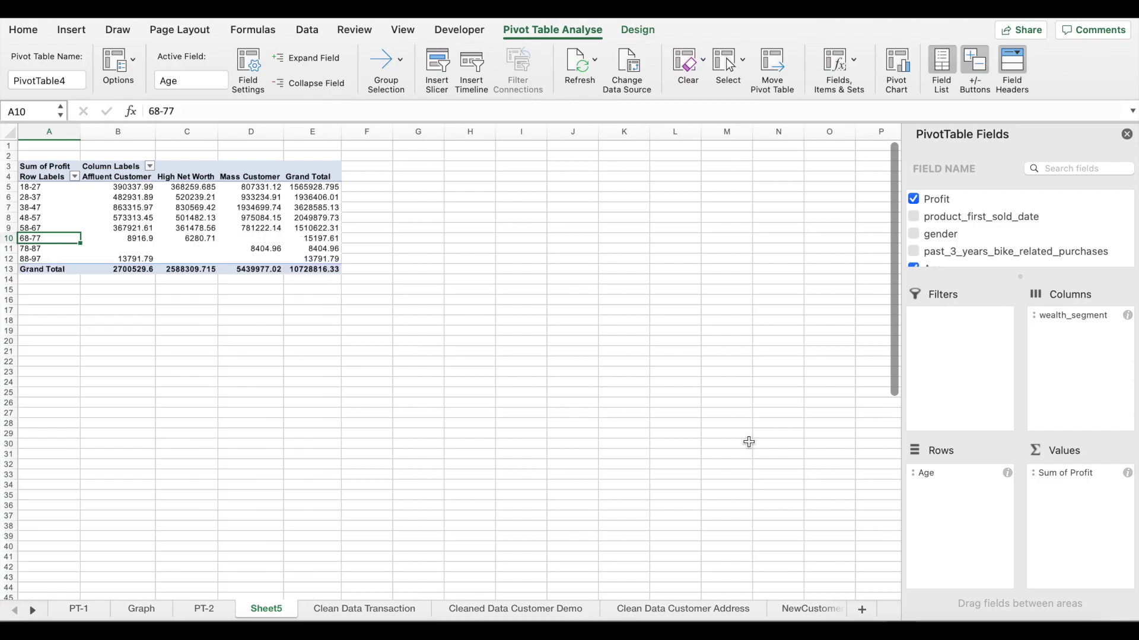
Step: Format the profit values in B5:D12 as US dollar accounting amounts without decimal places
{"action": "key", "text": "Right"}
{"action": "key", "text": "Right"}
{"action": "key", "text": "Up"}
{"action": "key", "text": "Up"}
{"action": "key", "text": "Up"}
{"action": "key", "text": "Left"}
{"action": "key", "text": "Up"}
{"action": "key", "text": "Up"}
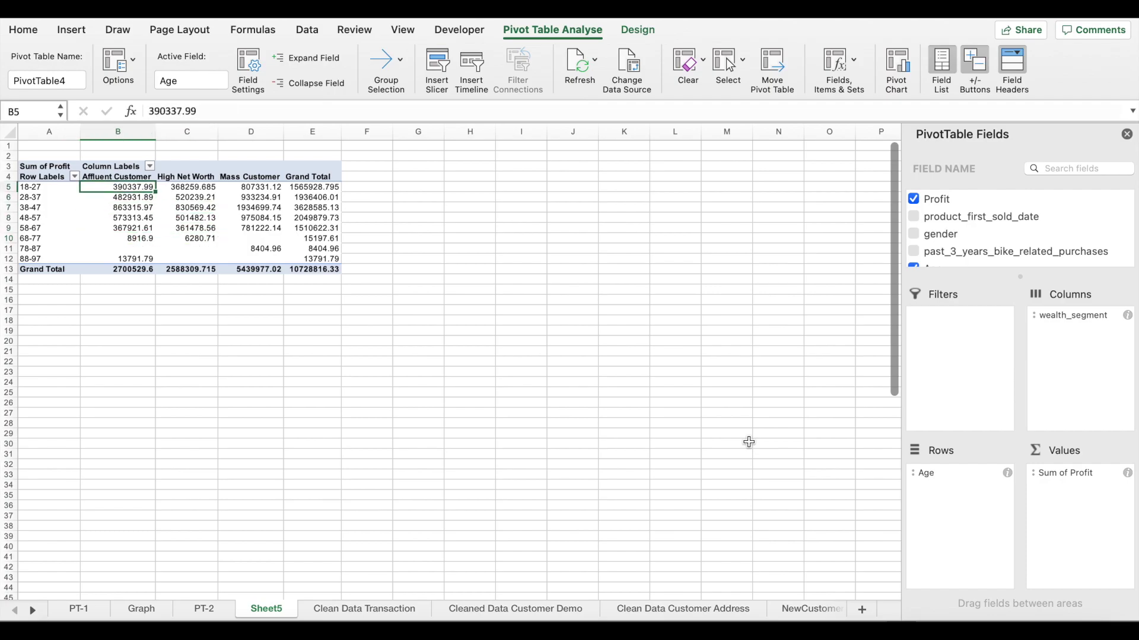
{"action": "key", "text": "shift+Right"}
{"action": "key", "text": "shift+Right"}
{"action": "key", "text": "shift+Right"}
{"action": "key", "text": "shift+Left"}
{"action": "key", "text": "shift+Down"}
{"action": "key", "text": "shift+Down"}
{"action": "key", "text": "shift+Down"}
{"action": "key", "text": "shift+Down"}
{"action": "key", "text": "shift+Down"}
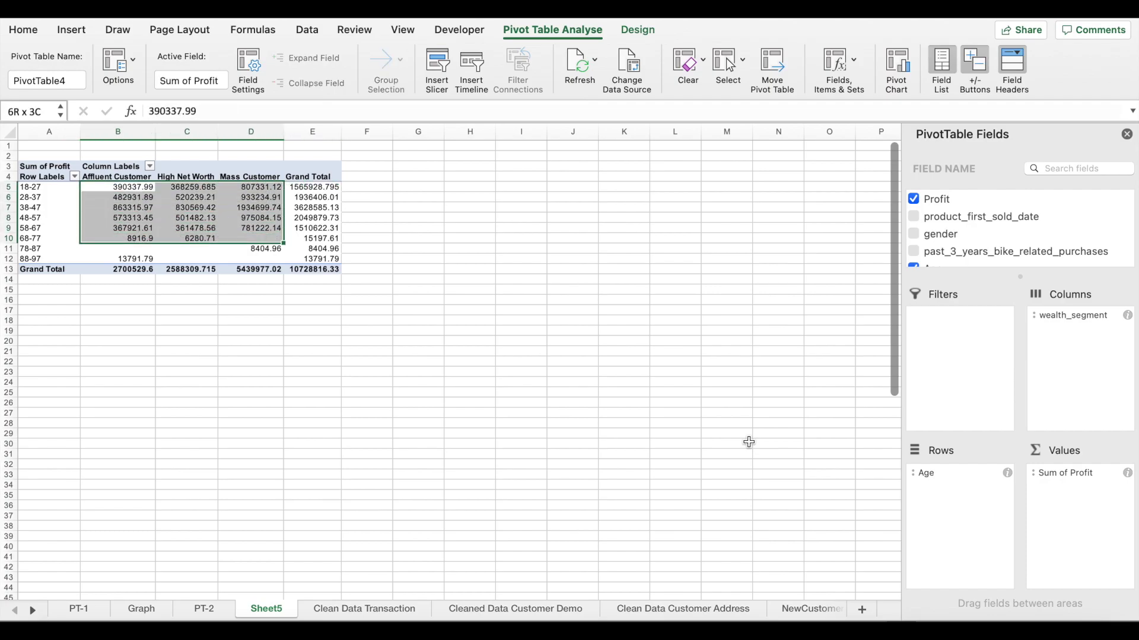
{"action": "key", "text": "shift+Down"}
{"action": "key", "text": "shift+Down"}
{"action": "left_click", "coordinate": [71, 36]}
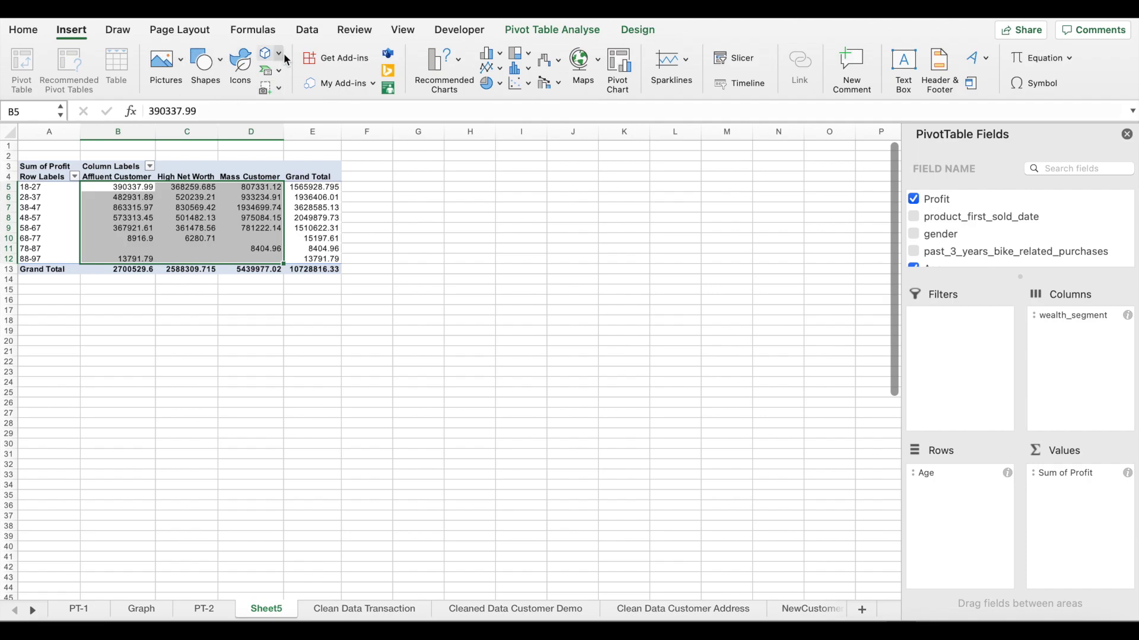
{"action": "left_click", "coordinate": [24, 29]}
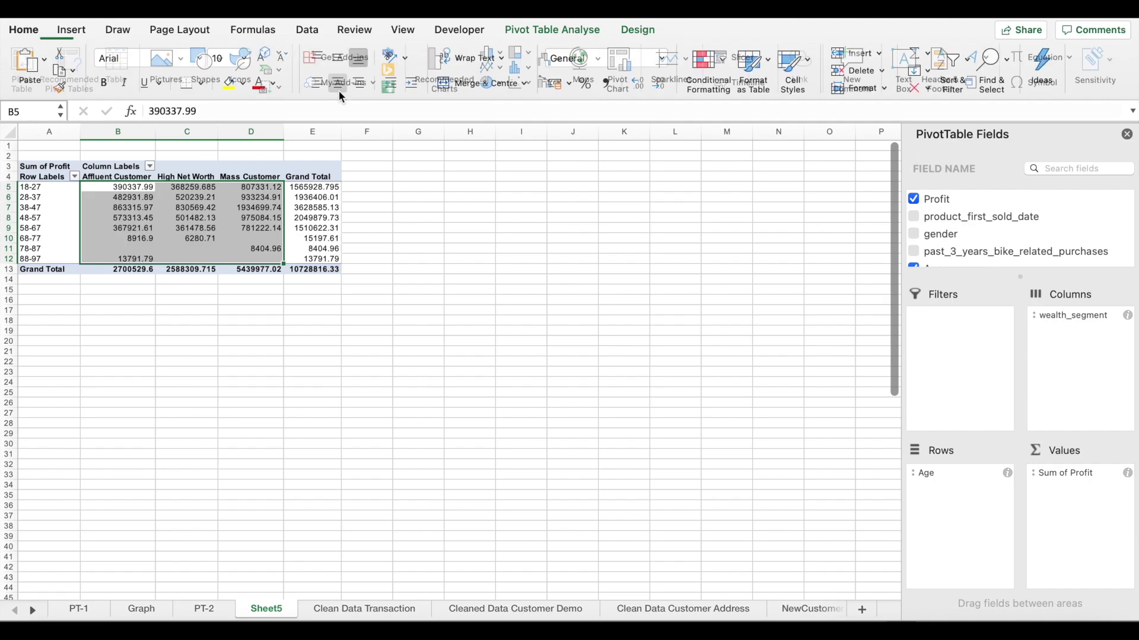
{"action": "left_click", "coordinate": [565, 85]}
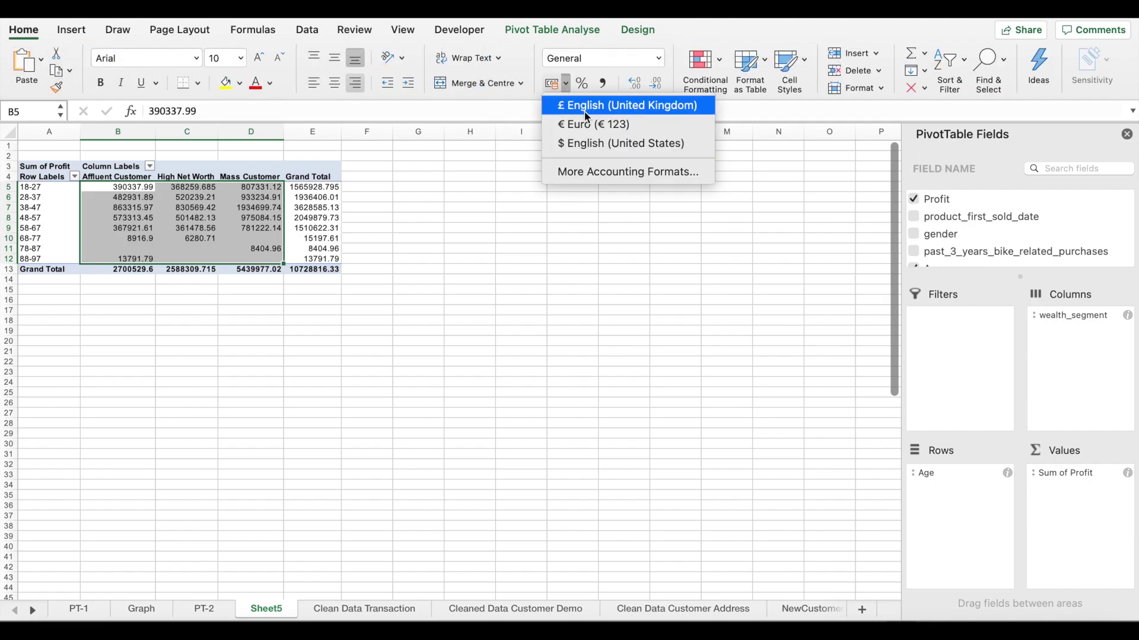
{"action": "left_click", "coordinate": [584, 146]}
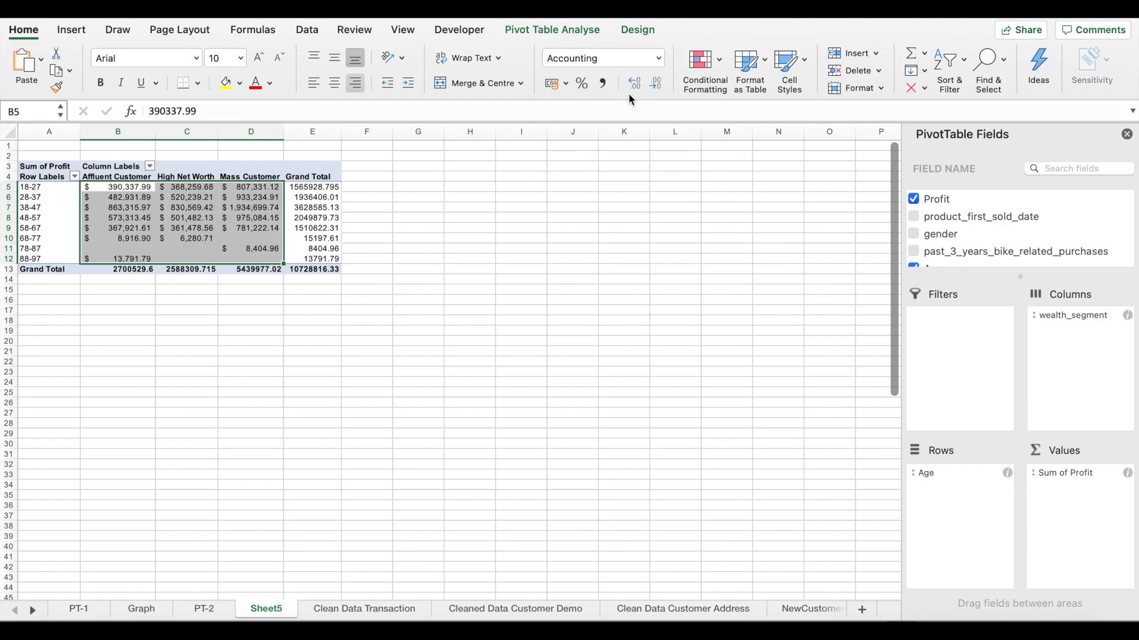
{"action": "left_click", "coordinate": [655, 86]}
{"action": "left_click", "coordinate": [655, 86]}
{"action": "left_click", "coordinate": [383, 320]}
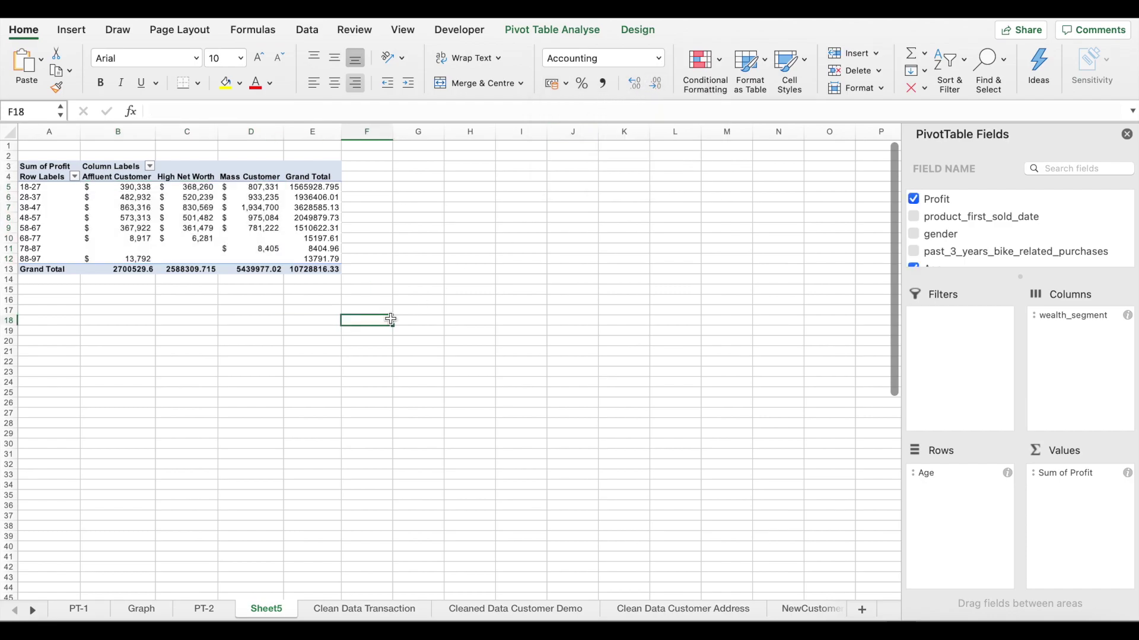
Step: Insert a clustered column PivotChart of profit by age group and wealth segment from A4:D12 and enlarge it
{"action": "left_click_drag", "start_coordinate": [40, 178], "coordinate": [239, 255]}
{"action": "left_click", "coordinate": [74, 31]}
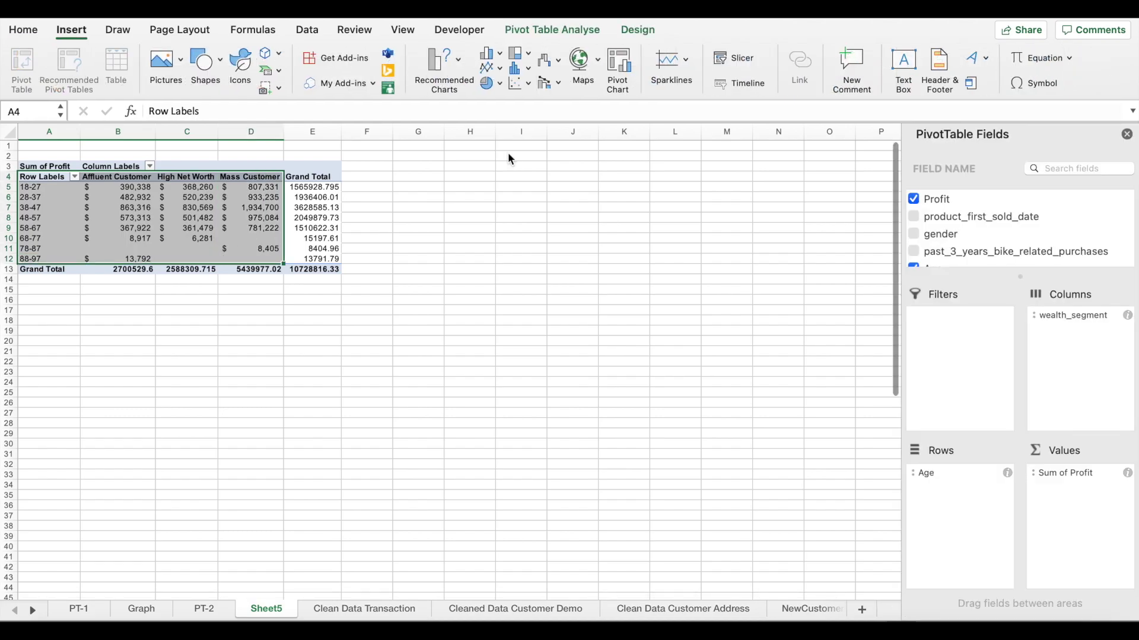
{"action": "left_click", "coordinate": [503, 62]}
{"action": "left_click", "coordinate": [510, 105]}
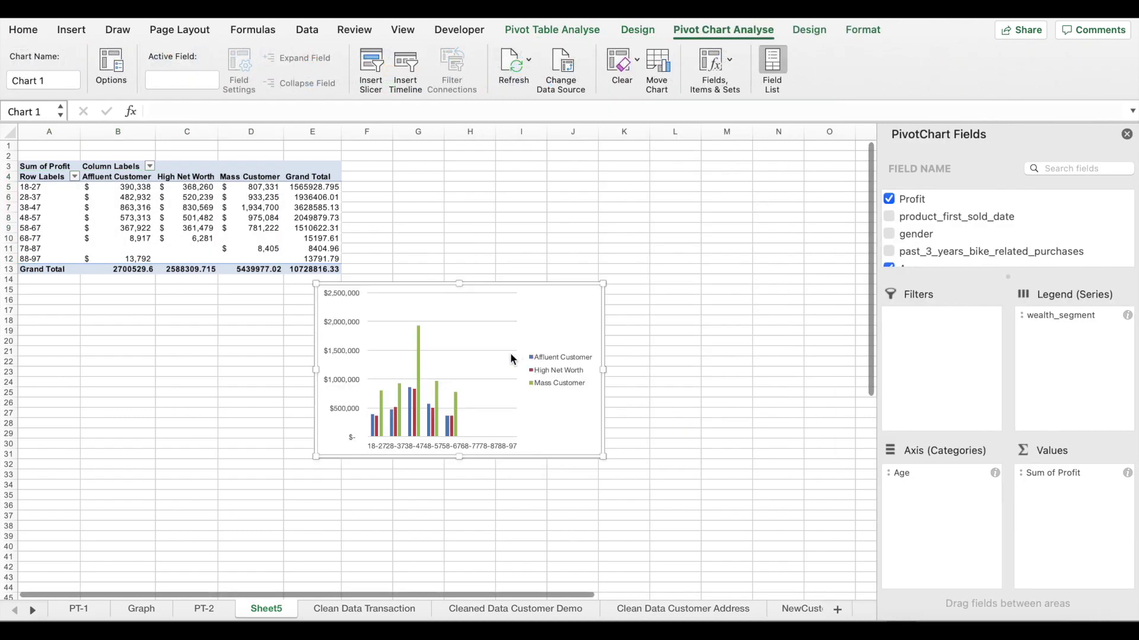
{"action": "left_click_drag", "start_coordinate": [604, 284], "coordinate": [820, 167]}
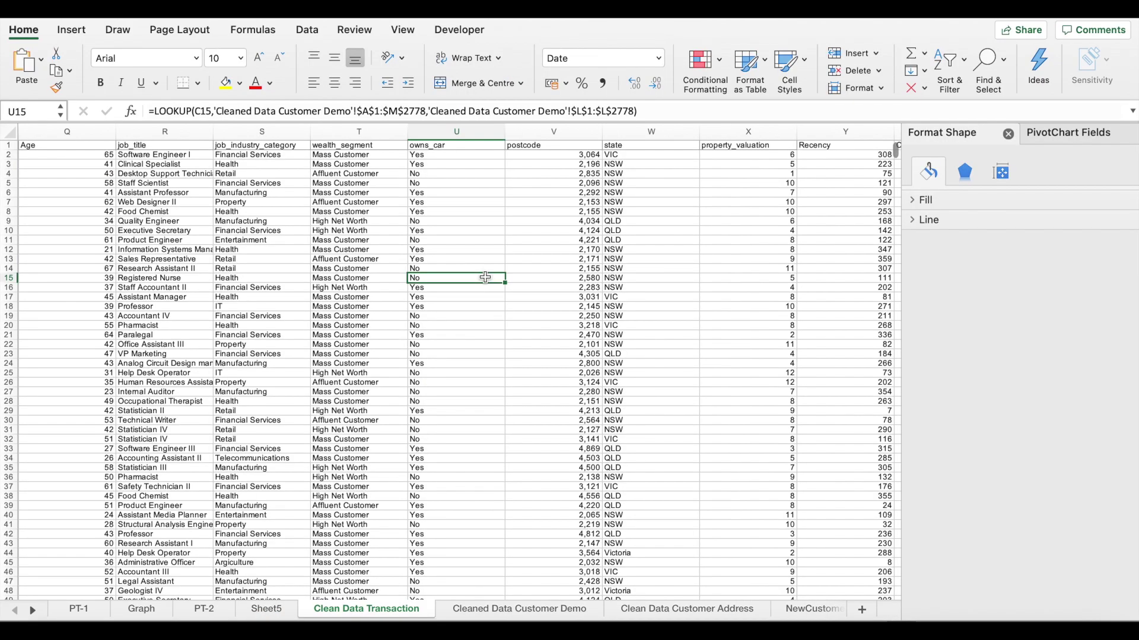
Step: Create a PivotTable on a new sheet from the owns_car, postcode and state columns, counting owns_car with state and owns_car as columns
{"action": "key", "text": "Up"}
{"action": "key", "text": "Up"}
{"action": "key", "text": "Up"}
{"action": "key", "text": "Up"}
{"action": "key", "text": "Up"}
{"action": "key", "text": "Up"}
{"action": "key", "text": "Up"}
{"action": "key", "text": "Up"}
{"action": "key", "text": "Up"}
{"action": "key", "text": "Up"}
{"action": "key", "text": "Up"}
{"action": "key", "text": "Up"}
{"action": "key", "text": "Up"}
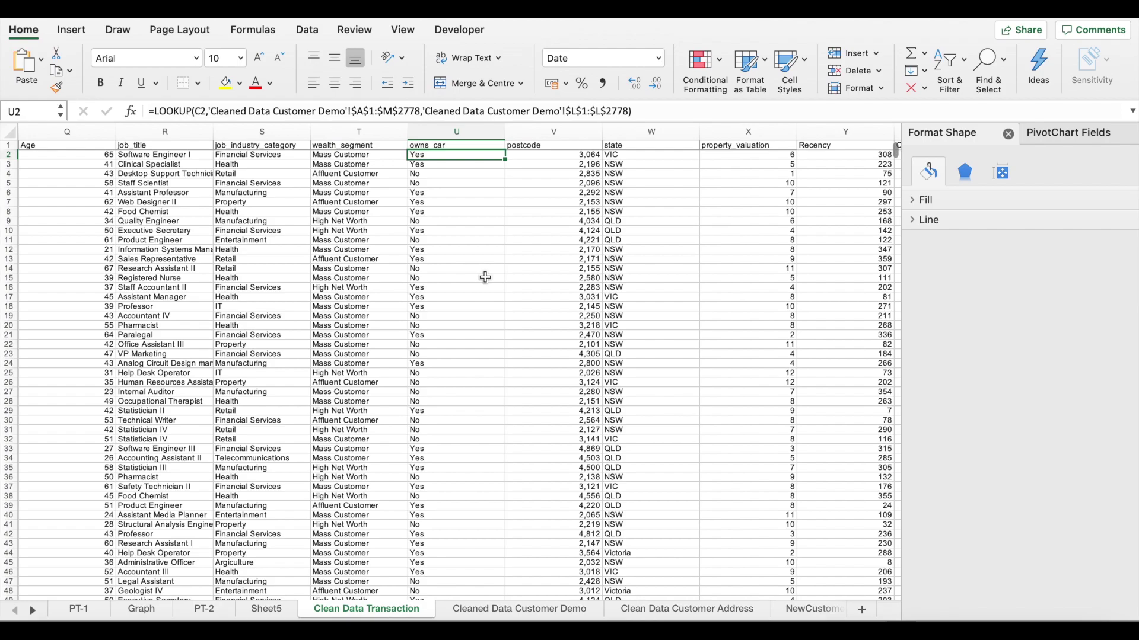
{"action": "key", "text": "Up"}
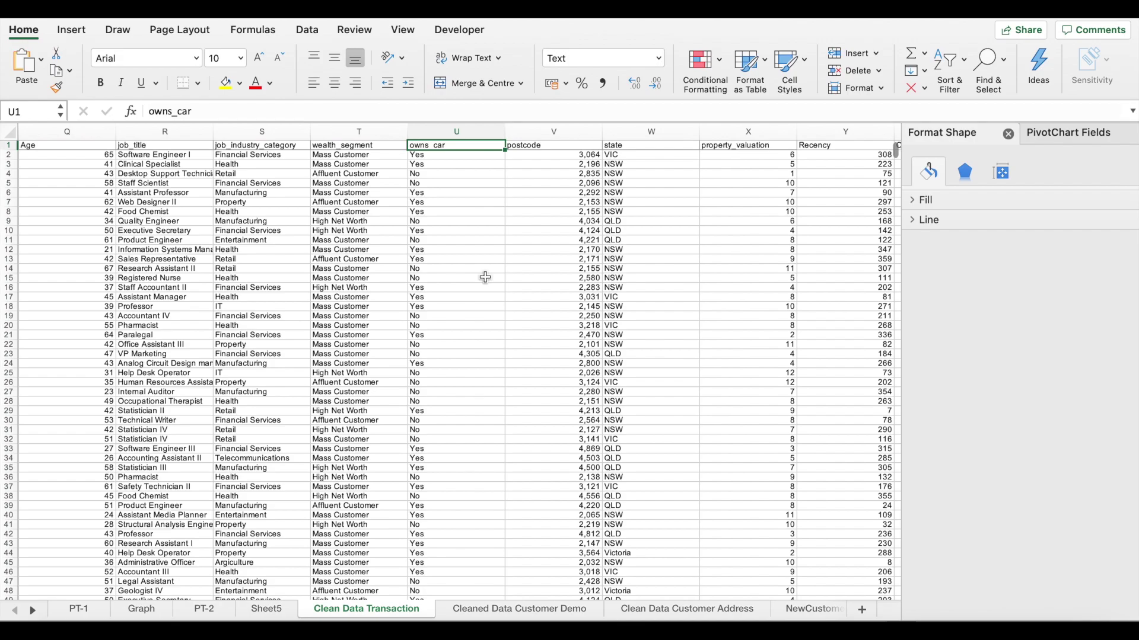
{"action": "key", "text": "shift+Right"}
{"action": "key", "text": "shift+Right"}
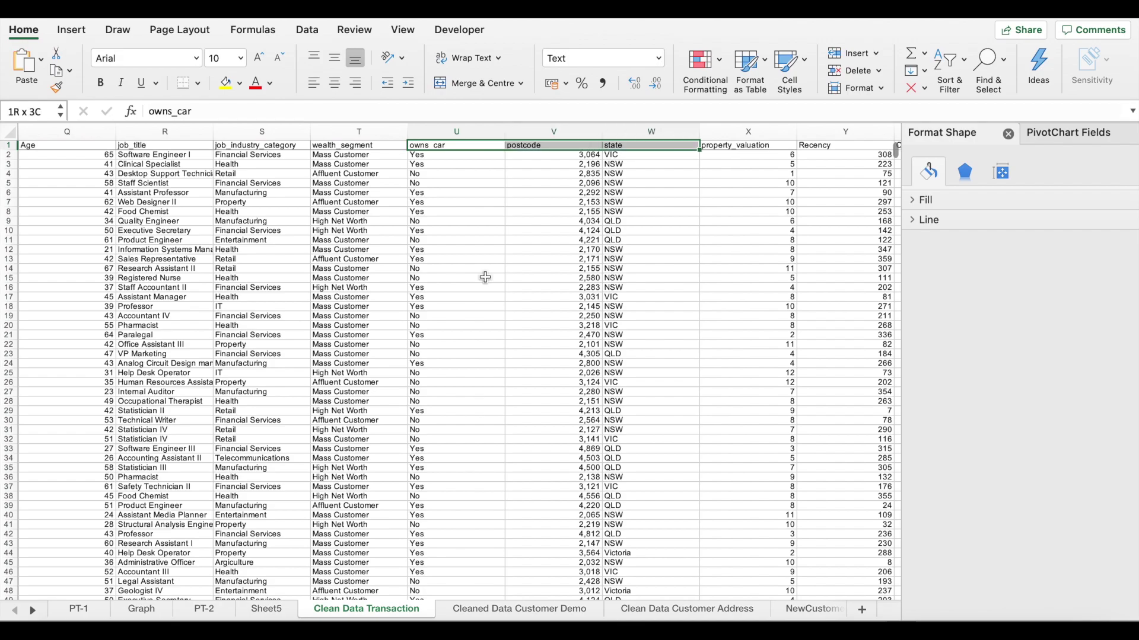
{"action": "key", "text": "super+shift+Down"}
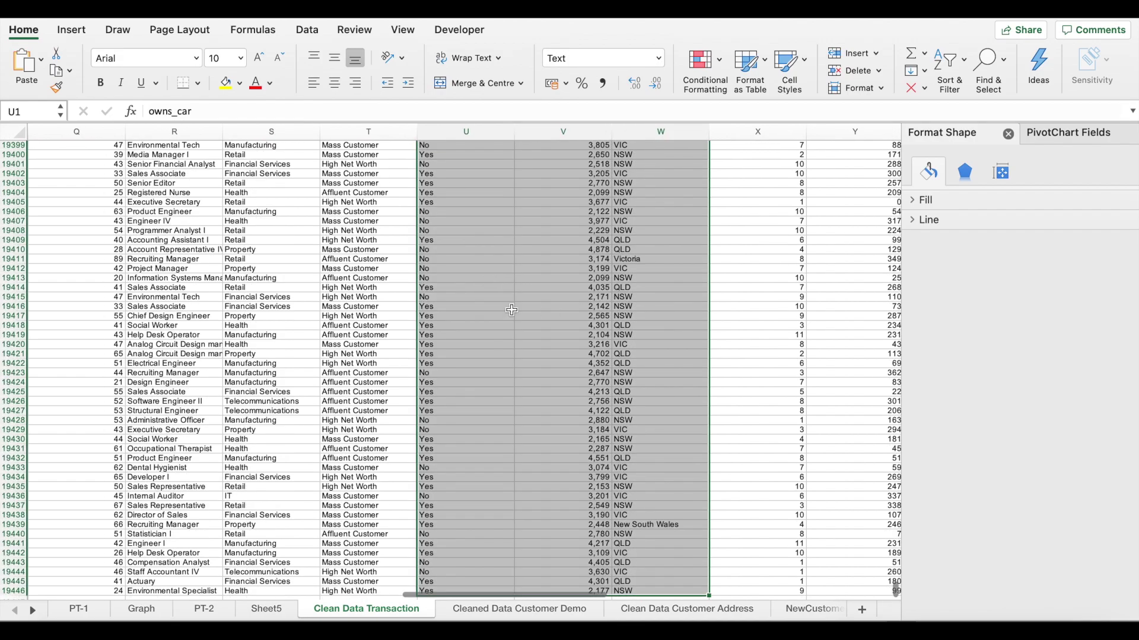
{"action": "left_click", "coordinate": [71, 29]}
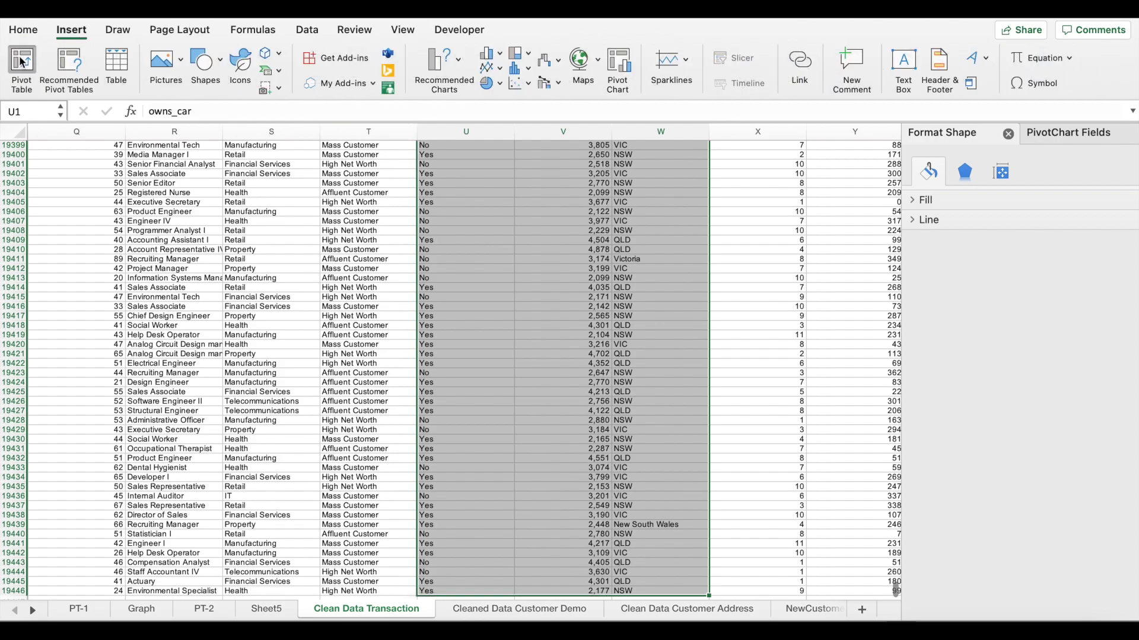
{"action": "left_click", "coordinate": [18, 62]}
{"action": "left_click_drag", "start_coordinate": [940, 233], "coordinate": [1085, 356]}
{"action": "left_click_drag", "start_coordinate": [943, 199], "coordinate": [1066, 356]}
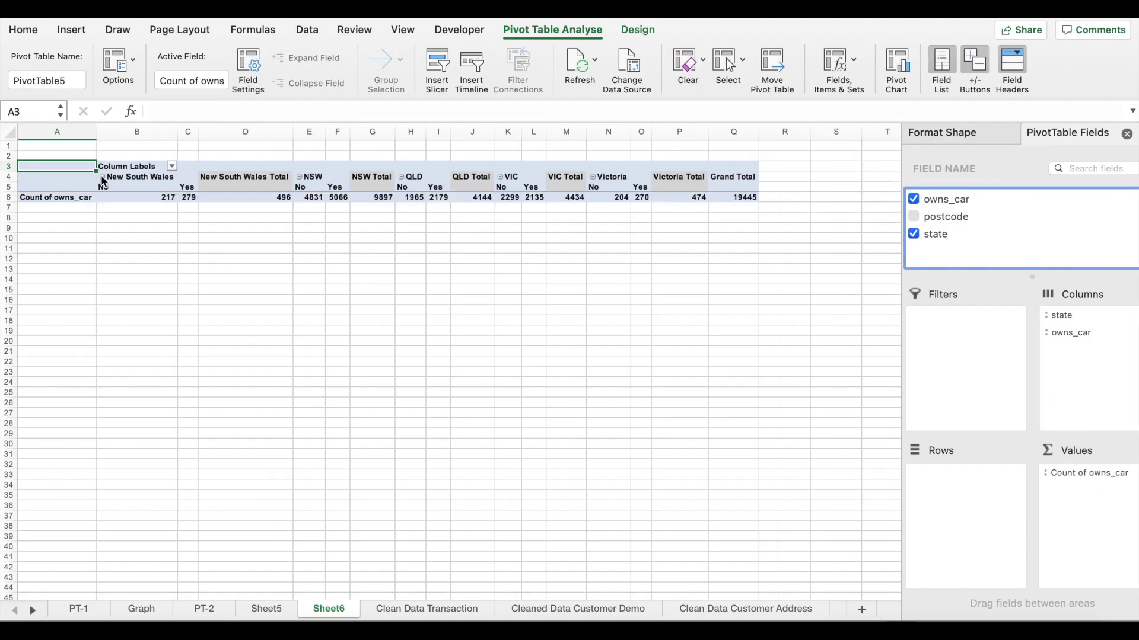
Step: Insert a recommended clustered column PivotChart of the owns_car counts by state
{"action": "left_click_drag", "start_coordinate": [89, 181], "coordinate": [700, 198]}
{"action": "left_click", "coordinate": [72, 29]}
{"action": "left_click", "coordinate": [445, 64]}
{"action": "left_click", "coordinate": [628, 315]}
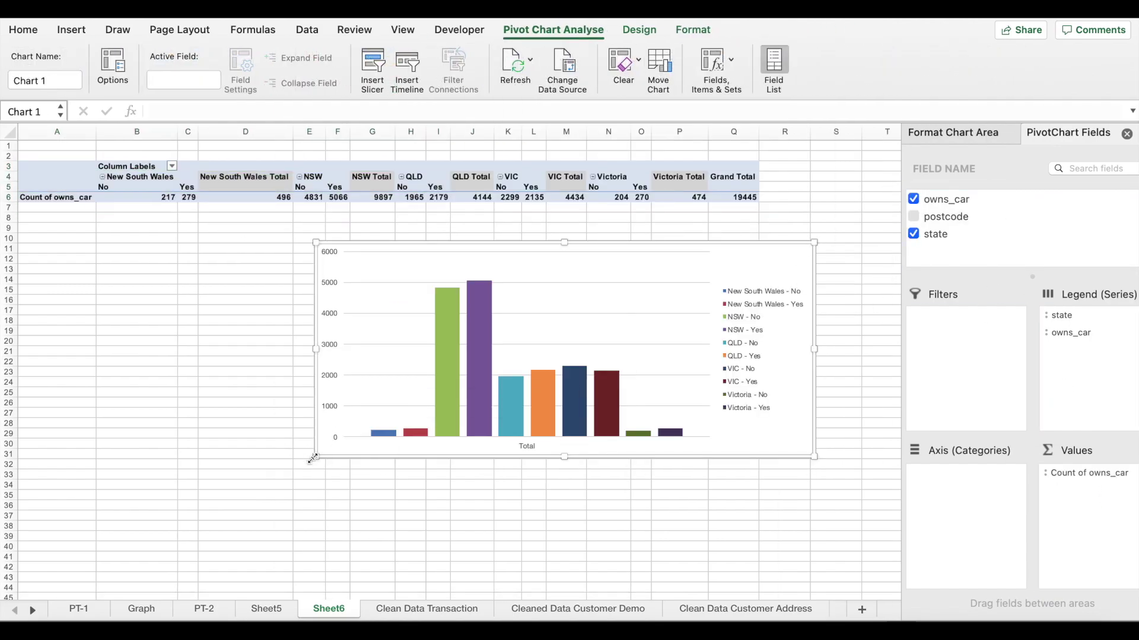
Step: Move the owns_car field from the PivotTable's columns to its rows, keeping state as columns
{"action": "left_click", "coordinate": [638, 30]}
{"action": "left_click", "coordinate": [237, 217]}
{"action": "left_click", "coordinate": [56, 196]}
{"action": "left_click_drag", "start_coordinate": [1062, 332], "coordinate": [949, 477]}
Step: Give the car ownership chart the title "Number Of Cars in Each State" and resize its copy on the Graph sheet
{"action": "left_click", "coordinate": [711, 298]}
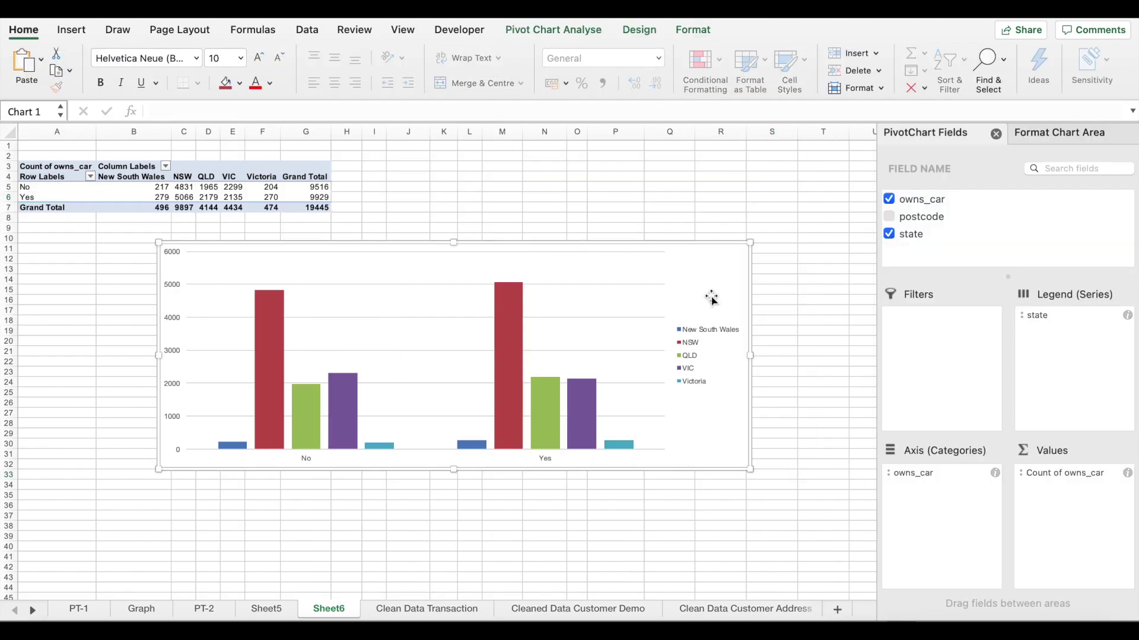
{"action": "left_click", "coordinate": [637, 31]}
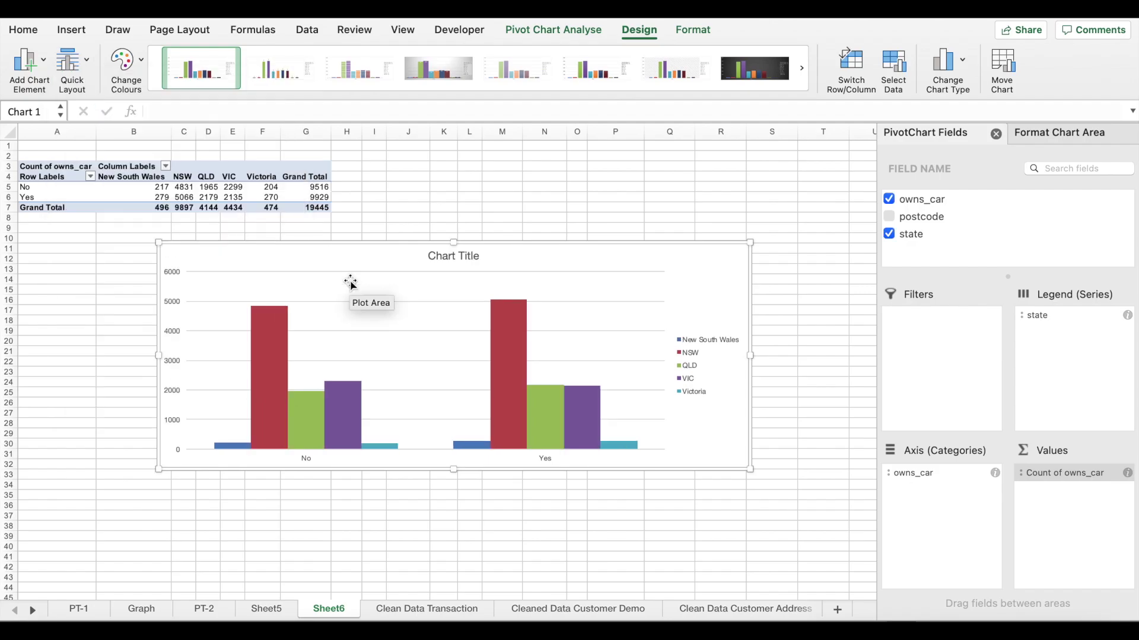
{"action": "left_click", "coordinate": [455, 251]}
{"action": "type", "text": "Number Of Cars Owns"}
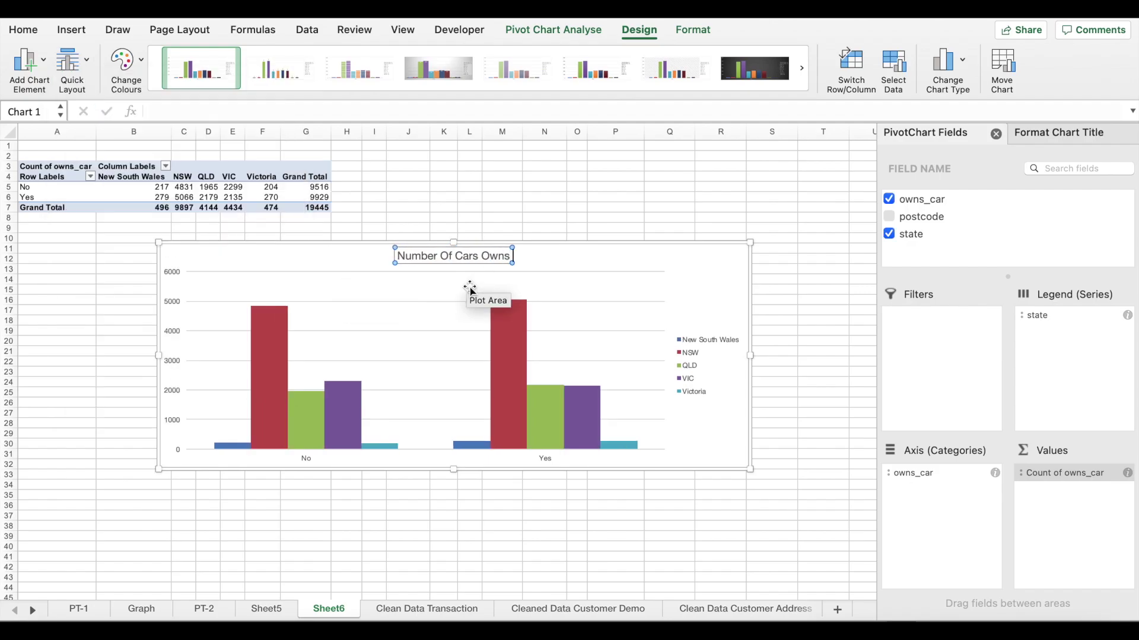
{"action": "key", "text": "BackSpace"}
{"action": "type", "text": "ed"}
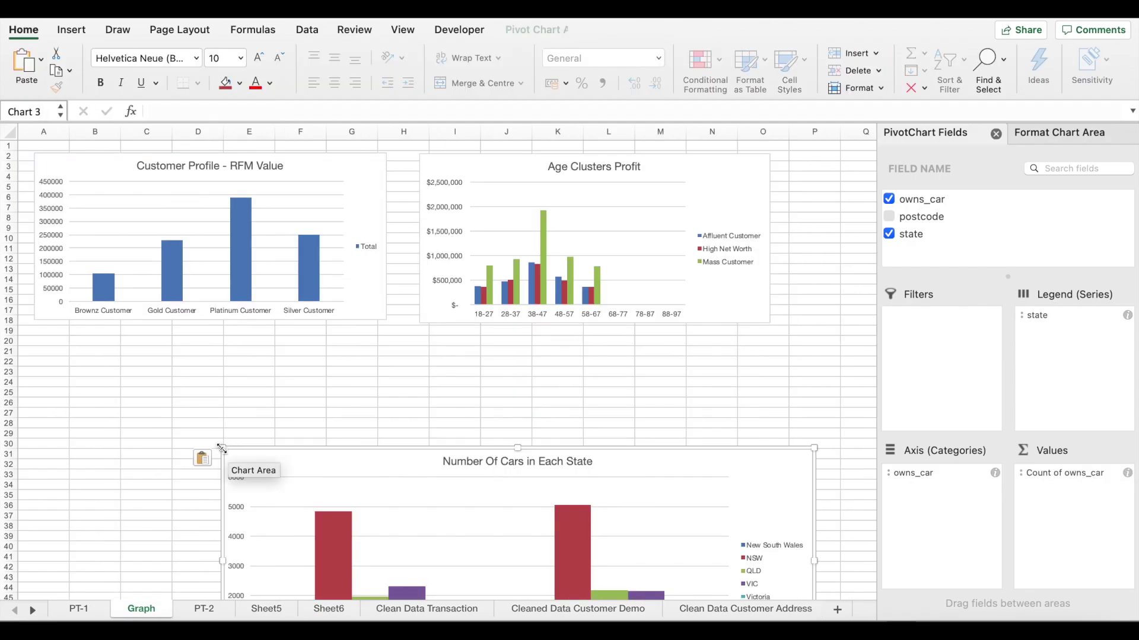
{"action": "left_click_drag", "start_coordinate": [221, 449], "coordinate": [353, 353]}
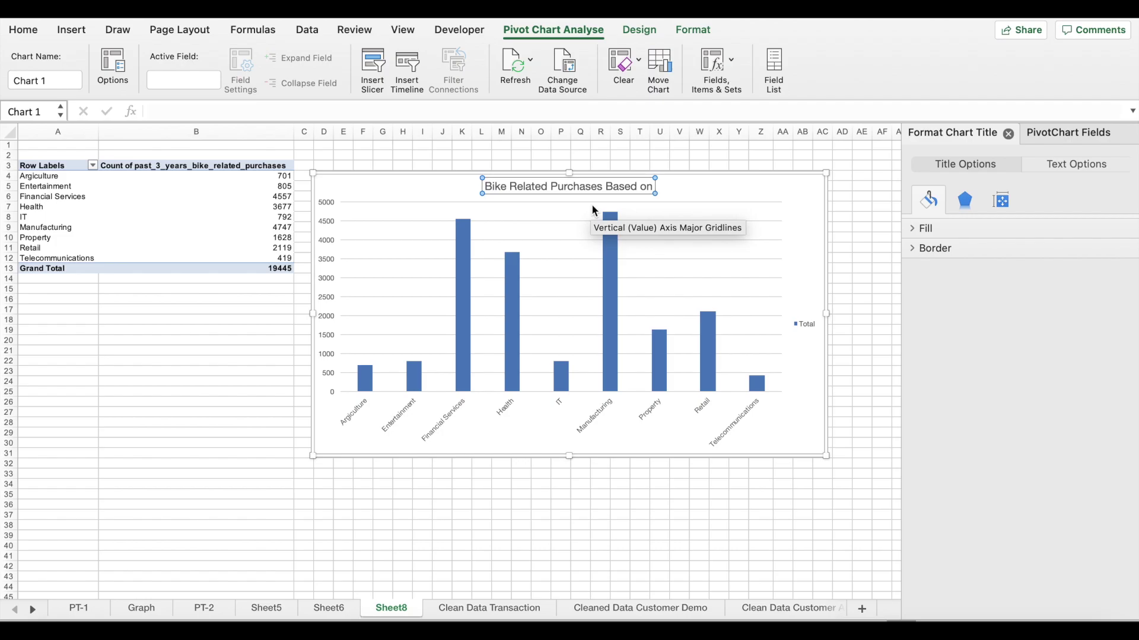
Step: Complete the bike purchases chart's title as "Bike Related Purchases Based on Industry"
{"action": "left_click", "coordinate": [1086, 134]}
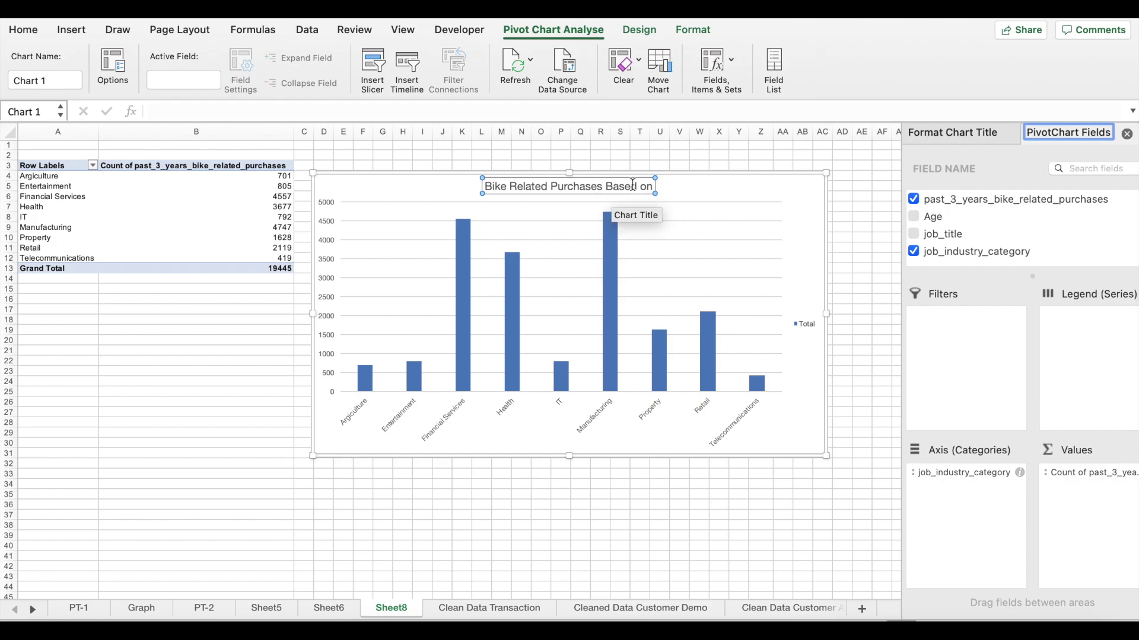
{"action": "type", "text": "I"}
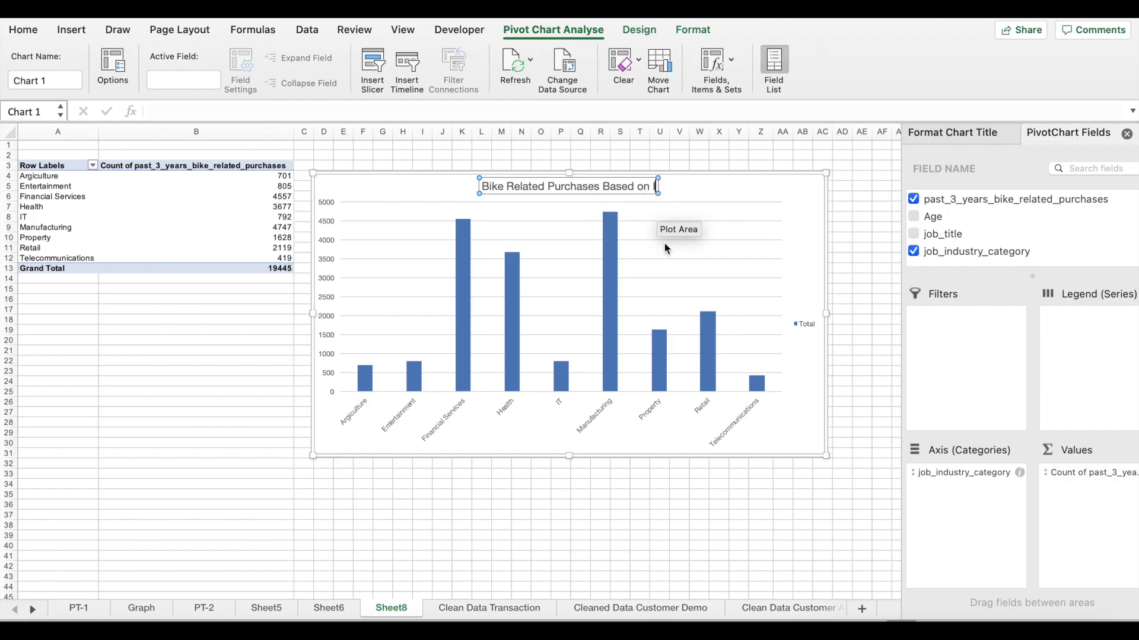
{"action": "type", "text": "ndustry"}
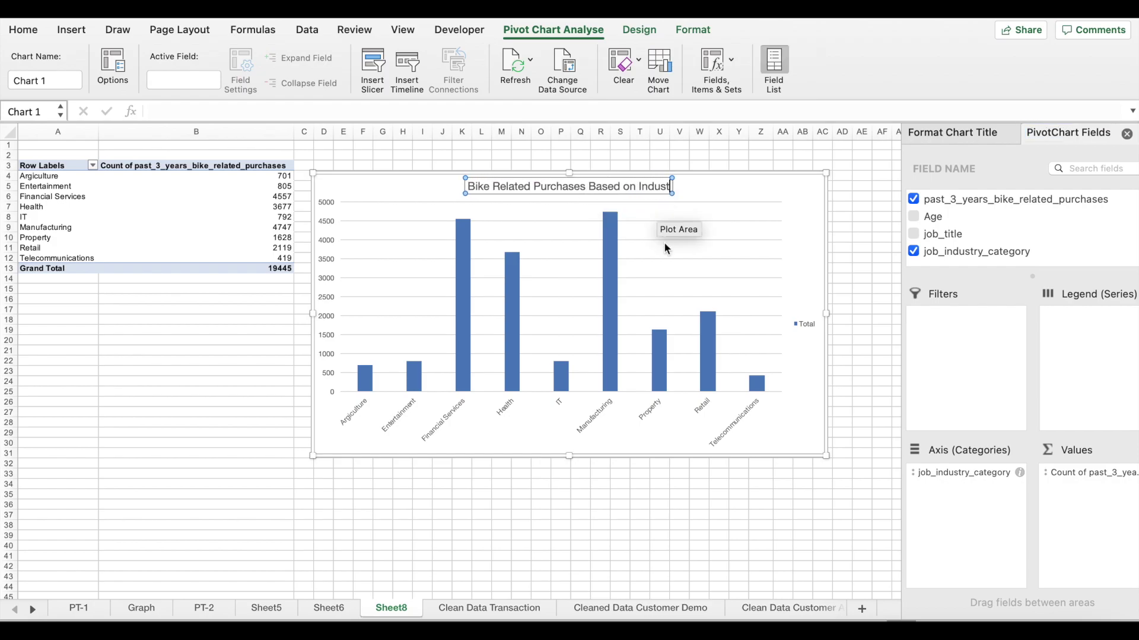
{"action": "key", "text": "Return"}
{"action": "left_click", "coordinate": [541, 556]}
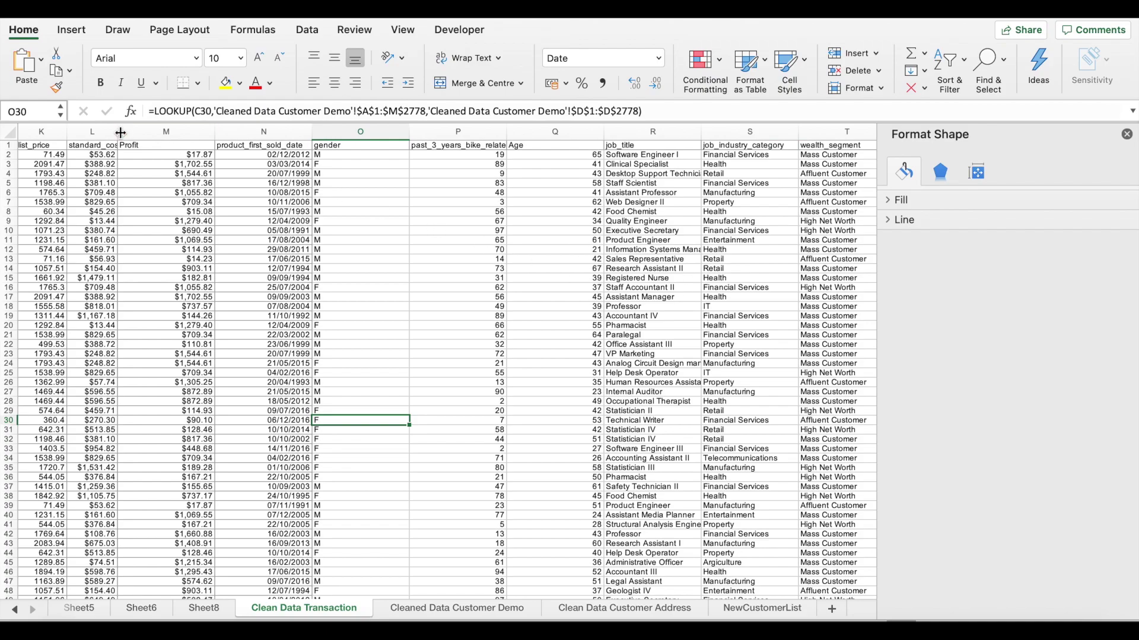
Step: Create a PivotTable on a new worksheet from the Profit through job_industry_category columns, M1:S19446, of Clean Data Transaction
{"action": "left_click", "coordinate": [160, 150]}
{"action": "key", "text": "ctrl+shift+Down"}
{"action": "key", "text": "shift+Right"}
{"action": "key", "text": "shift+Right"}
{"action": "key", "text": "shift+Right"}
{"action": "key", "text": "shift+Right"}
{"action": "key", "text": "shift+Right"}
{"action": "key", "text": "shift+Right"}
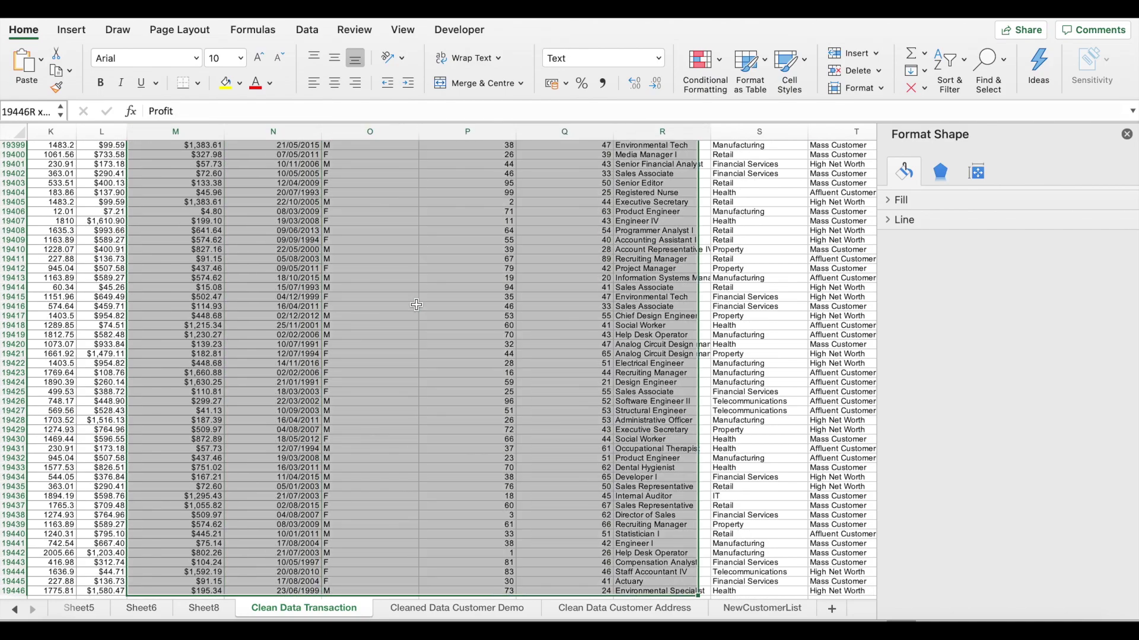
{"action": "left_click", "coordinate": [71, 30]}
{"action": "left_click", "coordinate": [21, 62]}
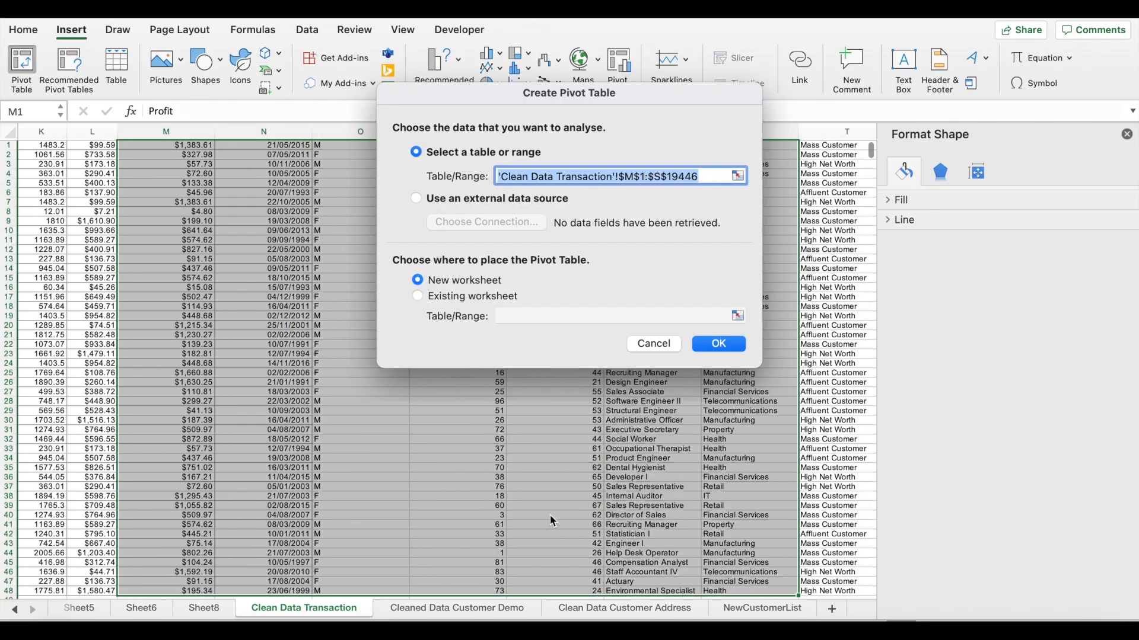
{"action": "key", "text": "Return"}
Step: Place job_industry_category in the PivotTable's rows and sum Profit as its values
{"action": "scroll", "coordinate": [969, 243], "scroll_direction": "down", "scroll_amount": 3}
{"action": "left_click_drag", "start_coordinate": [962, 258], "coordinate": [944, 525]}
{"action": "scroll", "coordinate": [933, 199], "scroll_direction": "up", "scroll_amount": 3}
{"action": "left_click_drag", "start_coordinate": [915, 199], "coordinate": [1106, 525]}
Step: Format the Sum of Profit values in B4:B12 as dollar amounts in accounting style with two decimals
{"action": "left_click_drag", "start_coordinate": [127, 176], "coordinate": [127, 259]}
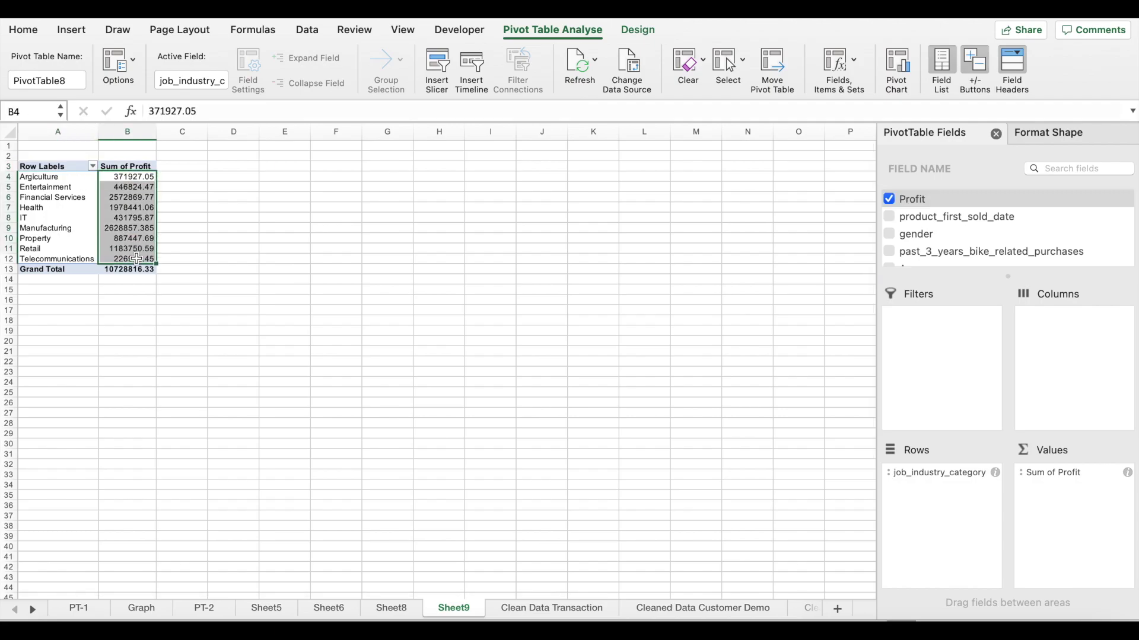
{"action": "left_click", "coordinate": [23, 29]}
{"action": "left_click", "coordinate": [629, 84]}
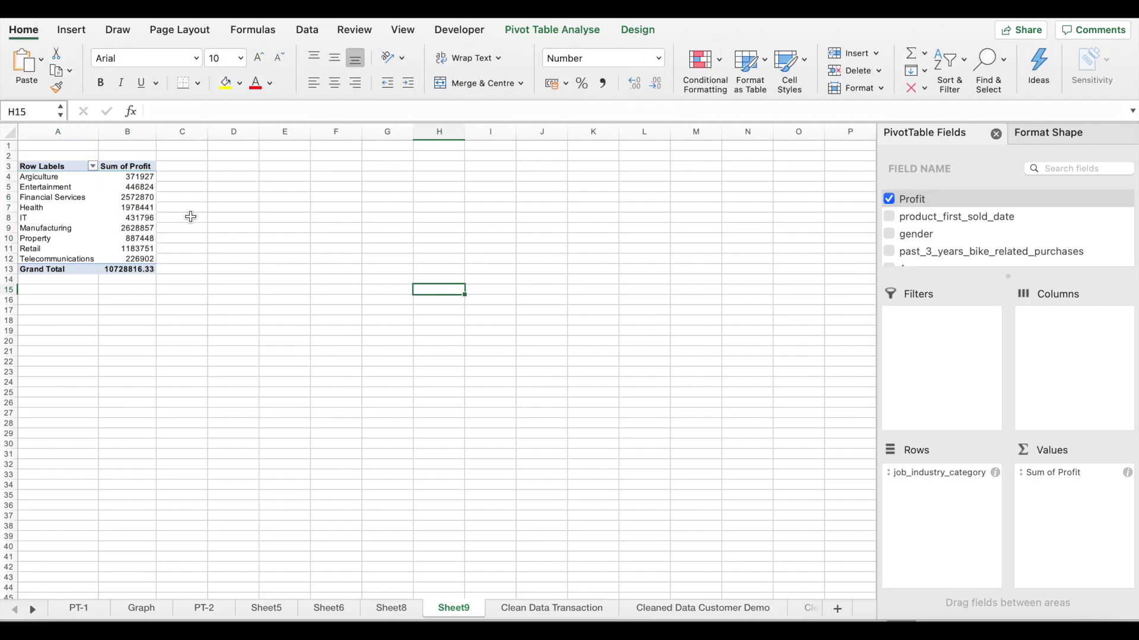
{"action": "left_click", "coordinate": [570, 84]}
{"action": "left_click", "coordinate": [570, 100]}
Step: Insert a clustered column PivotChart of profit by job industry from A3:B12 and enlarge it
{"action": "left_click_drag", "start_coordinate": [41, 166], "coordinate": [136, 259]}
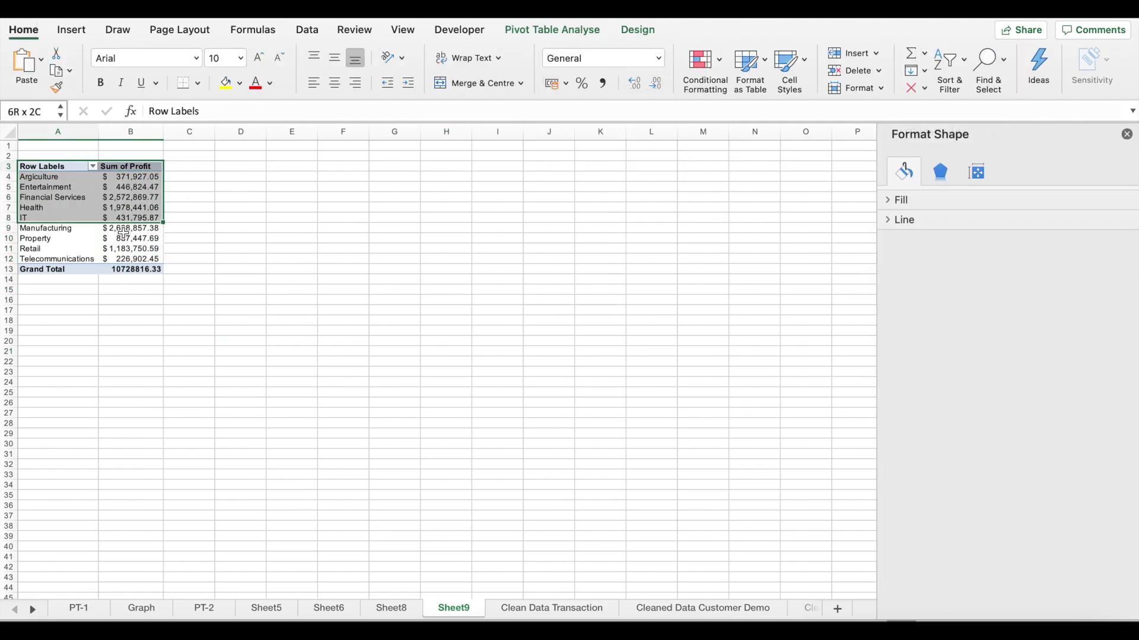
{"action": "left_click", "coordinate": [71, 30]}
{"action": "left_click", "coordinate": [466, 65]}
{"action": "left_click", "coordinate": [511, 112]}
{"action": "left_click_drag", "start_coordinate": [590, 283], "coordinate": [719, 191]}
{"action": "left_click", "coordinate": [755, 423]}
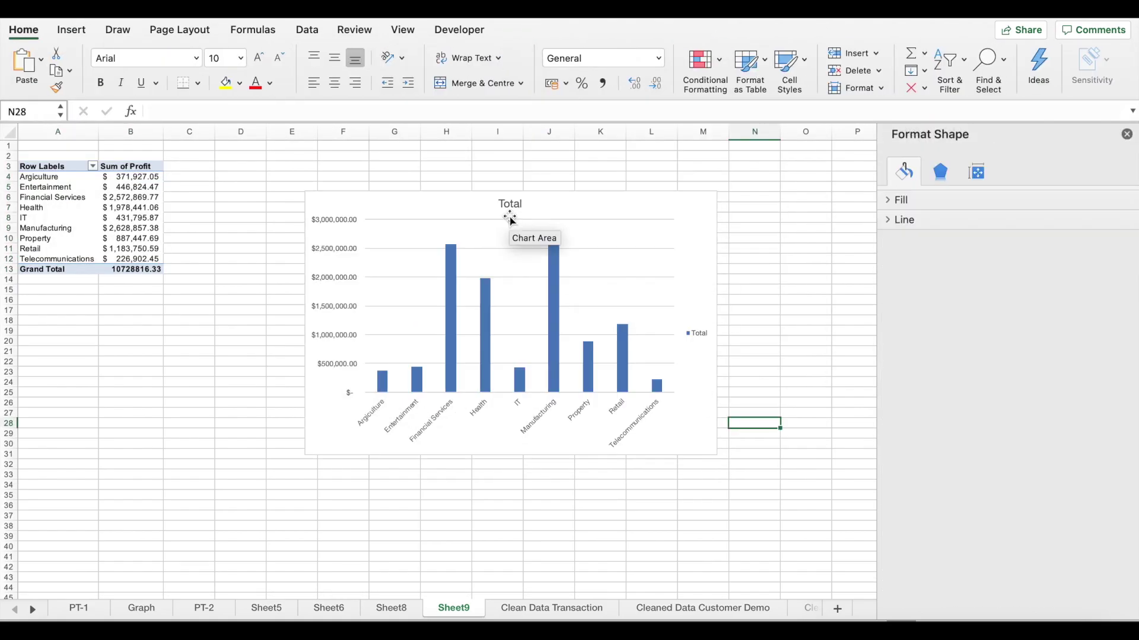
Step: Change the profit chart's title to "Profit Based on Industry Sector"
{"action": "double_click", "coordinate": [509, 203]}
{"action": "type", "text": "Profit Based on"}
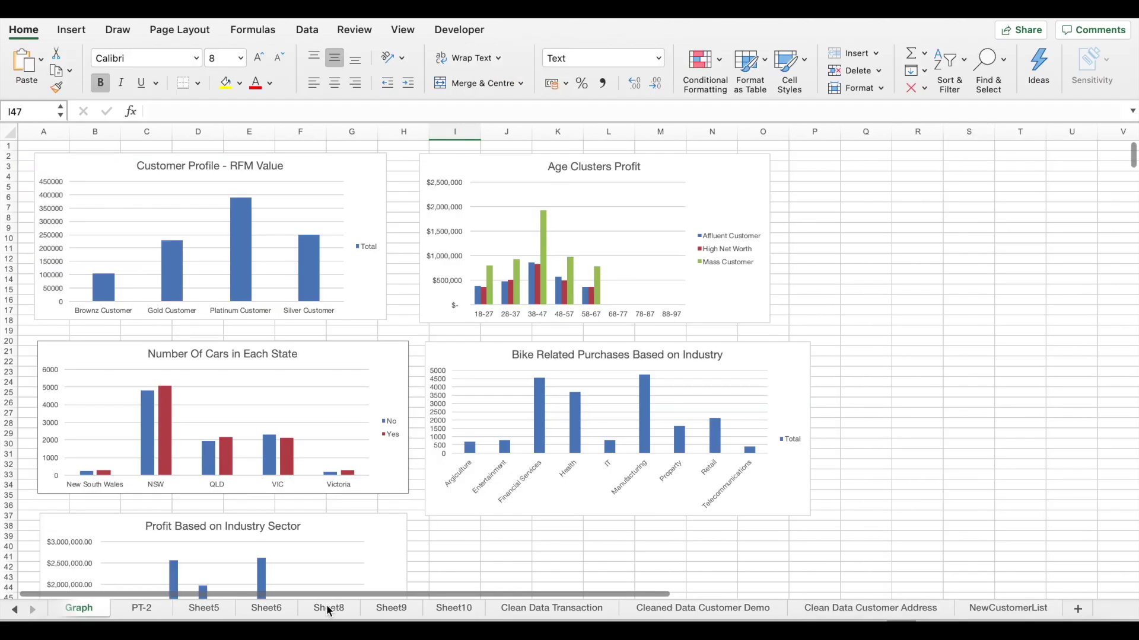
{"action": "scroll", "coordinate": [492, 516], "scroll_direction": "down", "scroll_amount": 3}
{"action": "scroll", "coordinate": [492, 516], "scroll_direction": "up", "scroll_amount": 2}
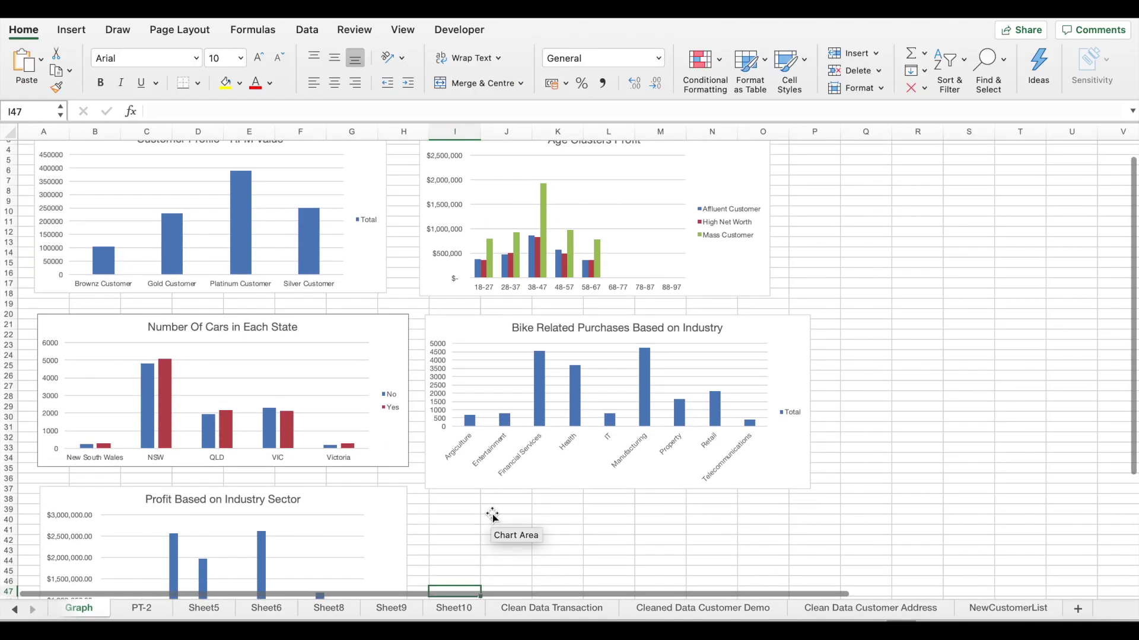
{"action": "scroll", "coordinate": [492, 516], "scroll_direction": "up", "scroll_amount": 1}
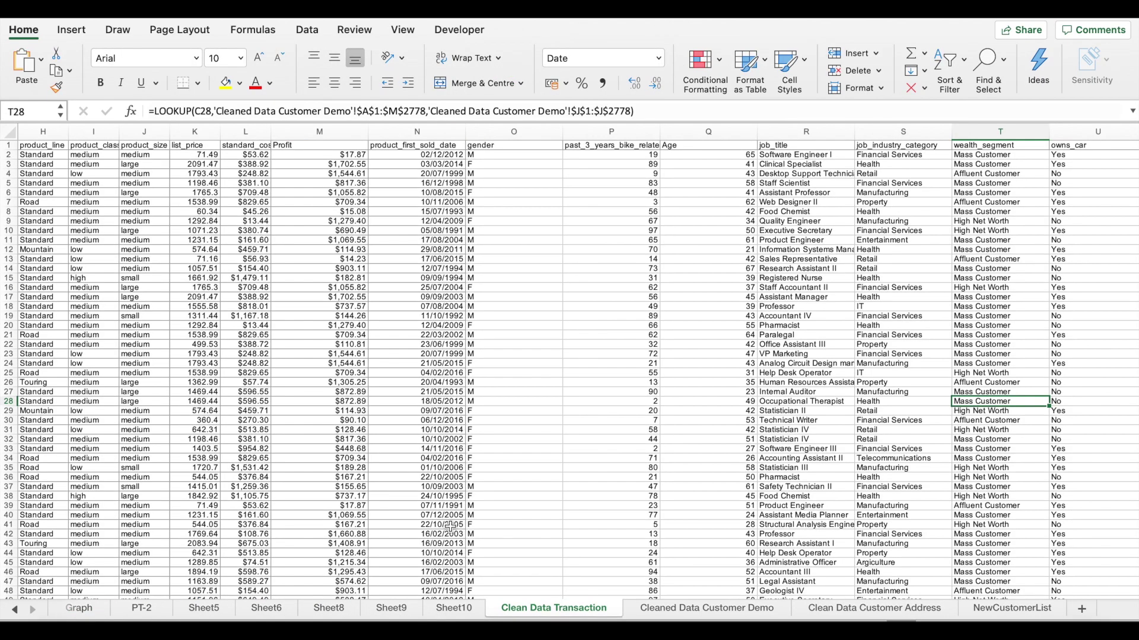